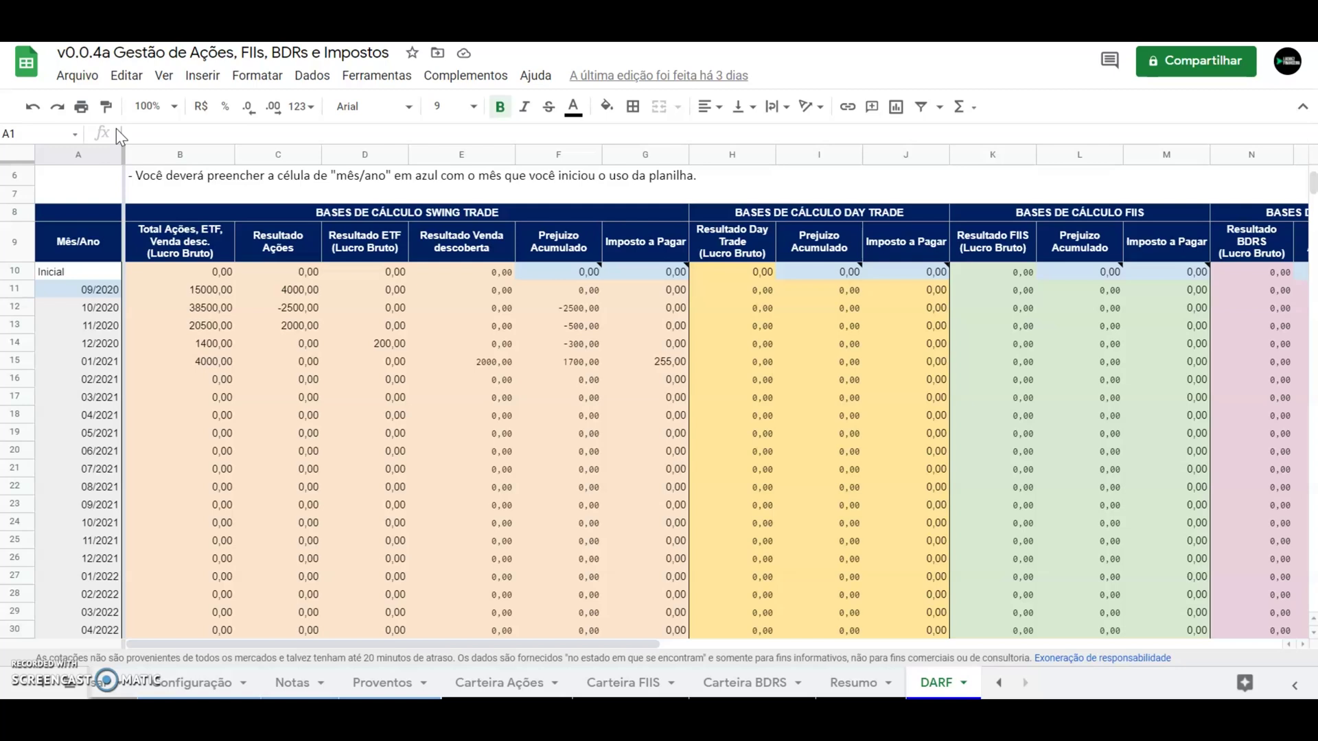
Examine the swing trade sales totals and stock results for 09/2020 and 10/2020, including the accumulated loss for 10/2020.
{"action": "left_click", "coordinate": [85, 176]}
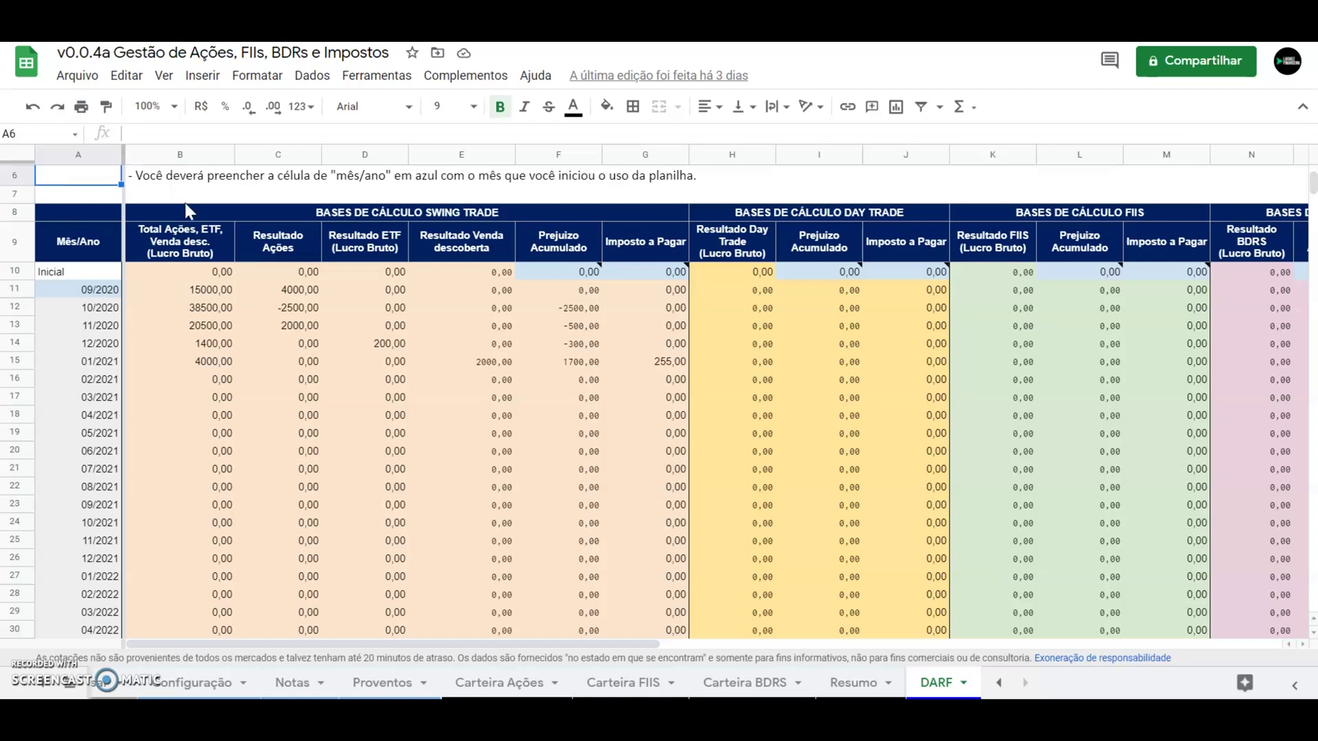
{"action": "left_click", "coordinate": [208, 290]}
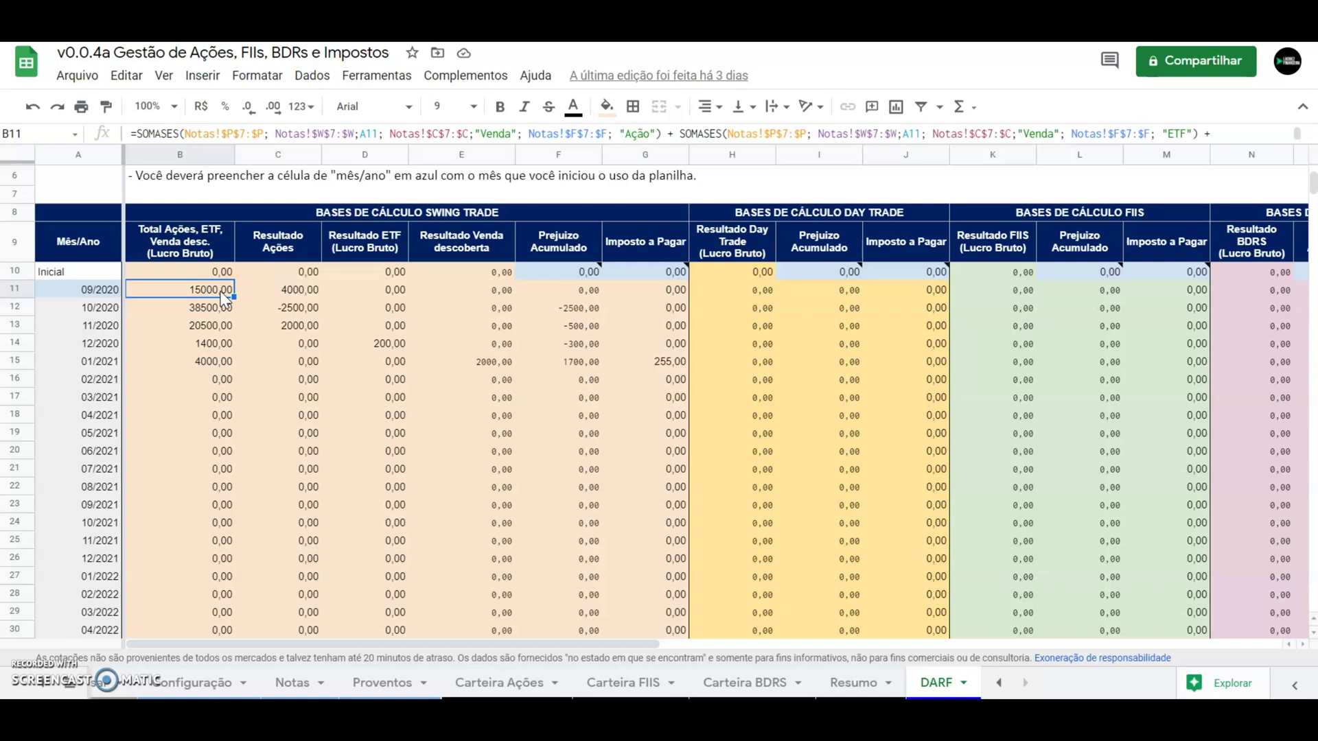
{"action": "left_click", "coordinate": [281, 290]}
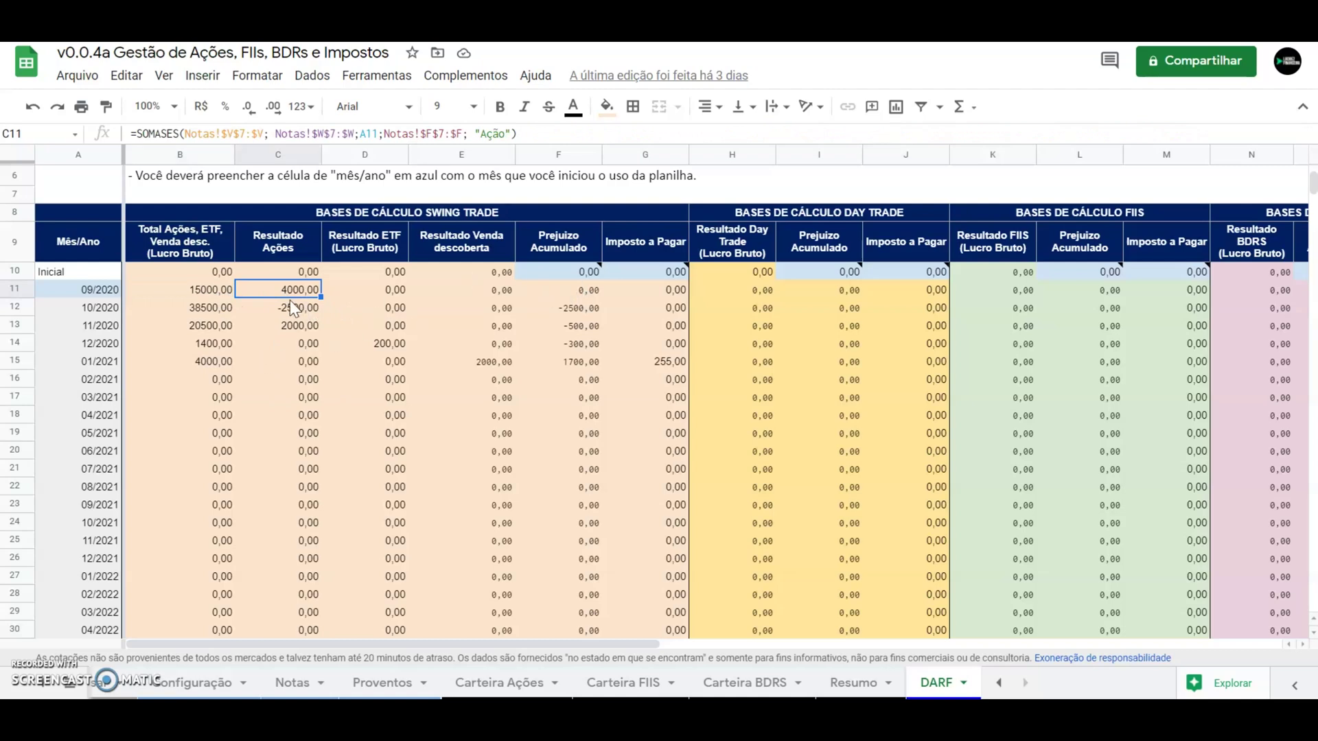
{"action": "left_click", "coordinate": [206, 312]}
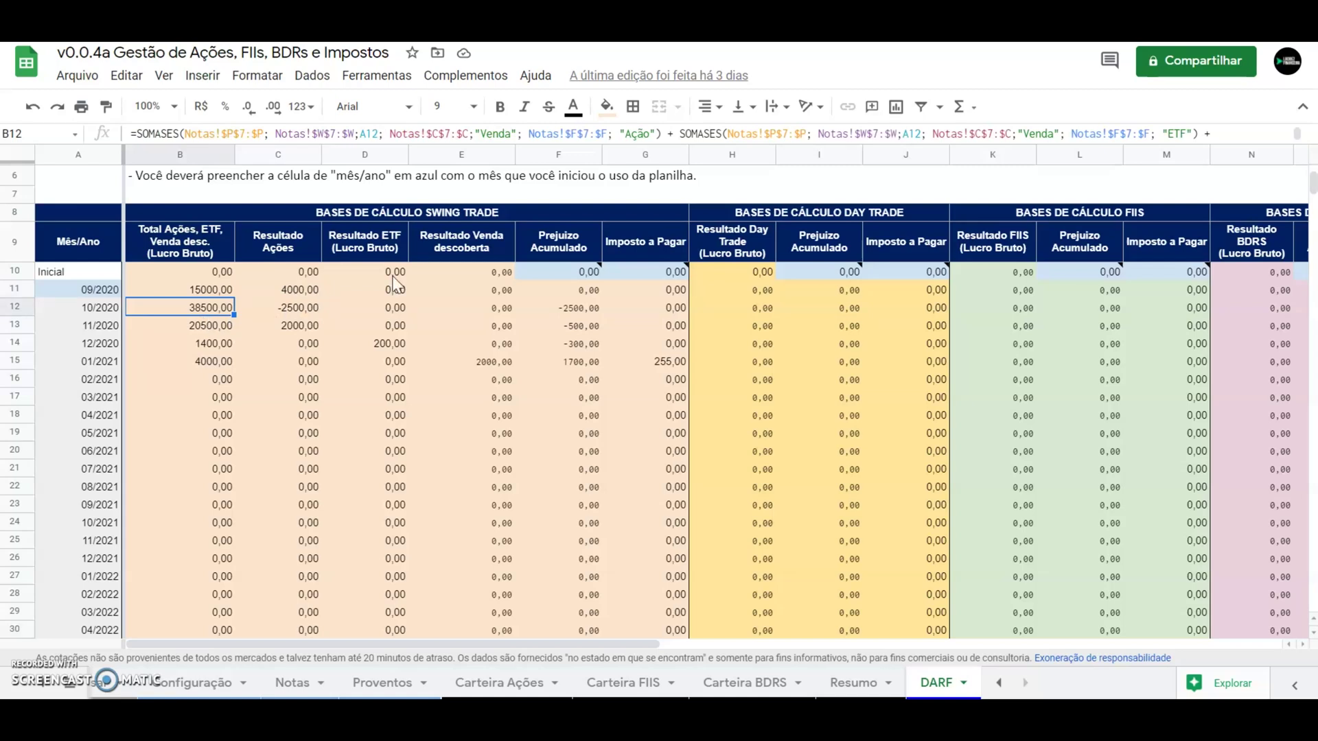
{"action": "left_click", "coordinate": [314, 310]}
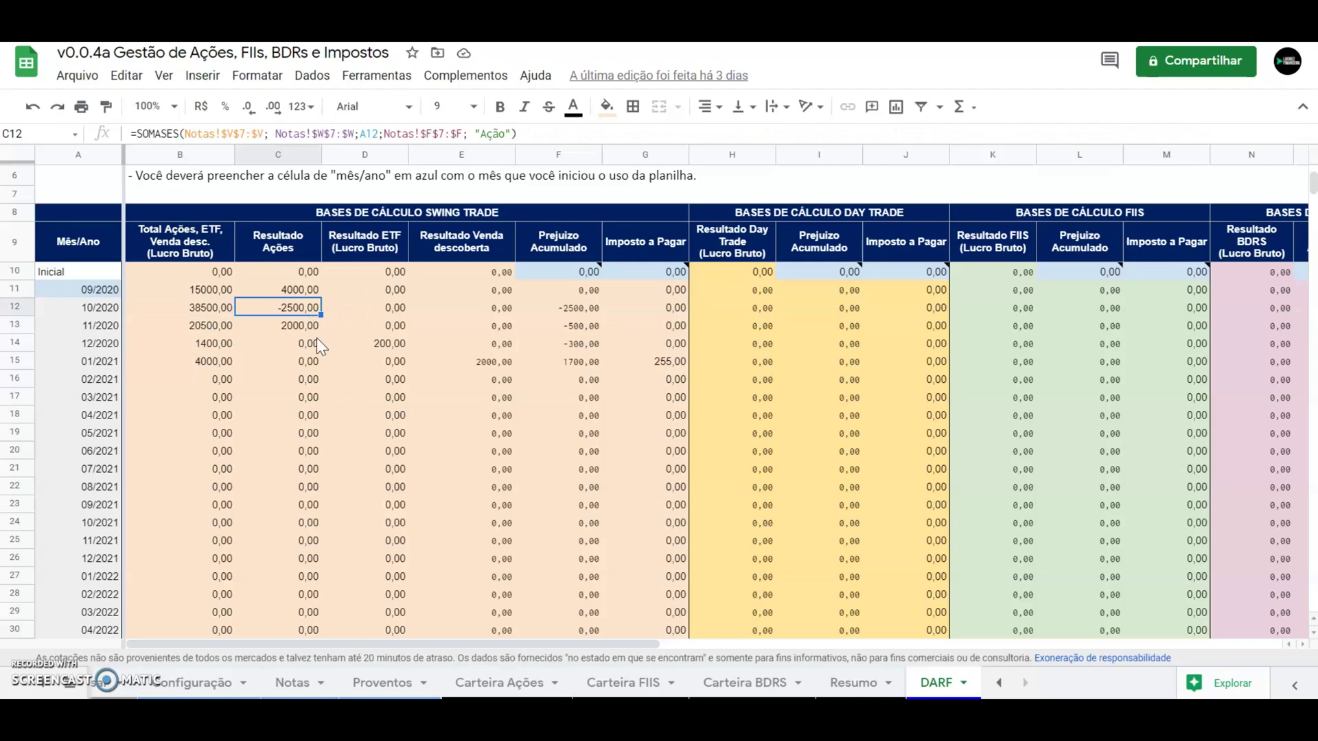
{"action": "left_click", "coordinate": [580, 310]}
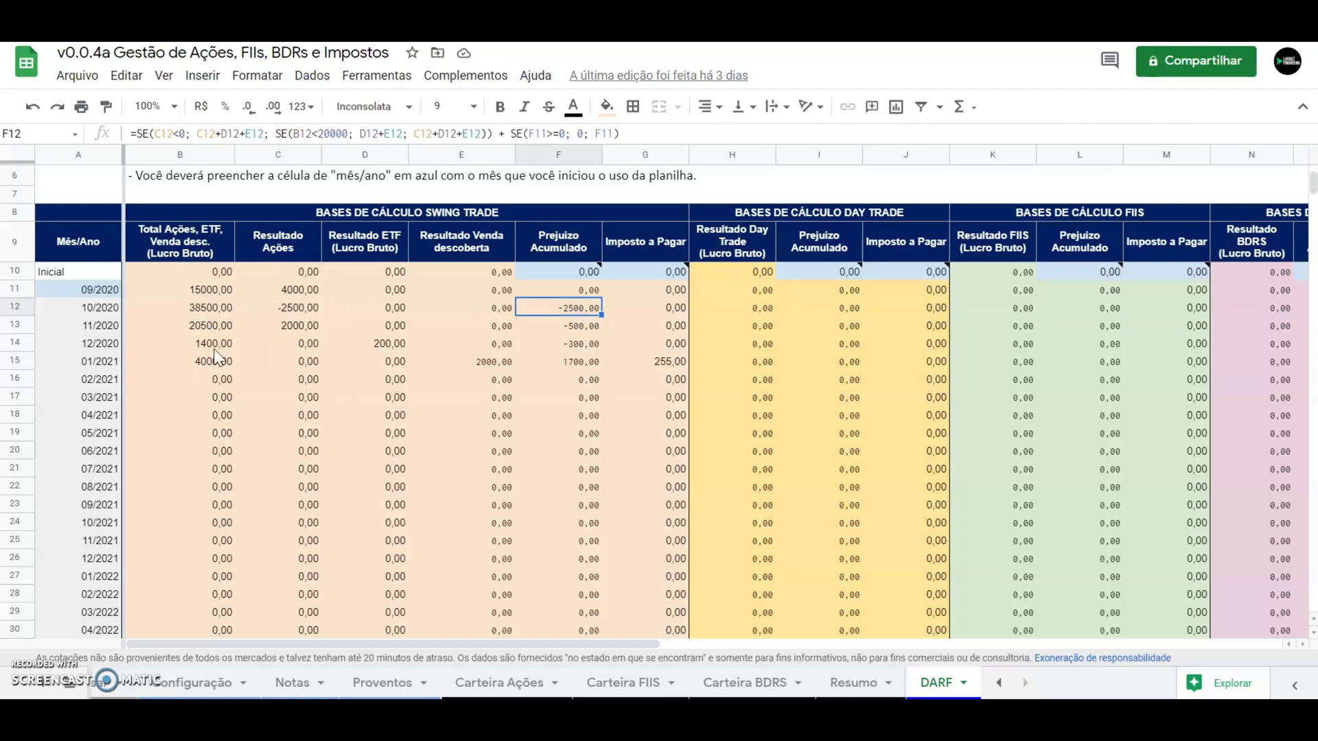
Compare the 11/2020 swing trade sales total and accumulated loss with the loss carried from 10/2020.
{"action": "left_click", "coordinate": [216, 330]}
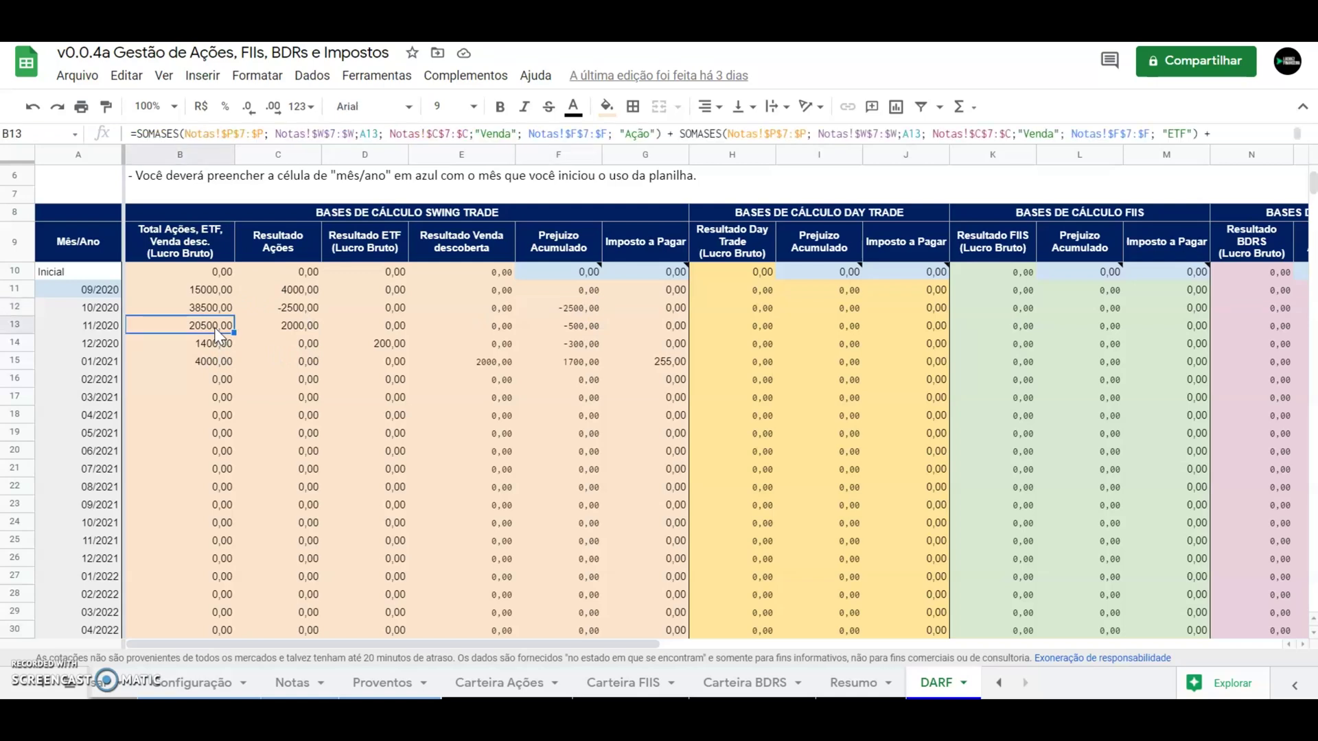
{"action": "left_click", "coordinate": [571, 311]}
{"action": "left_click", "coordinate": [578, 330]}
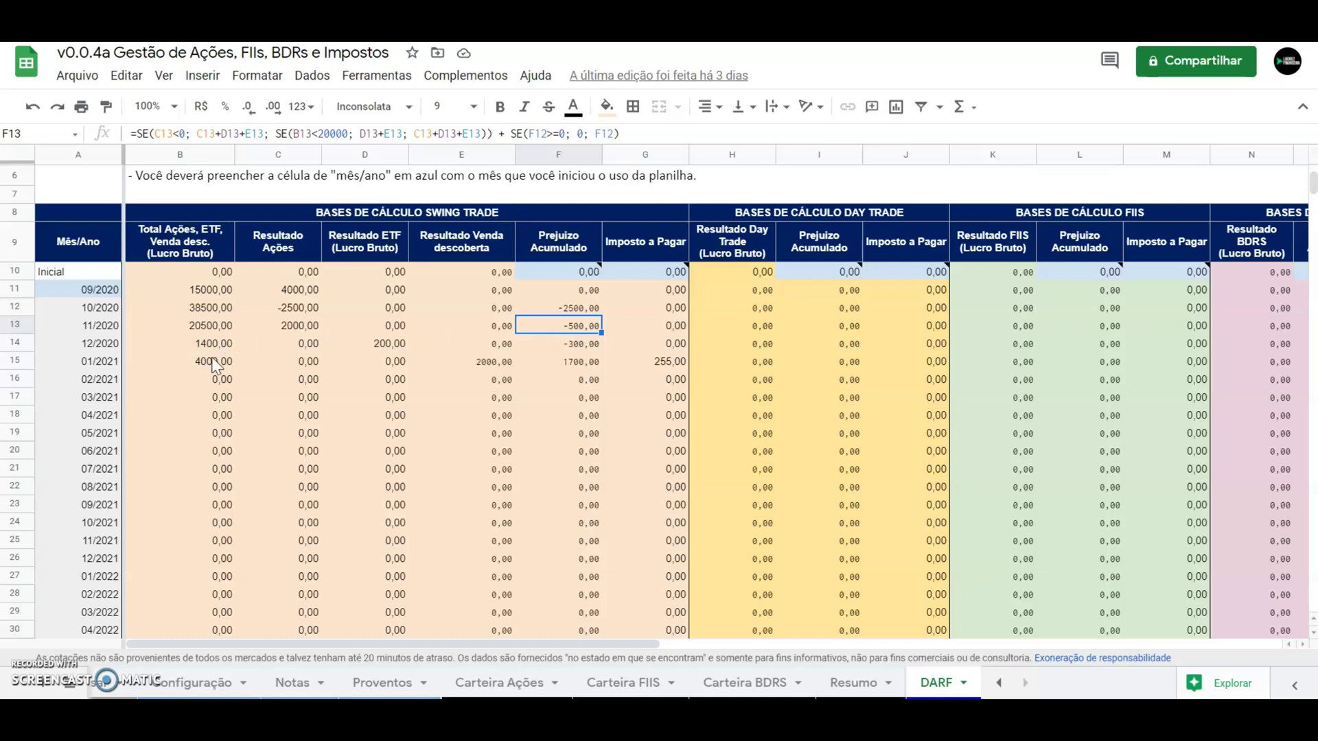
Examine how the 12/2020 sales total and ETF result feed into that month's accumulated swing trade loss.
{"action": "left_click", "coordinate": [384, 343]}
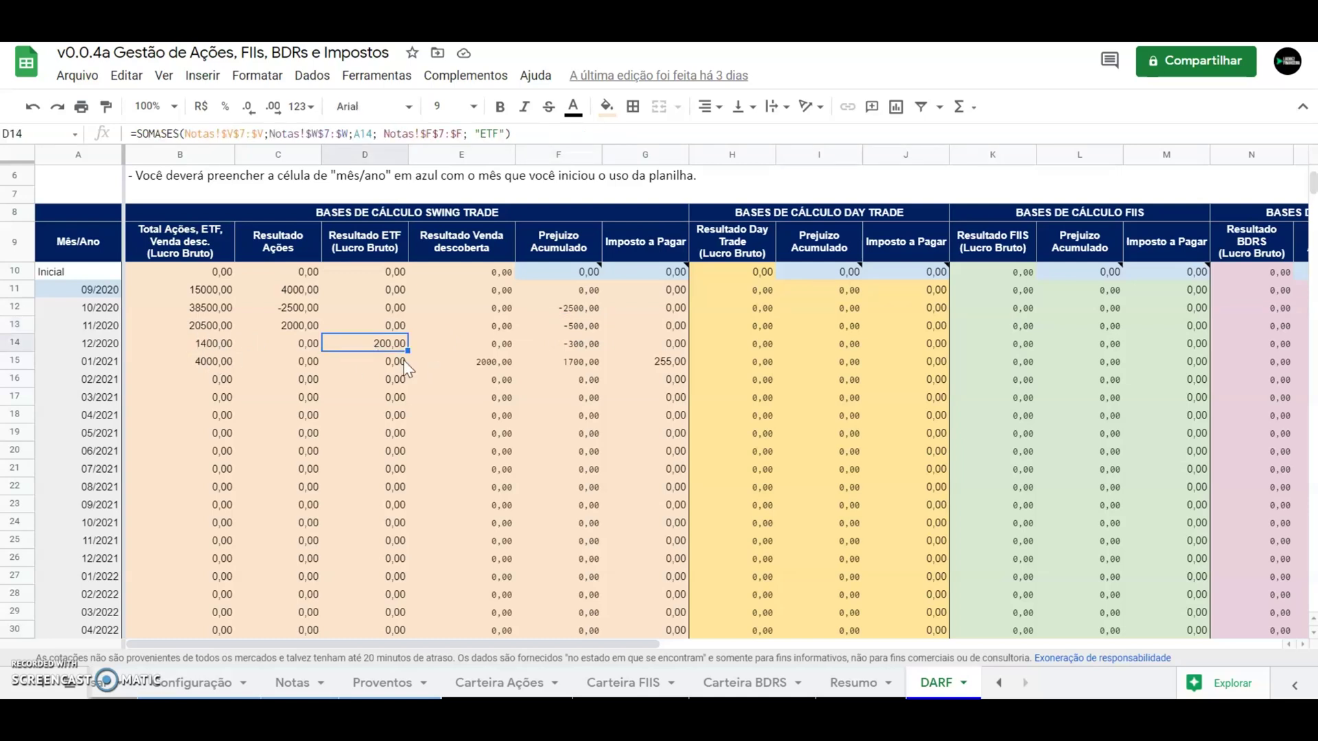
{"action": "left_click", "coordinate": [570, 346]}
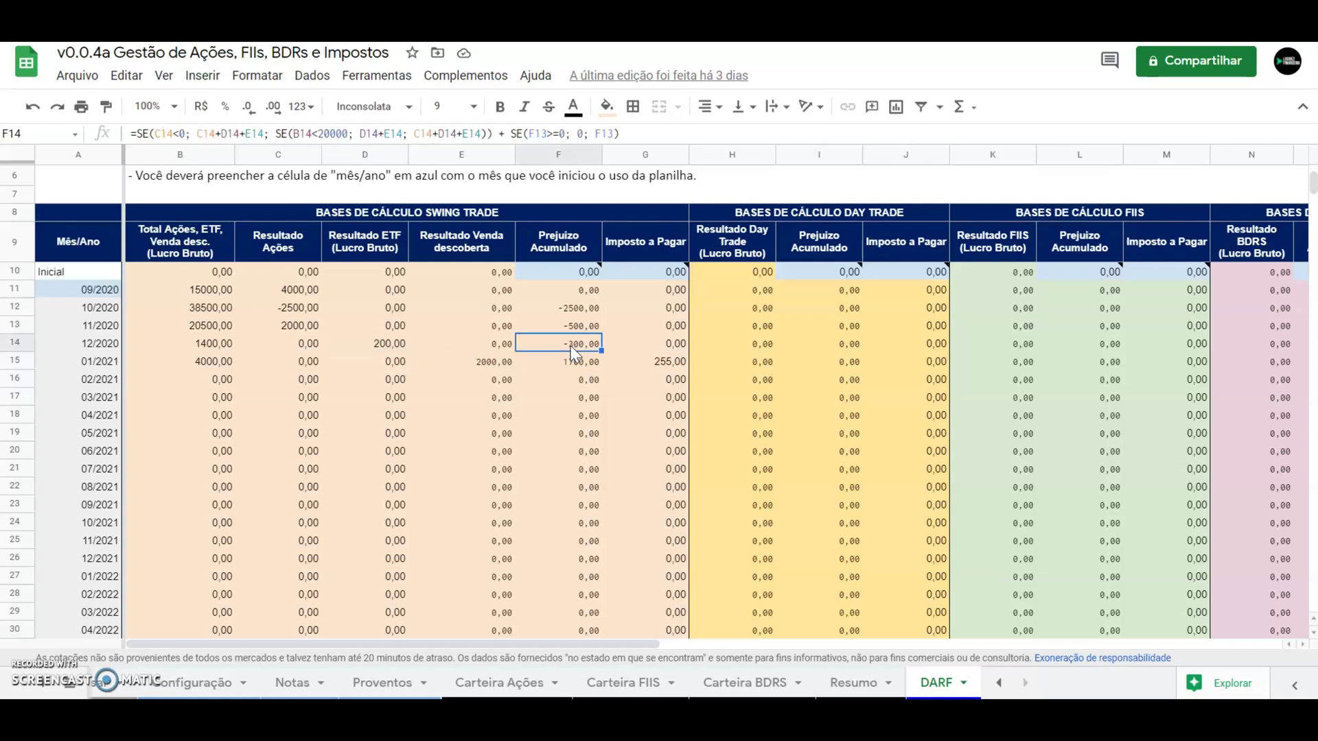
{"action": "left_click", "coordinate": [379, 348]}
{"action": "left_click", "coordinate": [213, 345]}
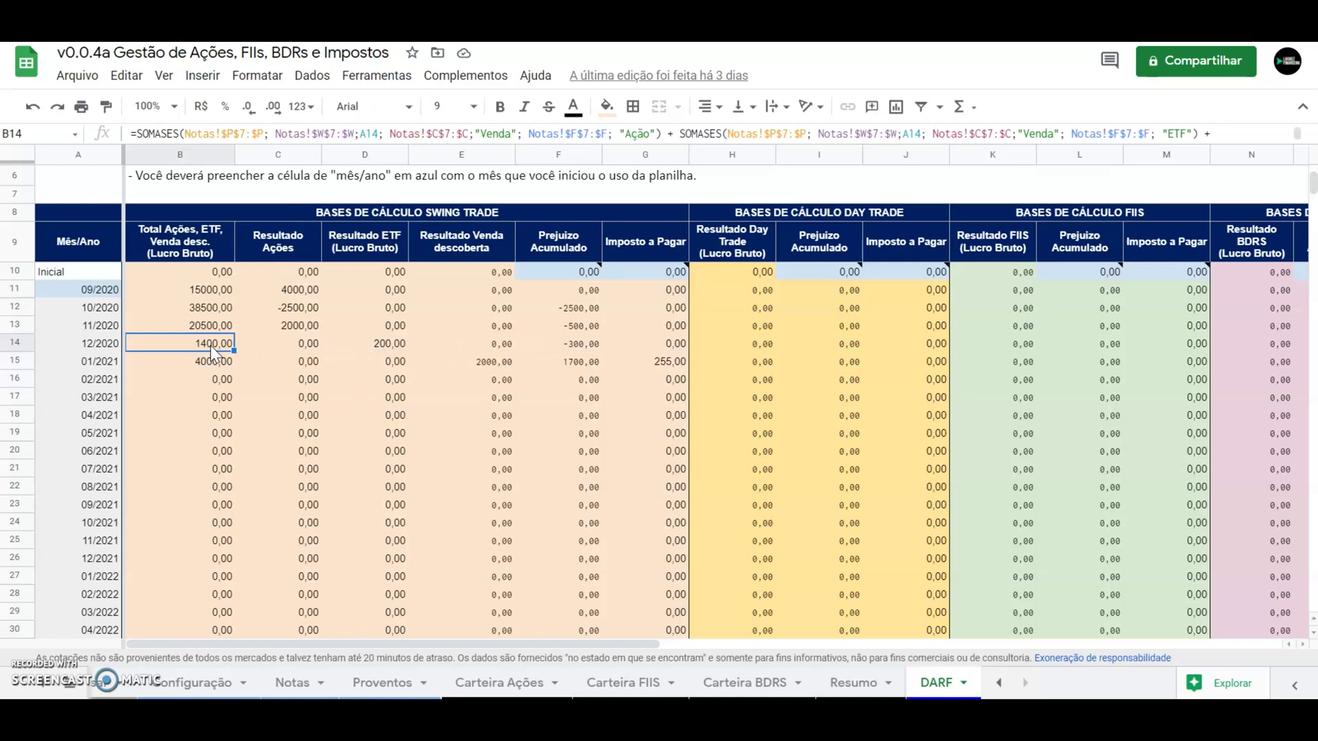
{"action": "left_click", "coordinate": [390, 351]}
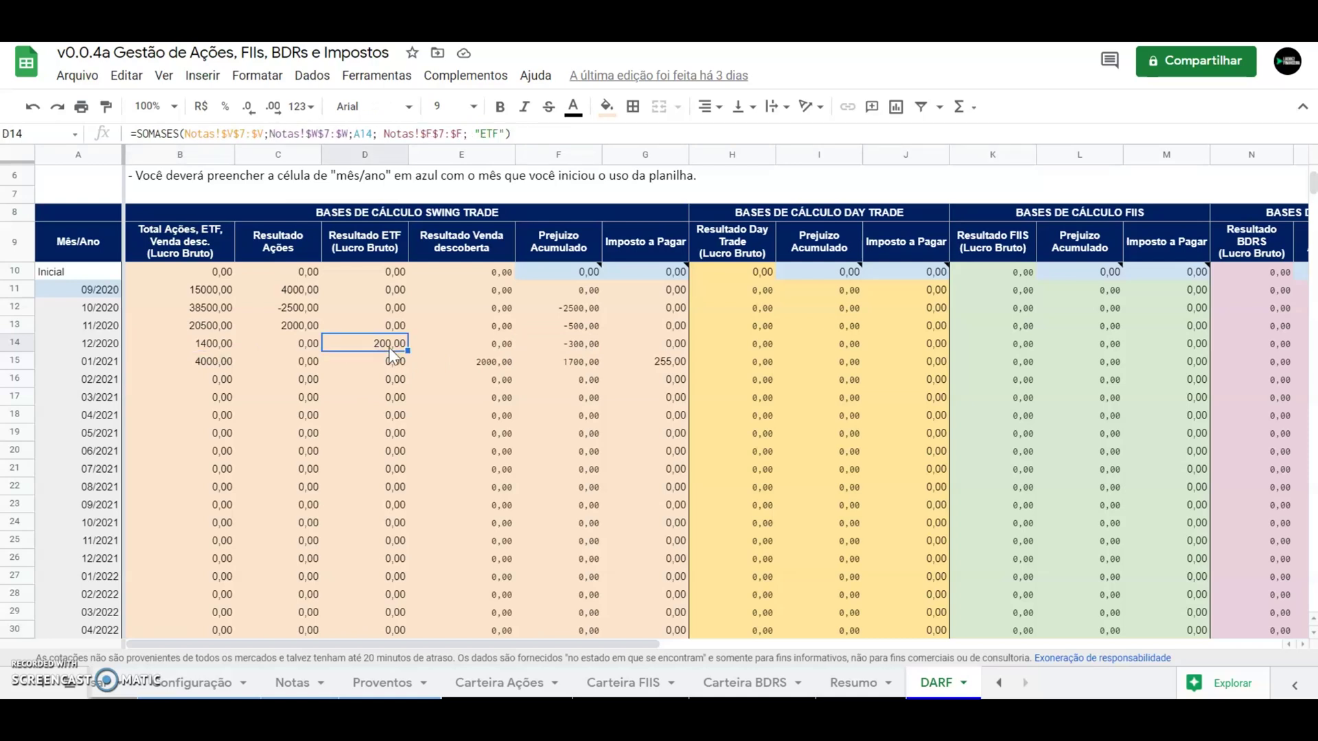
{"action": "left_click", "coordinate": [573, 347]}
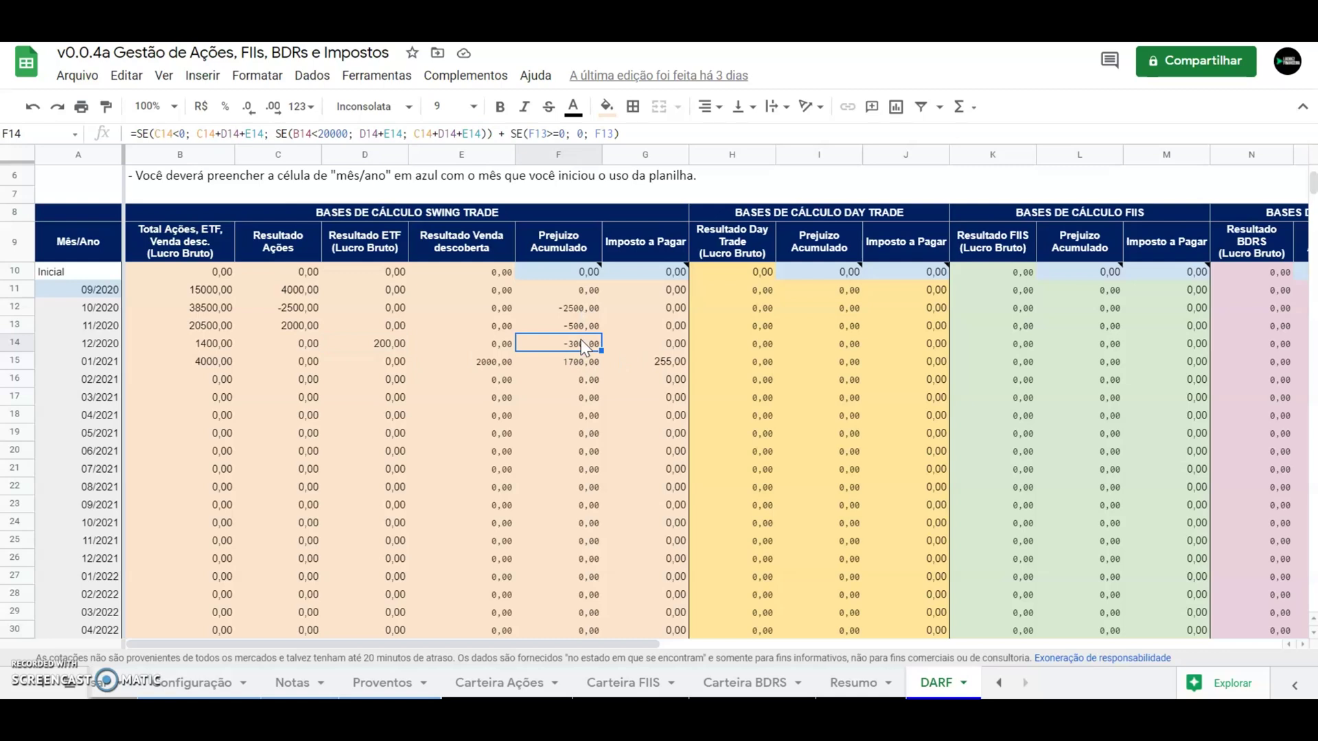
Examine the 01/2021 swing trade sales total, short-sale result, accumulated loss and tax due.
{"action": "left_click", "coordinate": [221, 363]}
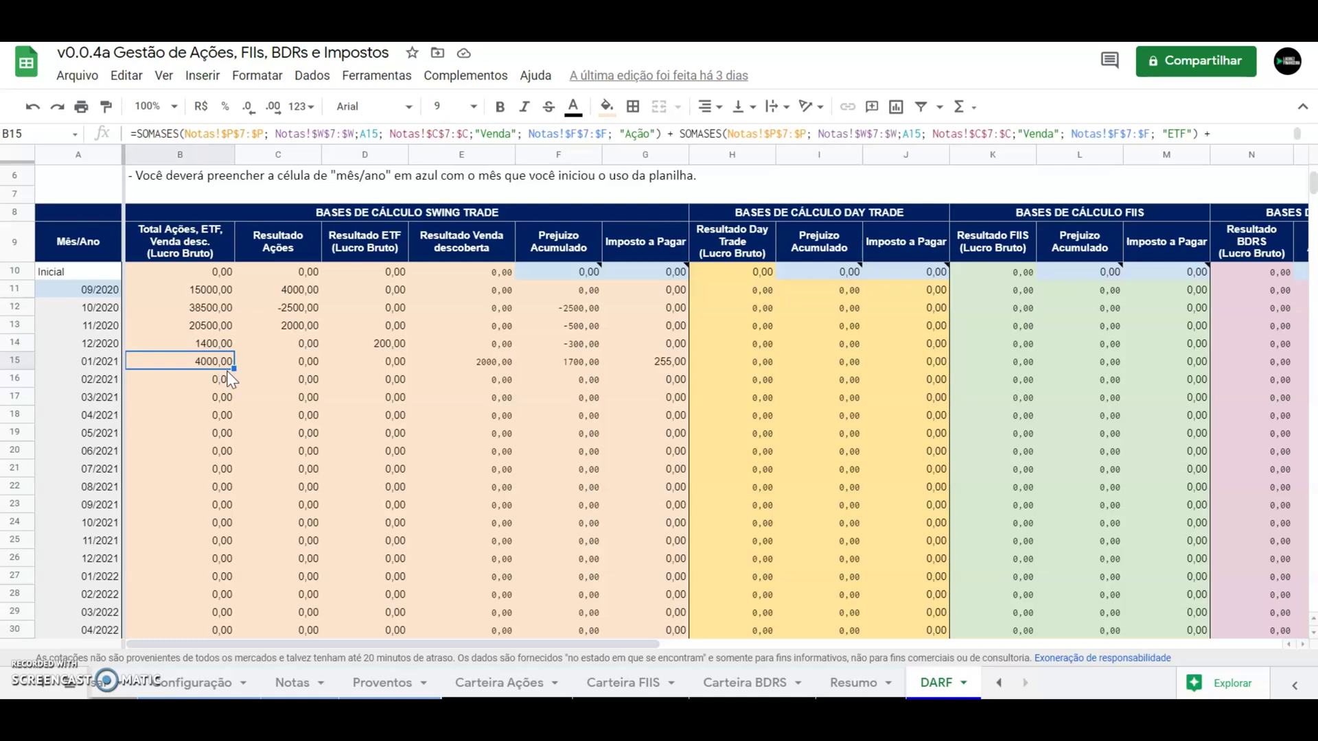
{"action": "left_click", "coordinate": [484, 364]}
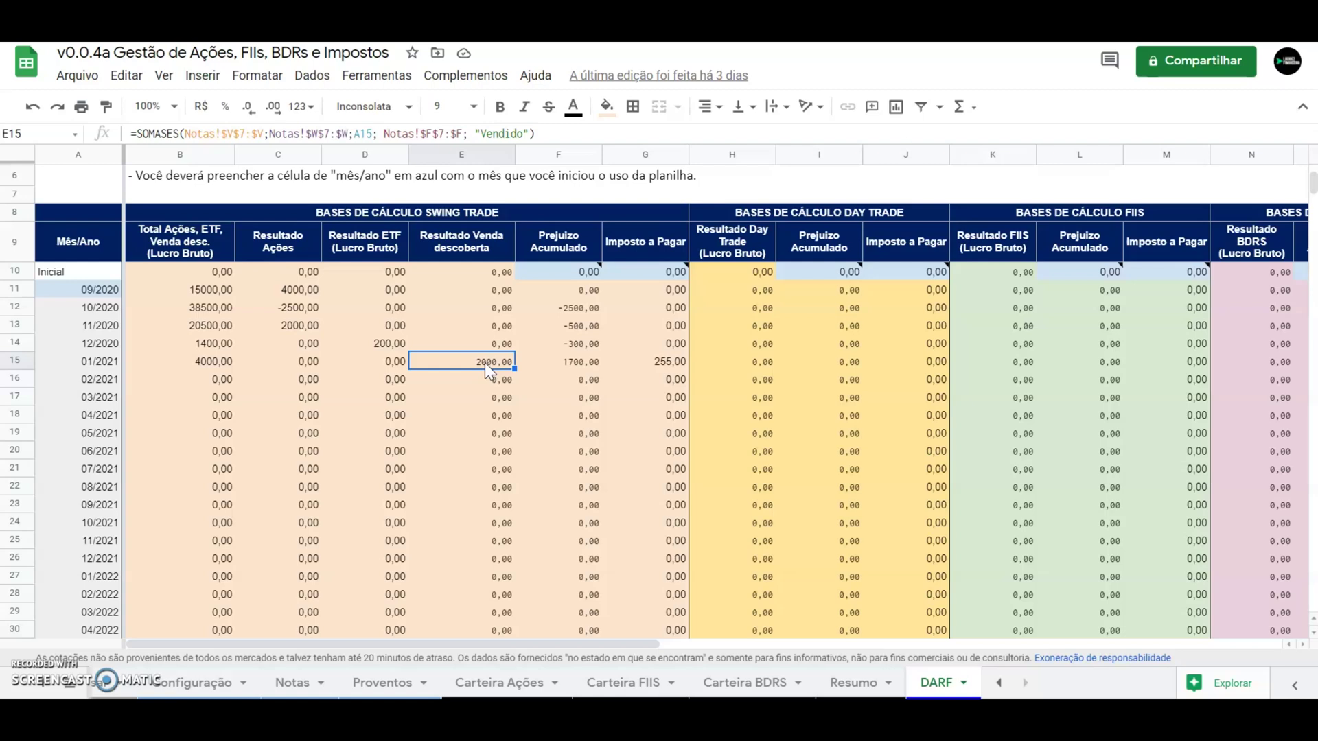
{"action": "left_click", "coordinate": [598, 363]}
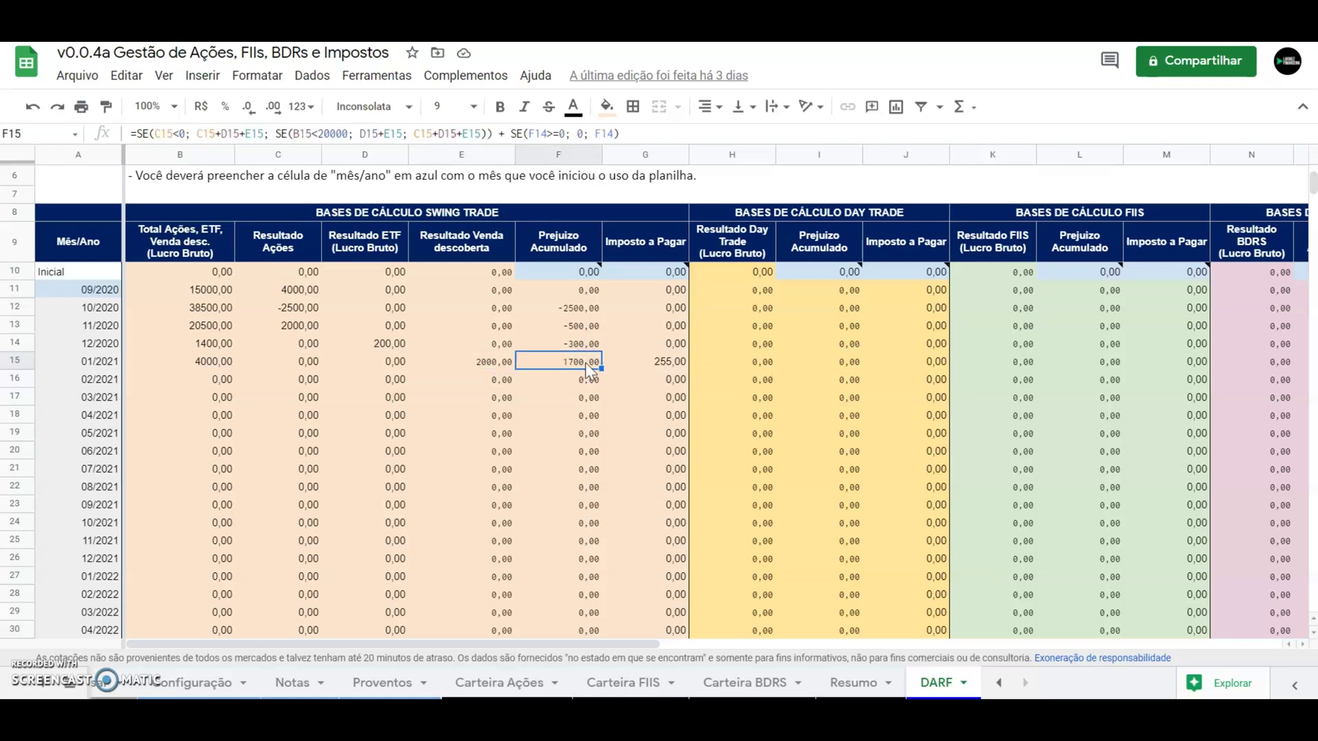
{"action": "left_click", "coordinate": [643, 365]}
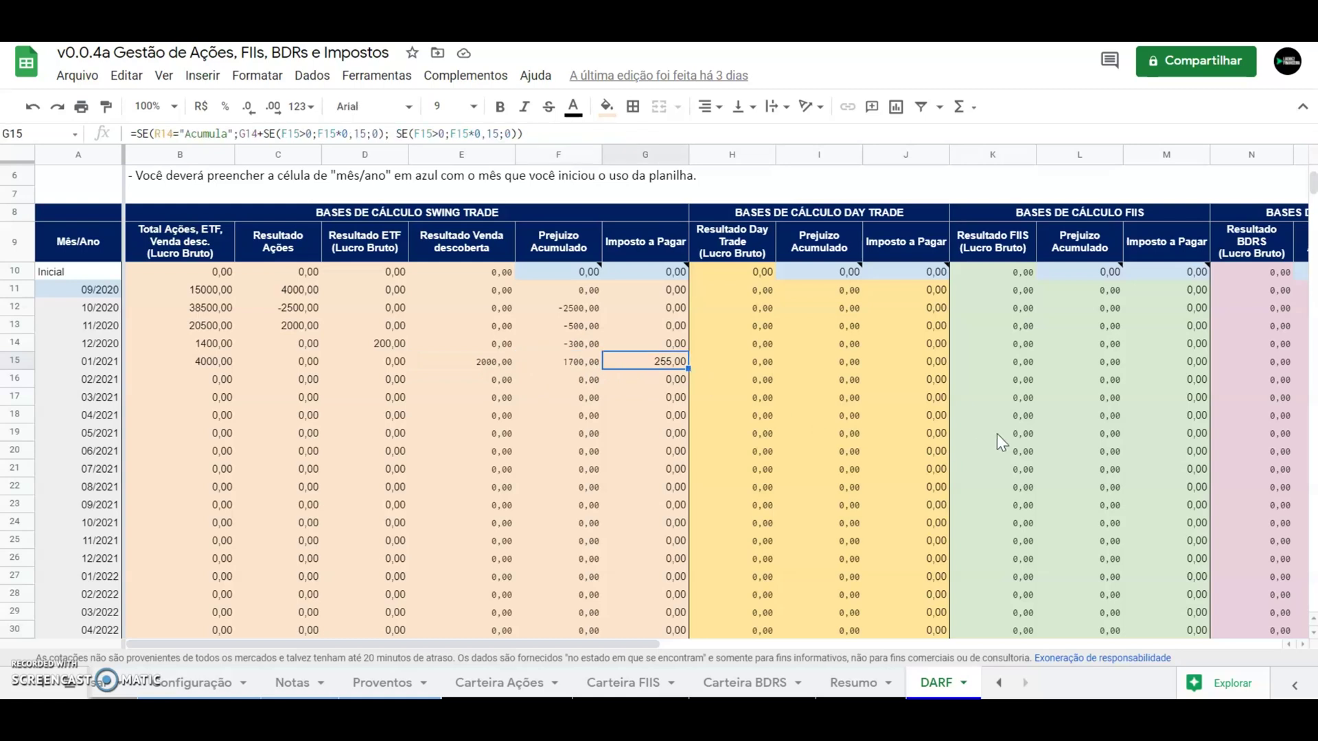
Examine the 01/2021 row across the day trade, FIIs and BDRs bases through to the DARF columns Valor a pagar and Pagar.
{"action": "key", "text": "Right"}
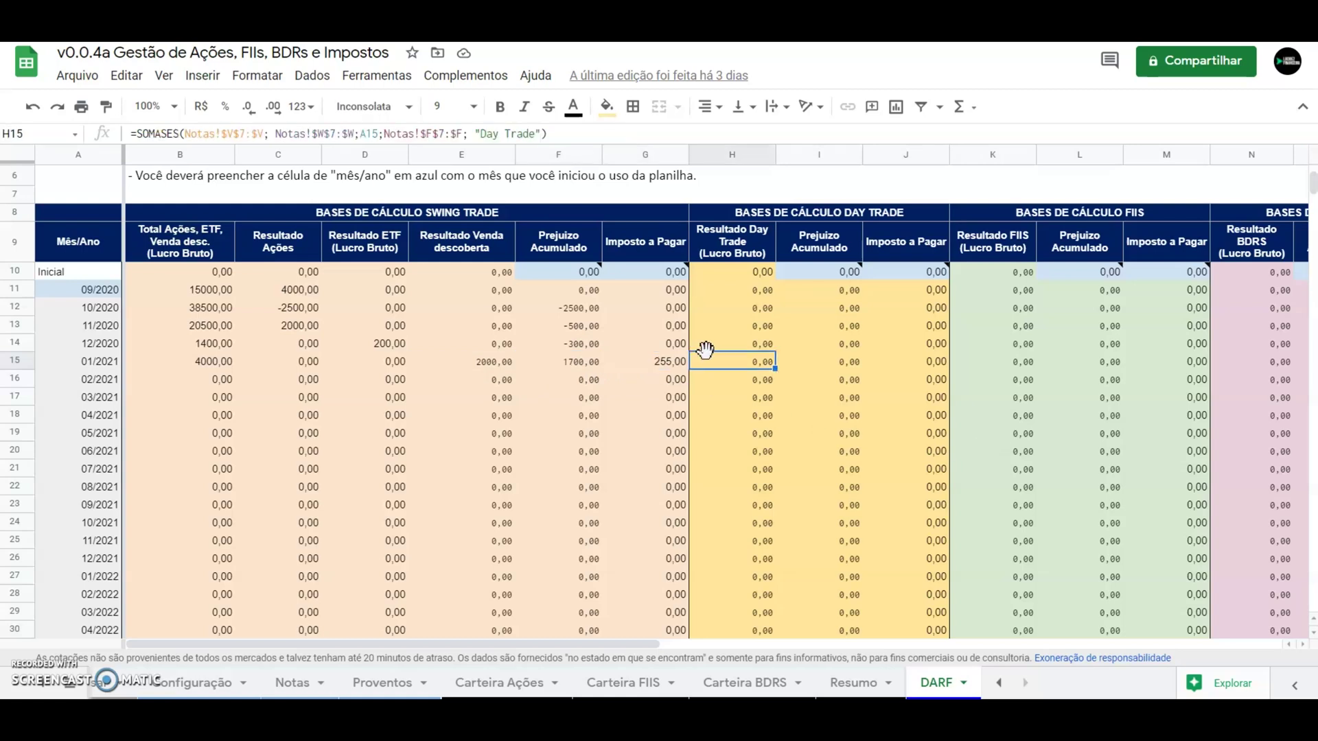
{"action": "key", "text": "Right"}
{"action": "key", "text": "Right"}
{"action": "key", "text": "Right"}
{"action": "key", "text": "Right"}
{"action": "key", "text": "Right"}
{"action": "key", "text": "Right"}
{"action": "key", "text": "Right"}
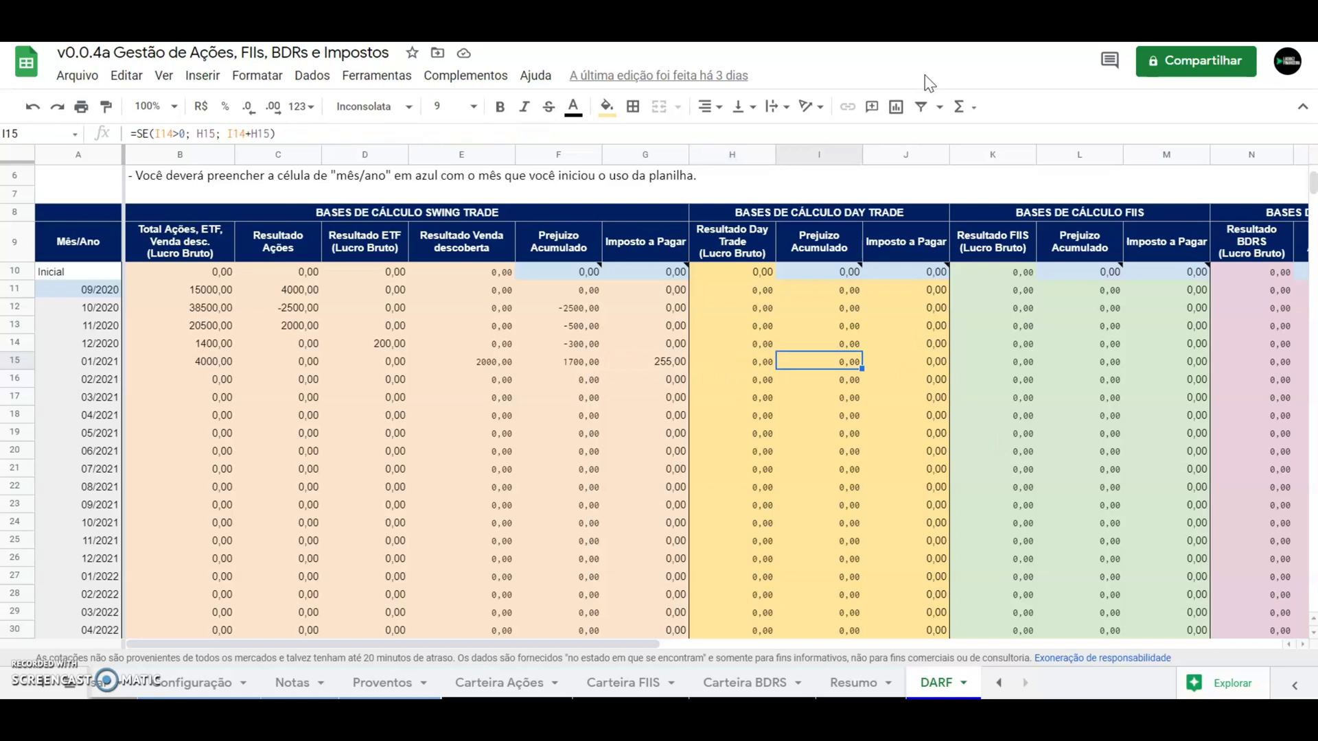
{"action": "key", "text": "Right"}
{"action": "key", "text": "Right"}
{"action": "key", "text": "Right"}
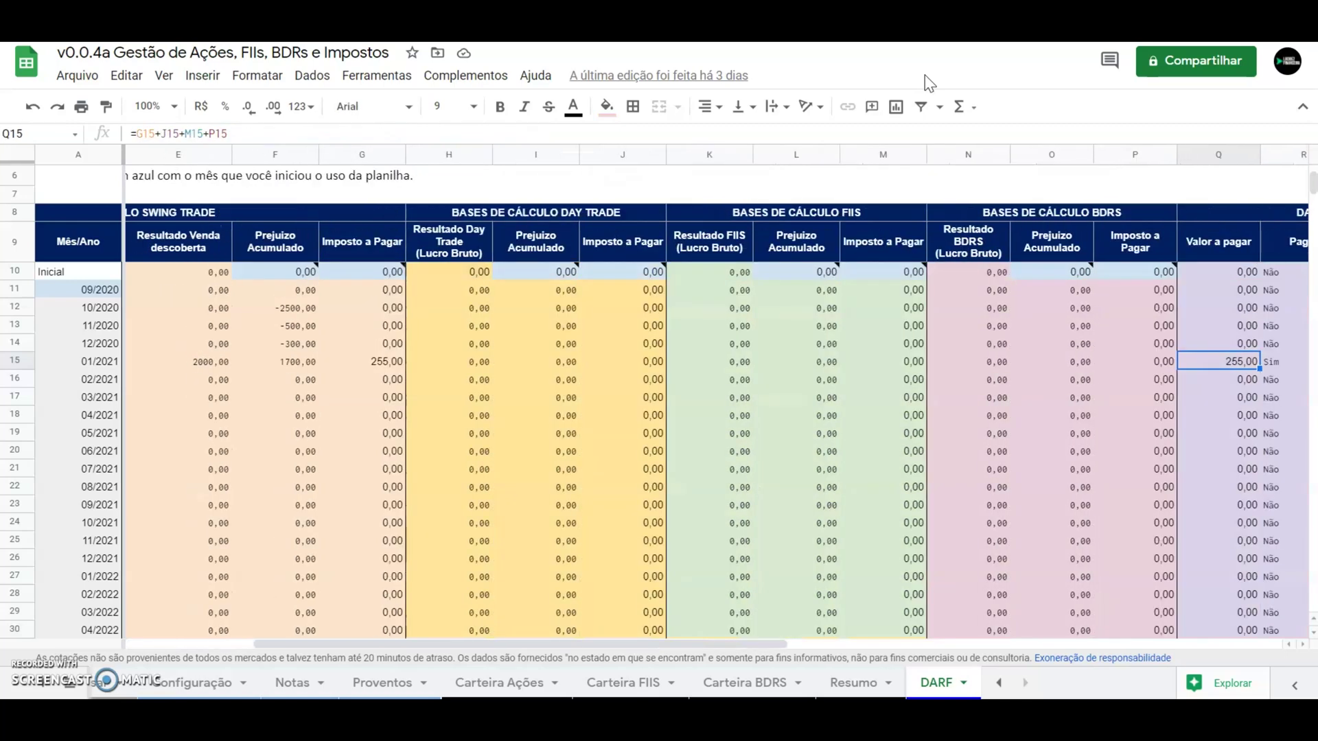
{"action": "key", "text": "Right"}
{"action": "key", "text": "Left"}
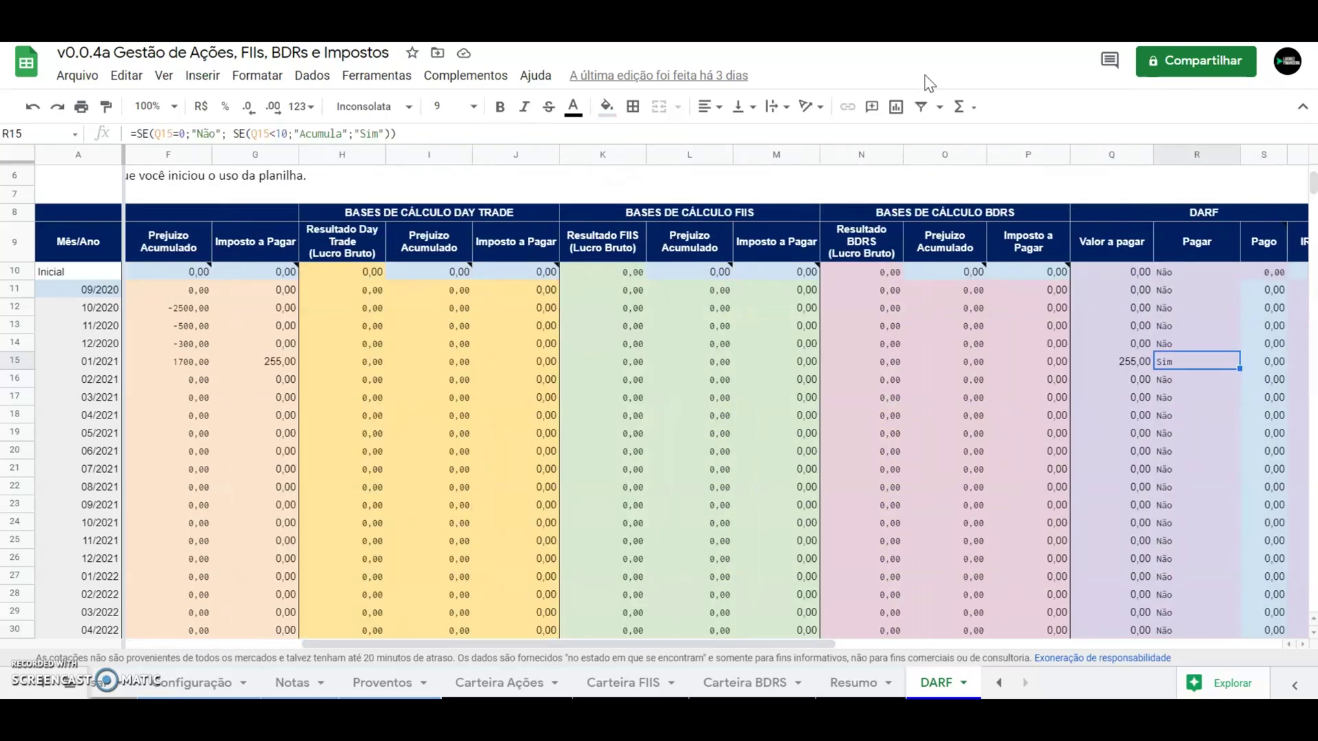
{"action": "key", "text": "Left"}
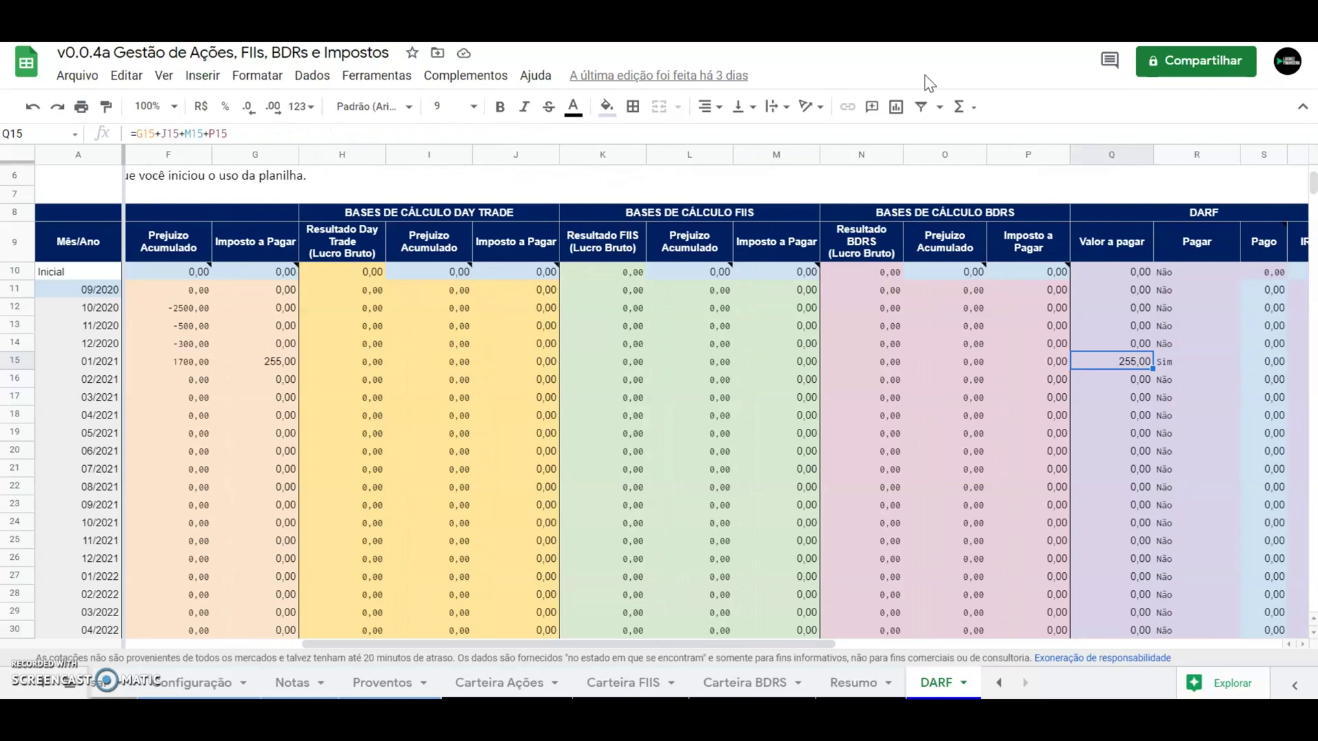
{"action": "key", "text": "Right"}
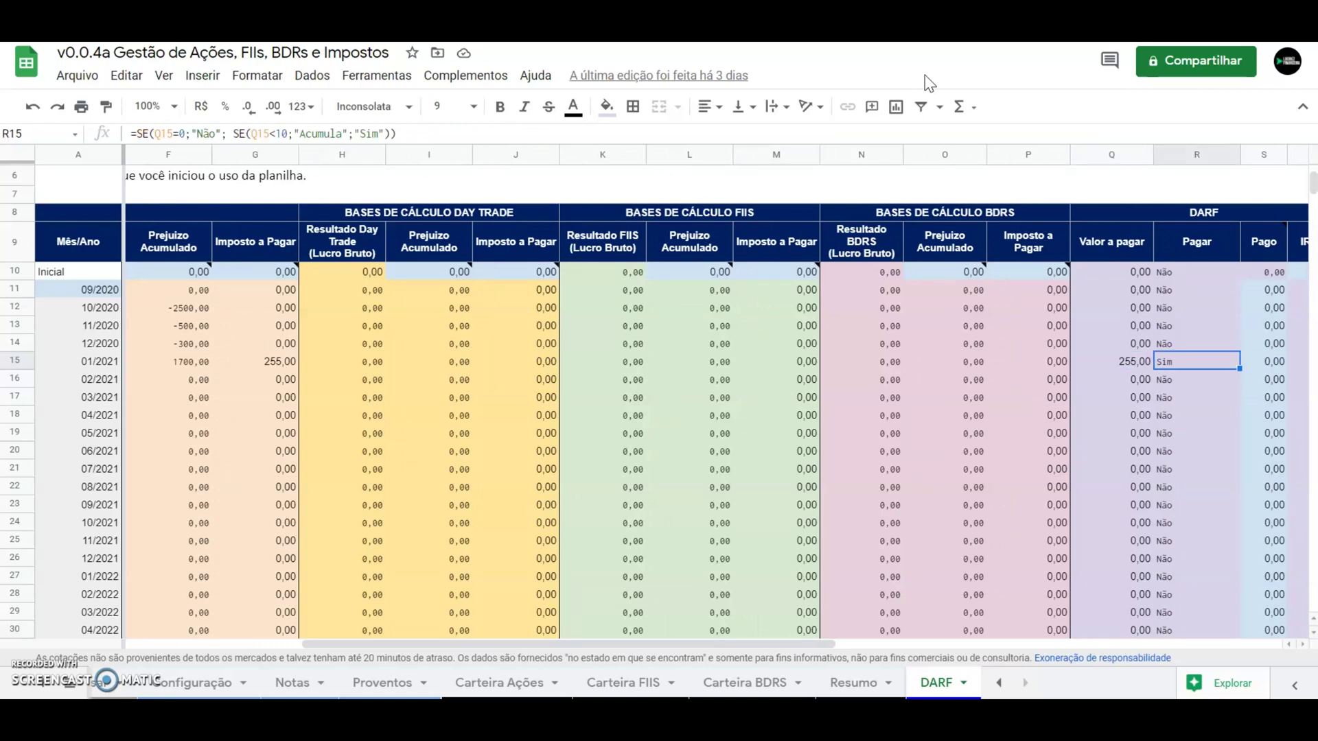
Record 255,00 as the DARF amount paid (Pago) for 01/2021.
{"action": "key", "text": "Right"}
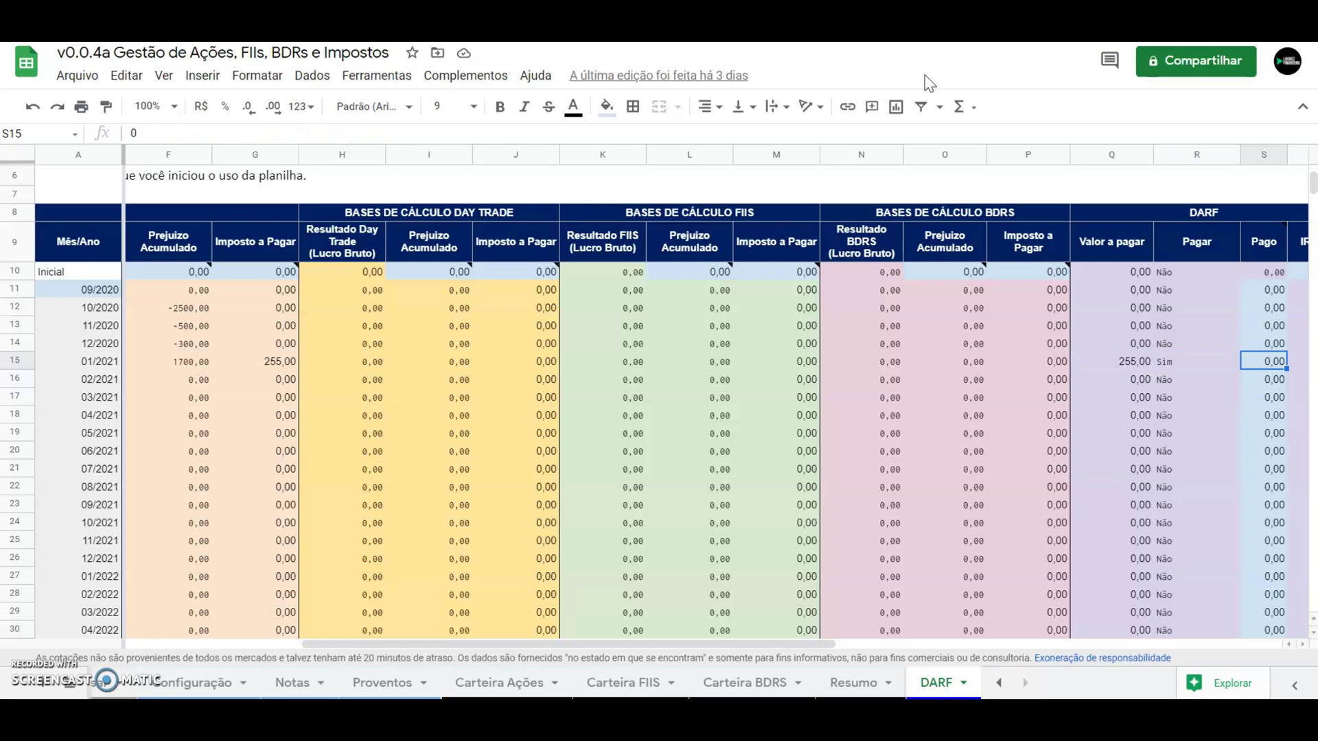
{"action": "key", "text": "Right"}
{"action": "key", "text": "Left"}
{"action": "type", "text": "2"}
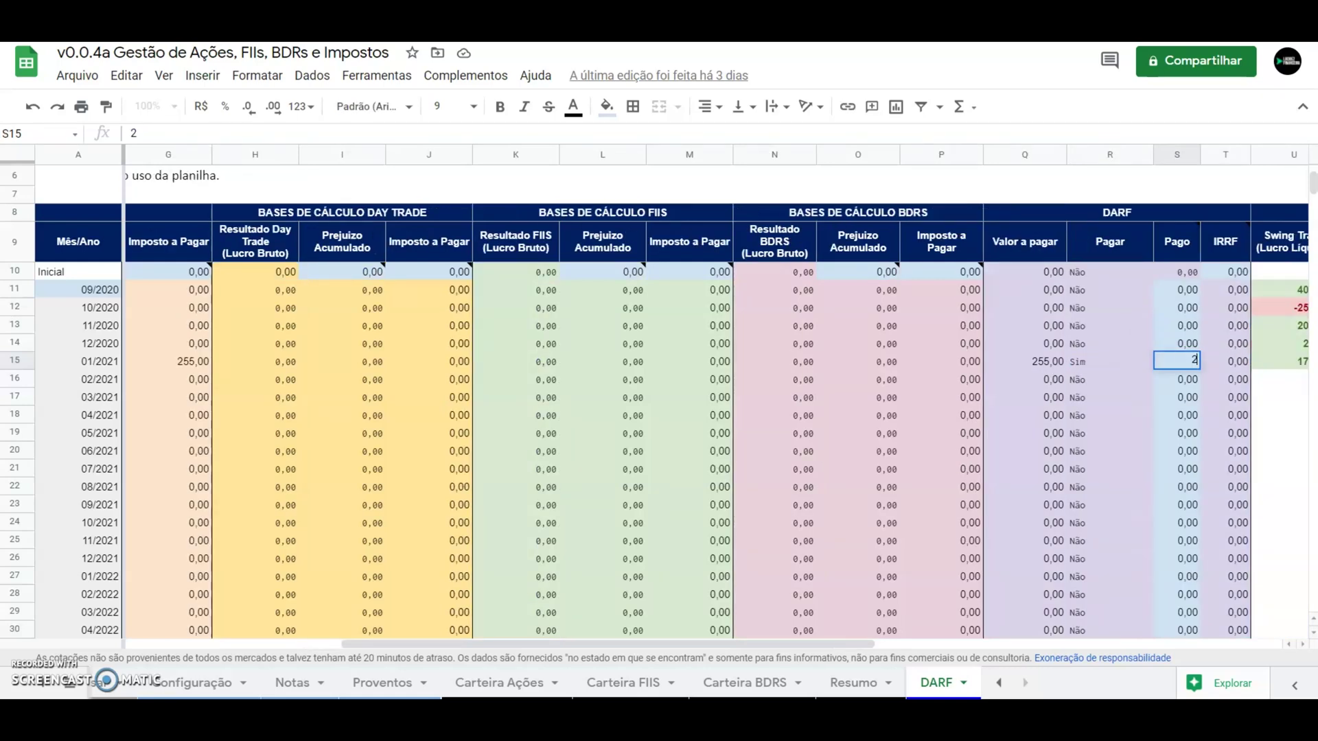
{"action": "type", "text": "55,00"}
{"action": "key", "text": "Right"}
{"action": "key", "text": "Left"}
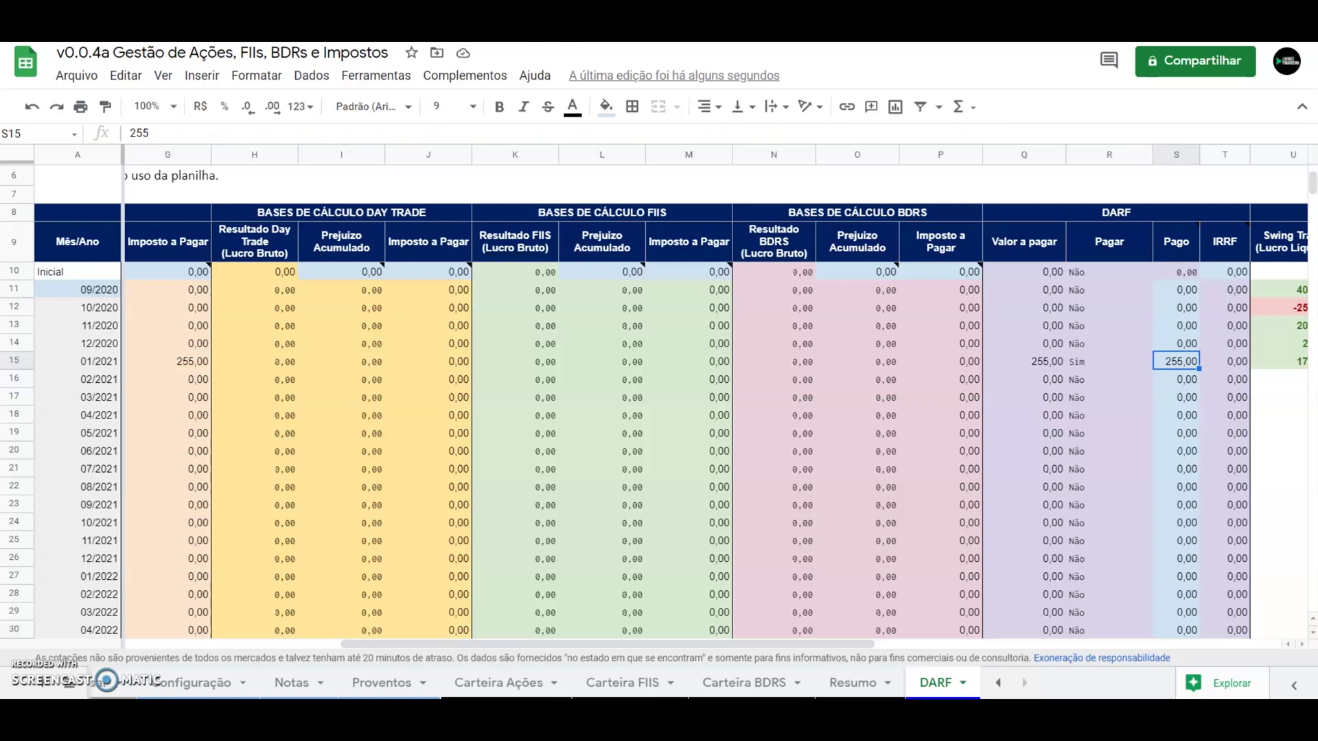
Check the 01/2021 IRRF formula and compare the DARF's Valor a pagar with its Pago amount.
{"action": "key", "text": "Right"}
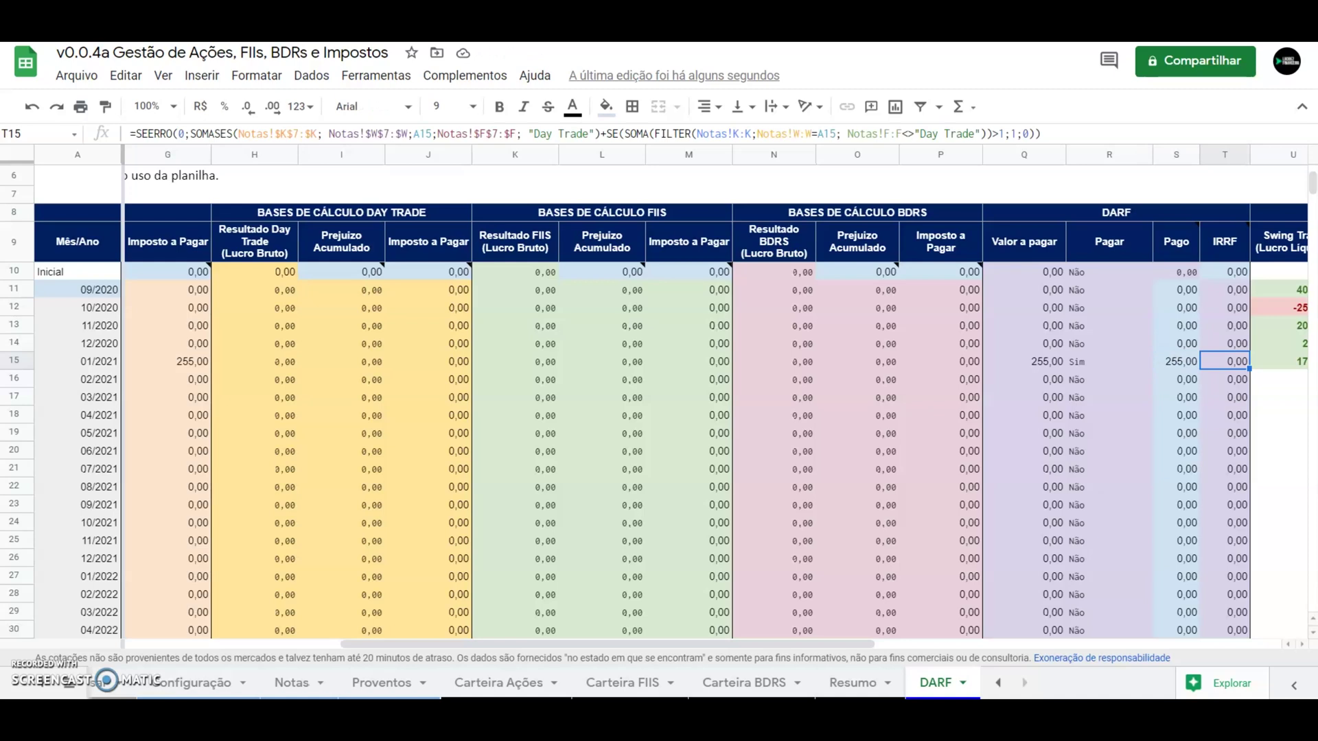
{"action": "key", "text": "Left"}
{"action": "key", "text": "Left"}
{"action": "key", "text": "Left"}
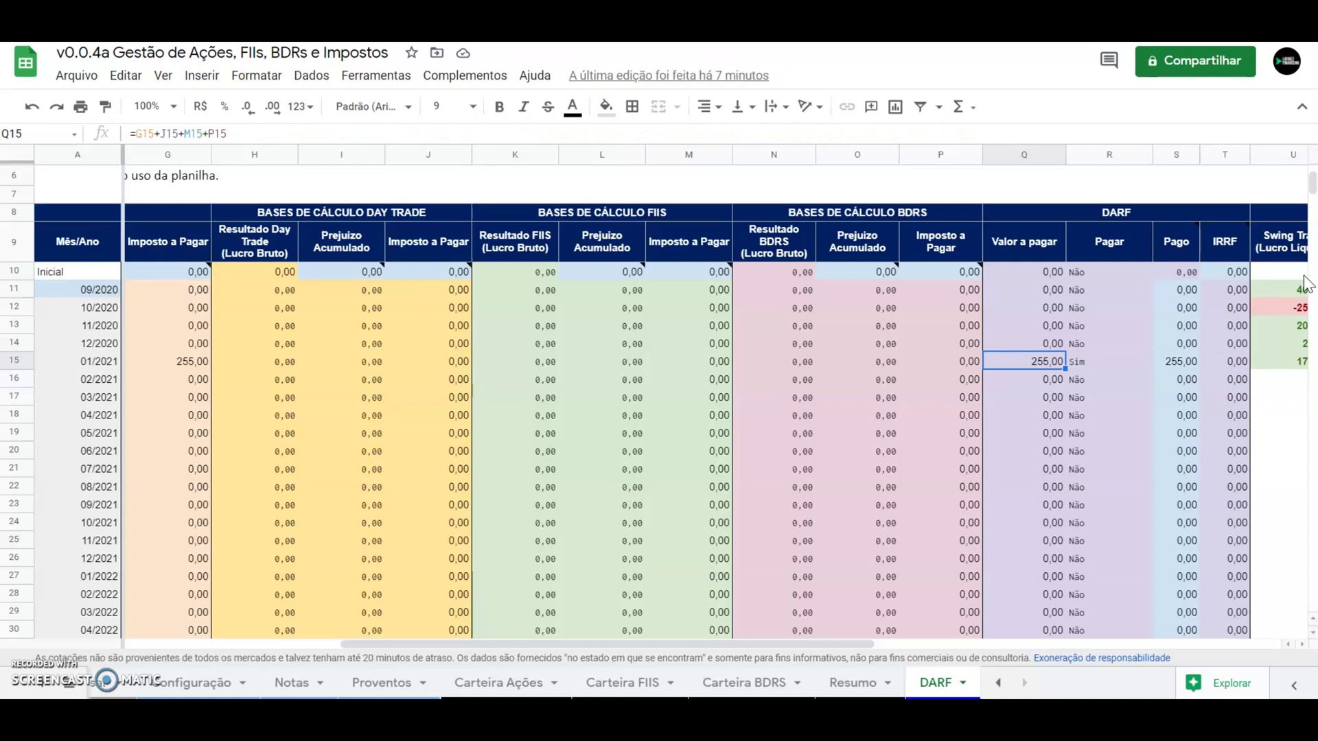
{"action": "left_click", "coordinate": [1171, 363]}
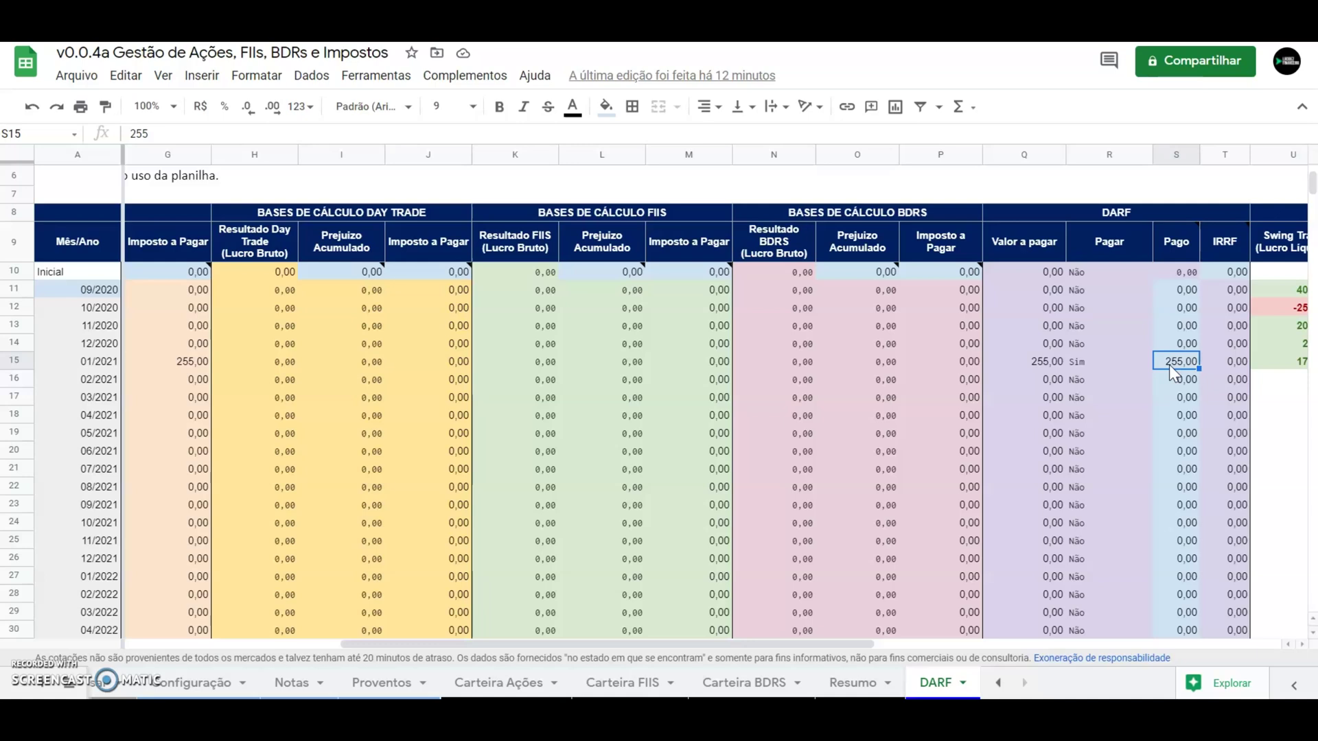
Check the profit formula for the BOVA11 sale of 02/02/2021 in the Notas sheet.
{"action": "left_click_drag", "start_coordinate": [776, 643], "coordinate": [502, 647]}
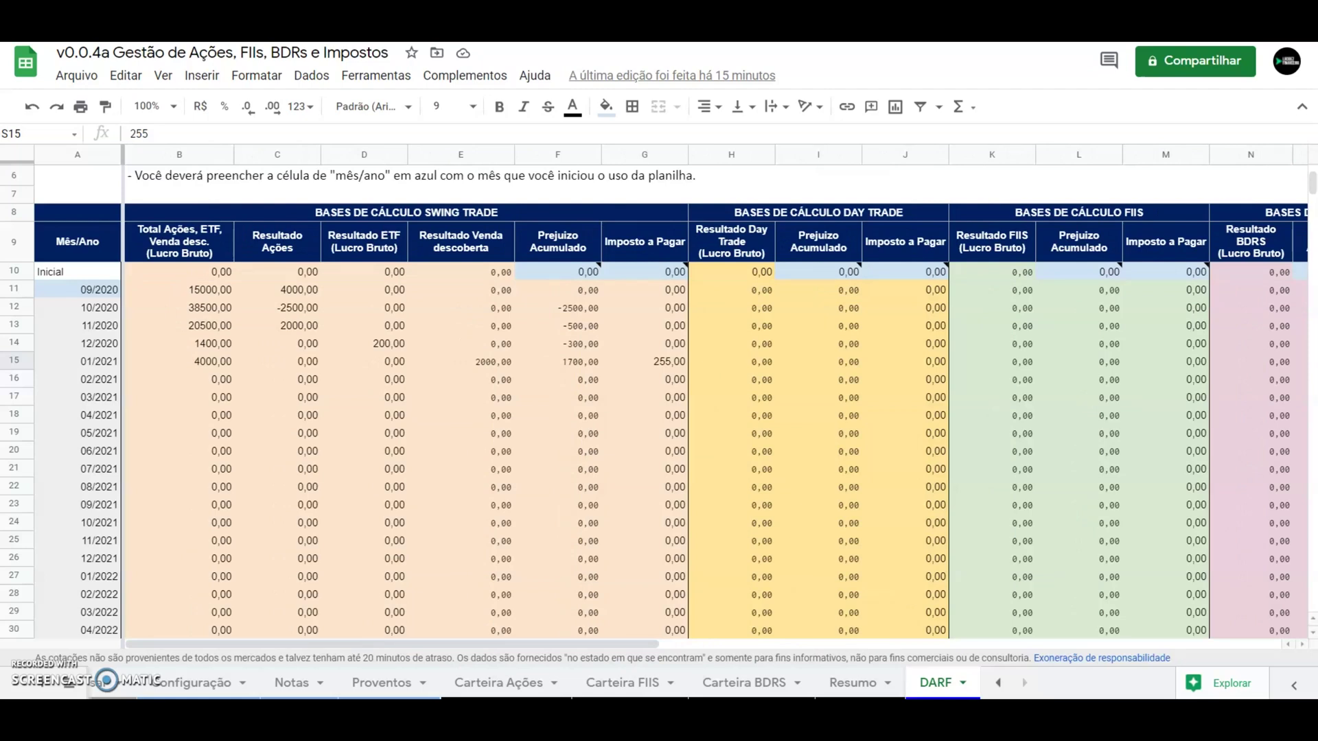
{"action": "left_click", "coordinate": [302, 684]}
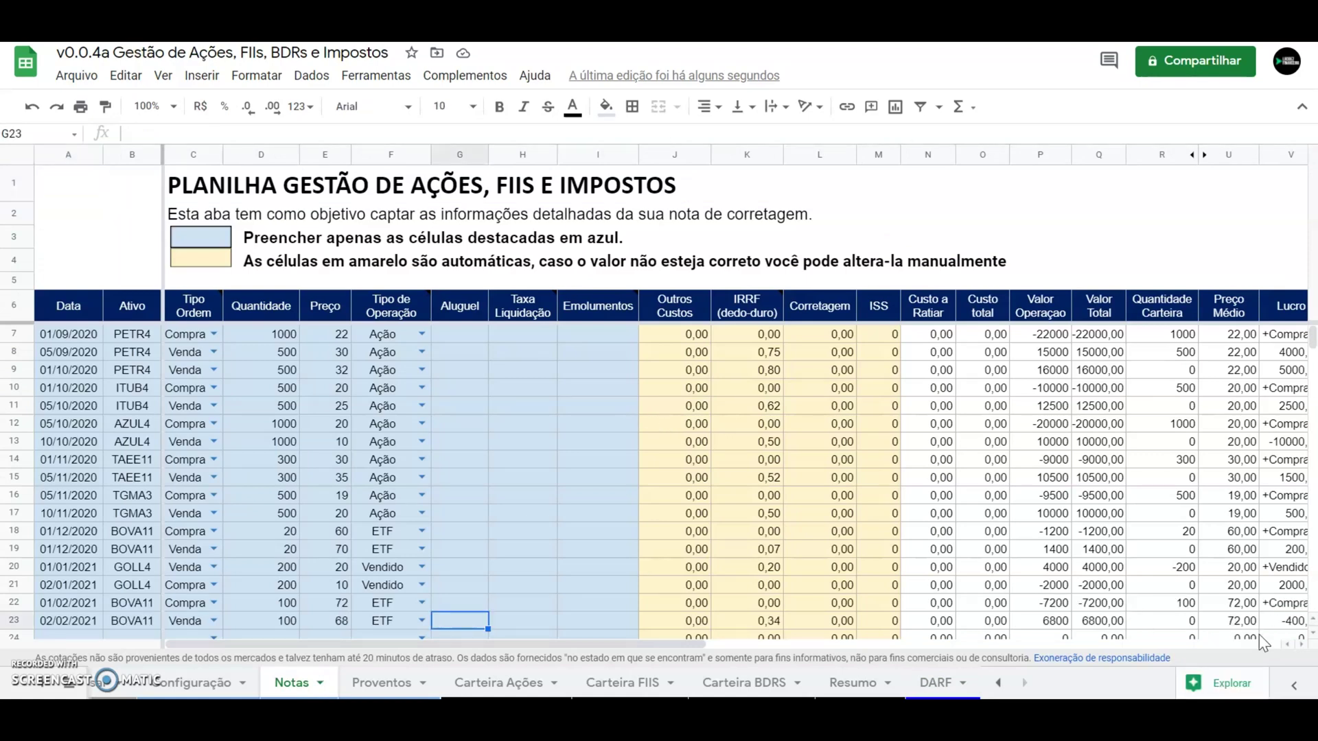
{"action": "left_click", "coordinate": [1282, 622]}
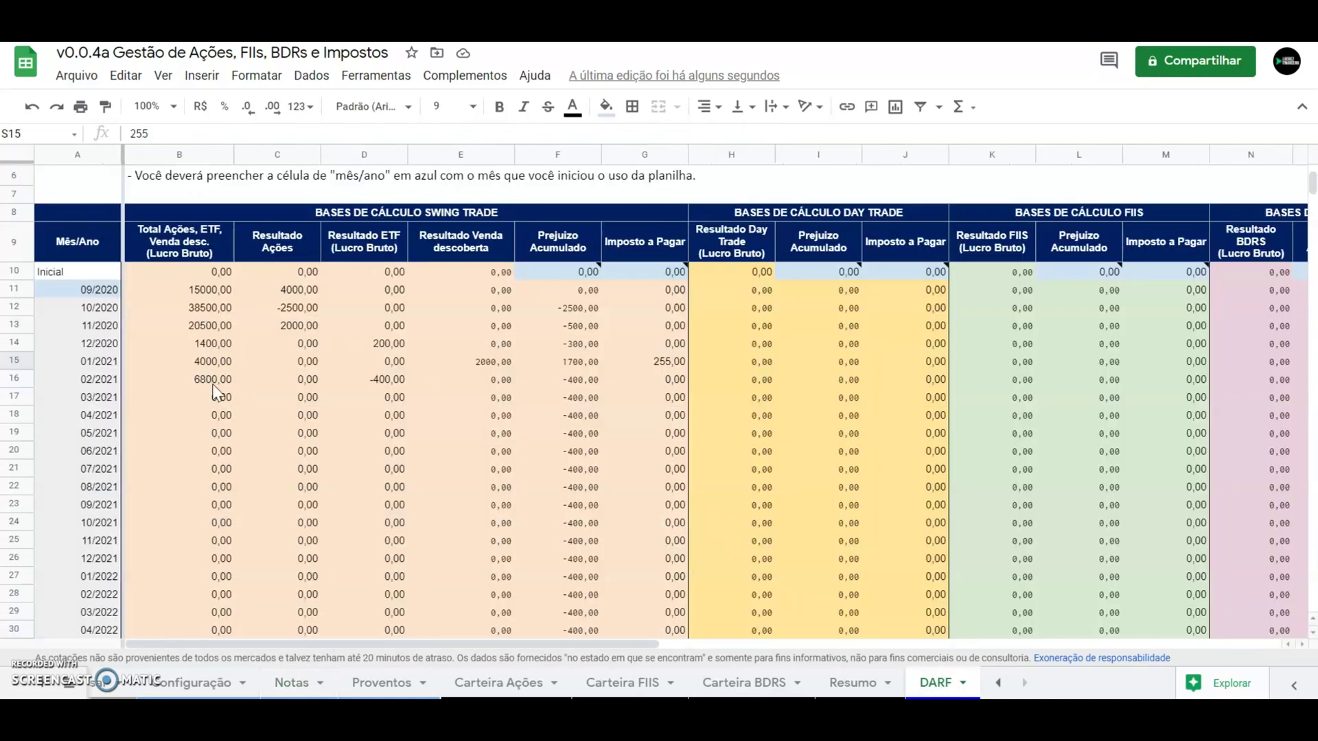
Examine the 02/2021 sales total and ETF result in the DARF sheet, and return to the Notas sheet.
{"action": "left_click", "coordinate": [210, 384]}
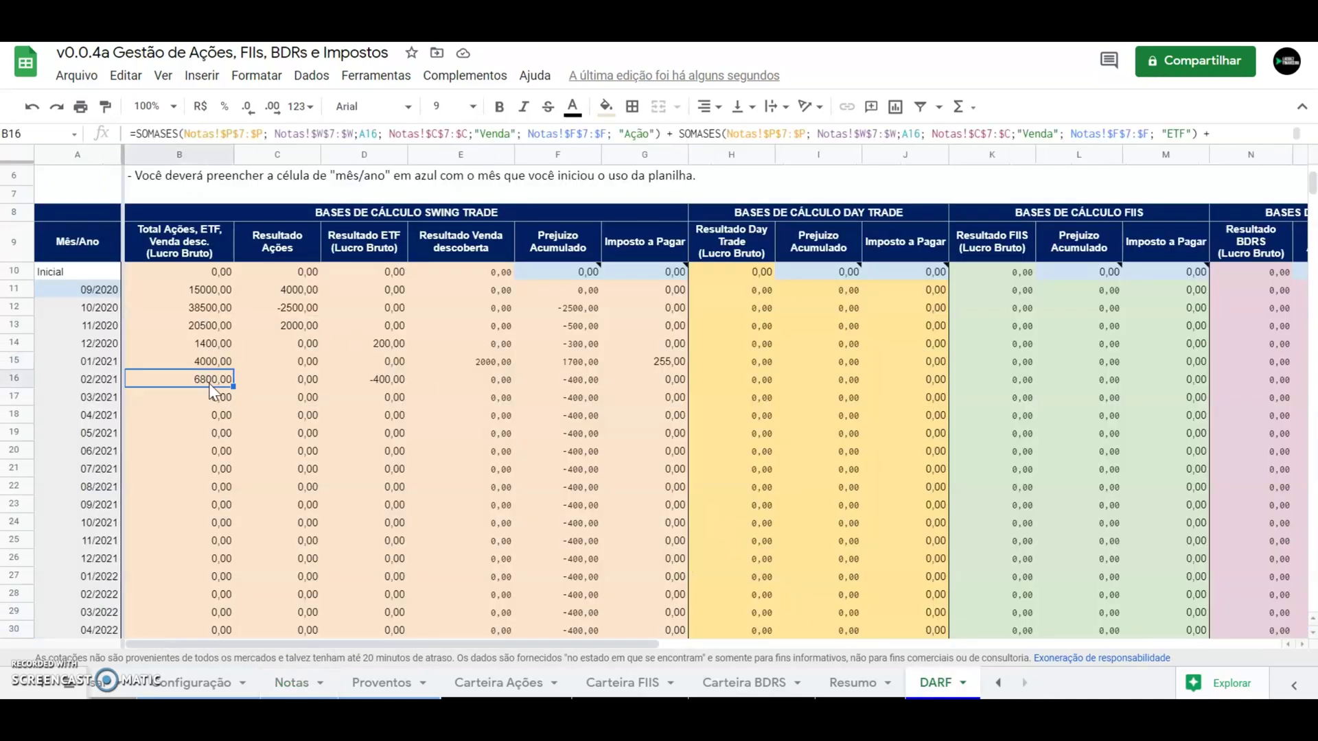
{"action": "left_click", "coordinate": [382, 389]}
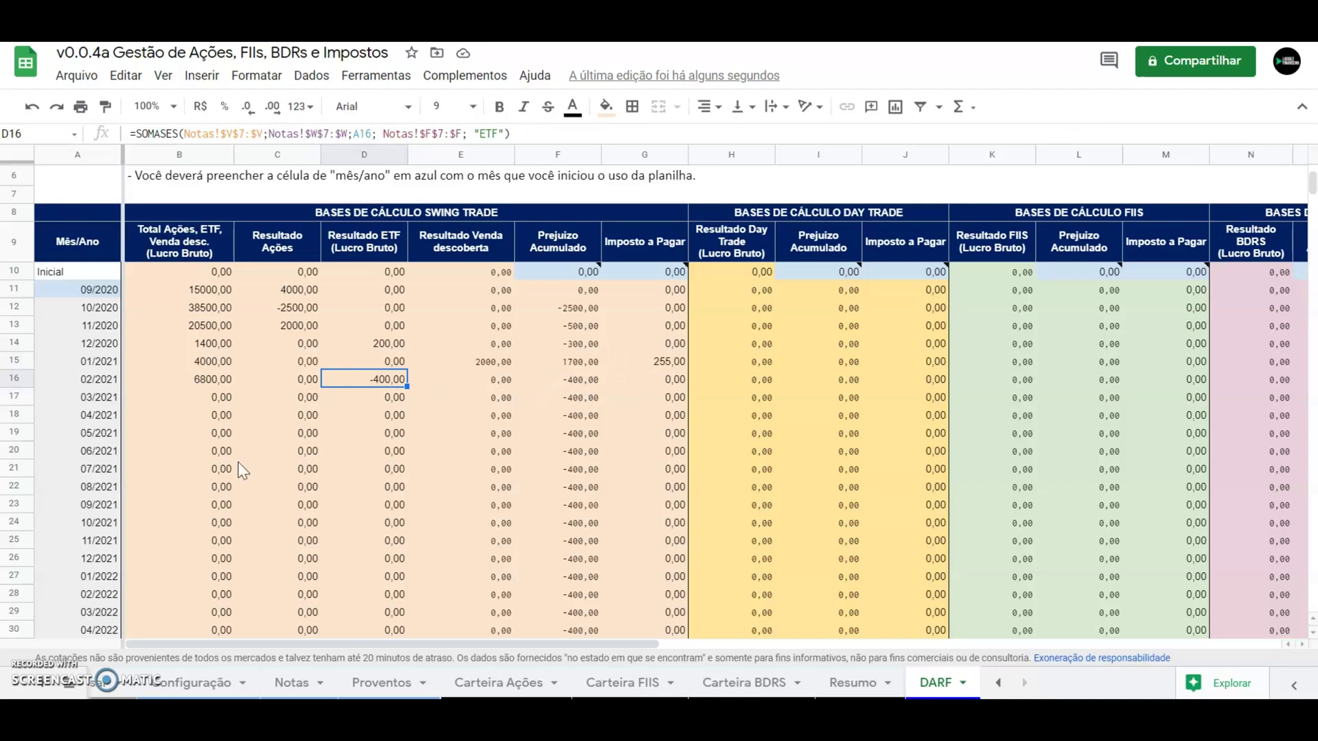
{"action": "left_click", "coordinate": [296, 680]}
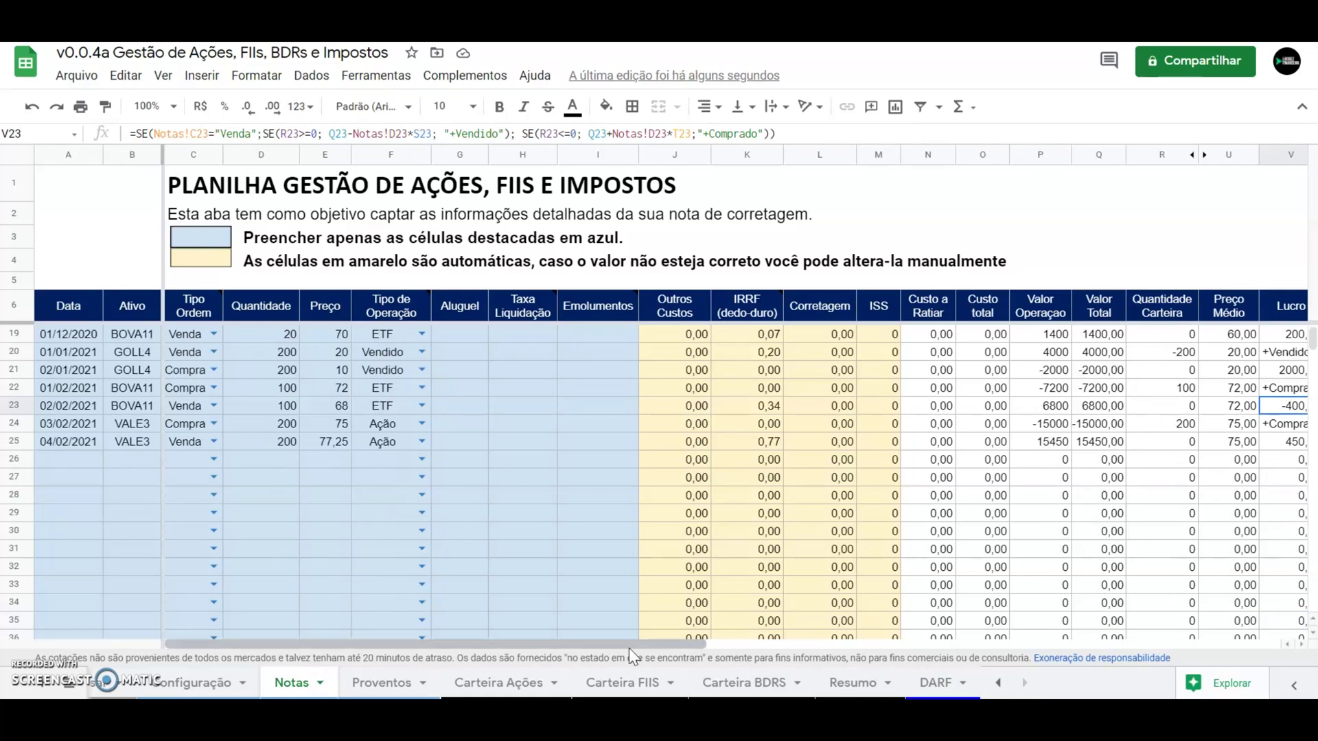
Compare the profit of the VALE3 sale of 04/02/2021 with that of the BOVA11 sale of 02/02/2021.
{"action": "left_click_drag", "start_coordinate": [628, 648], "coordinate": [705, 648]}
{"action": "left_click", "coordinate": [1163, 444]}
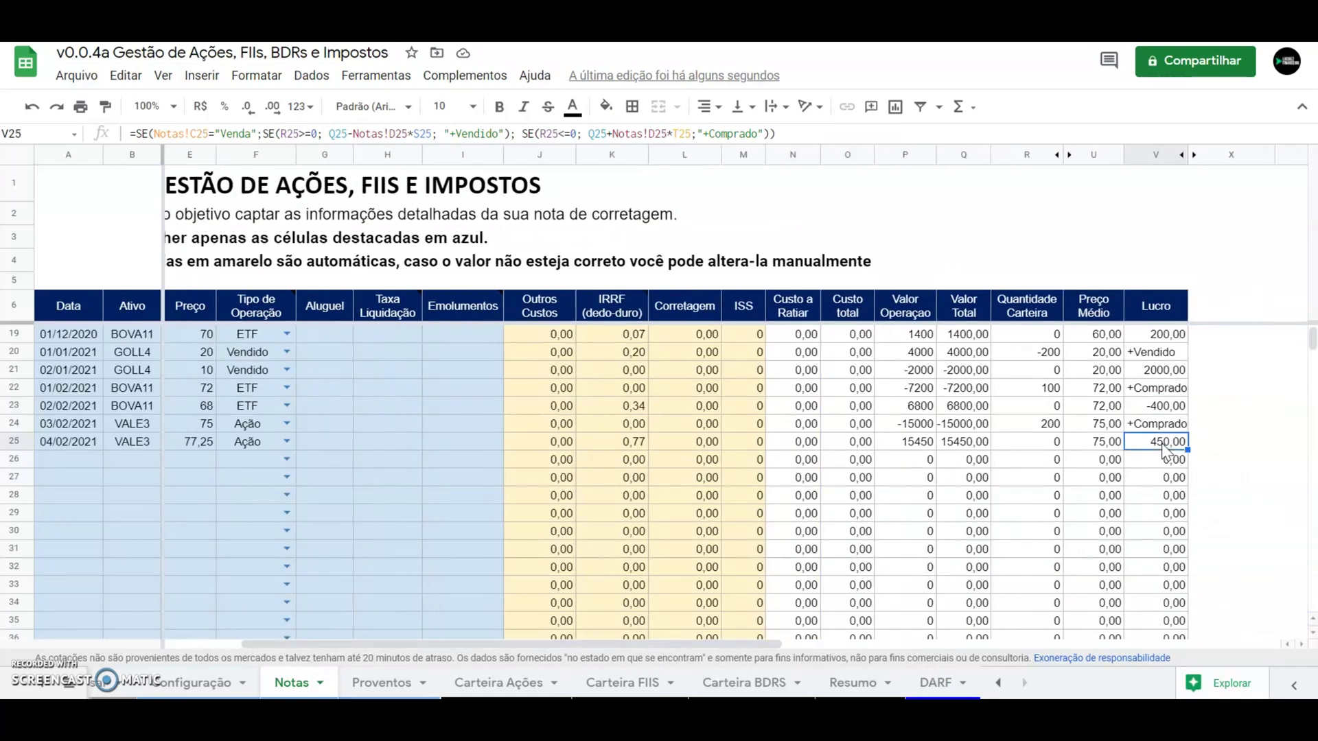
{"action": "left_click", "coordinate": [1168, 409]}
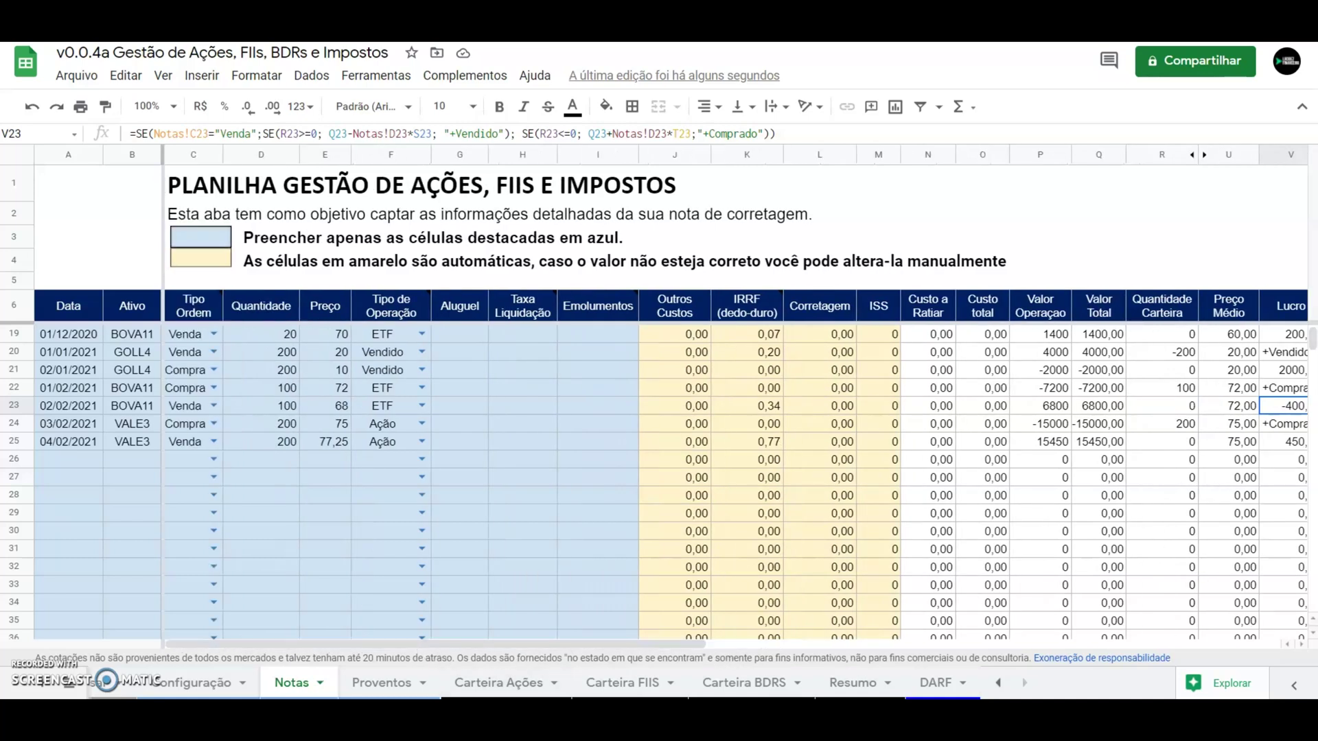
Check the 02/2021 stock result, sales total and accumulated loss formulas for swing trade in the DARF sheet.
{"action": "left_click", "coordinate": [920, 693]}
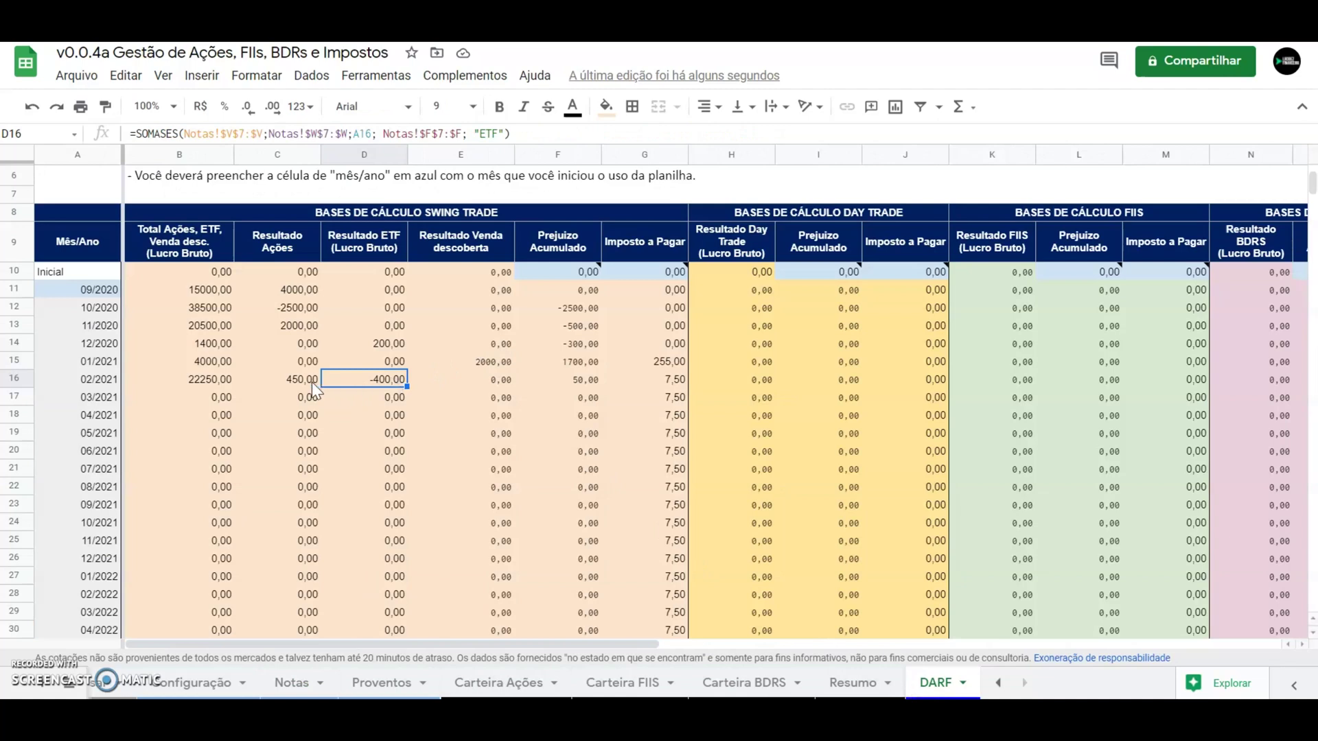
{"action": "left_click", "coordinate": [295, 382]}
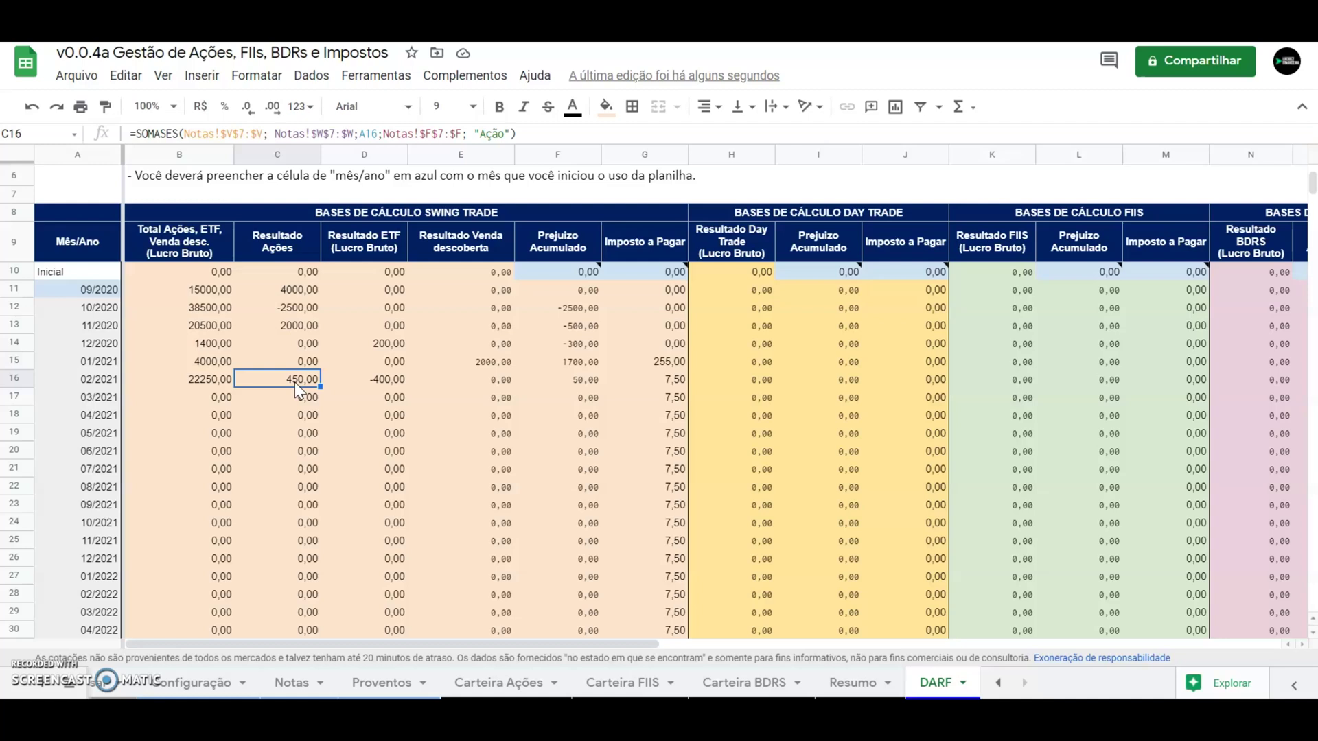
{"action": "left_click", "coordinate": [225, 384]}
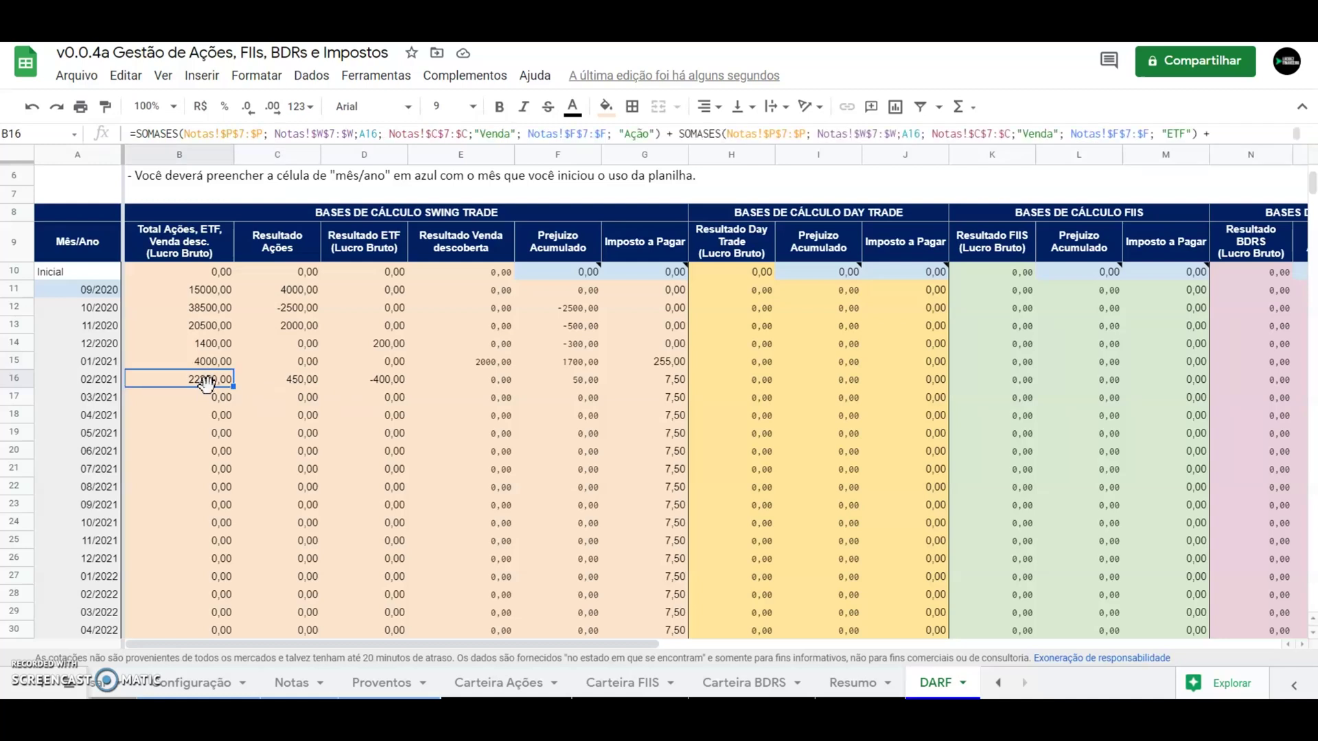
{"action": "left_click", "coordinate": [592, 381]}
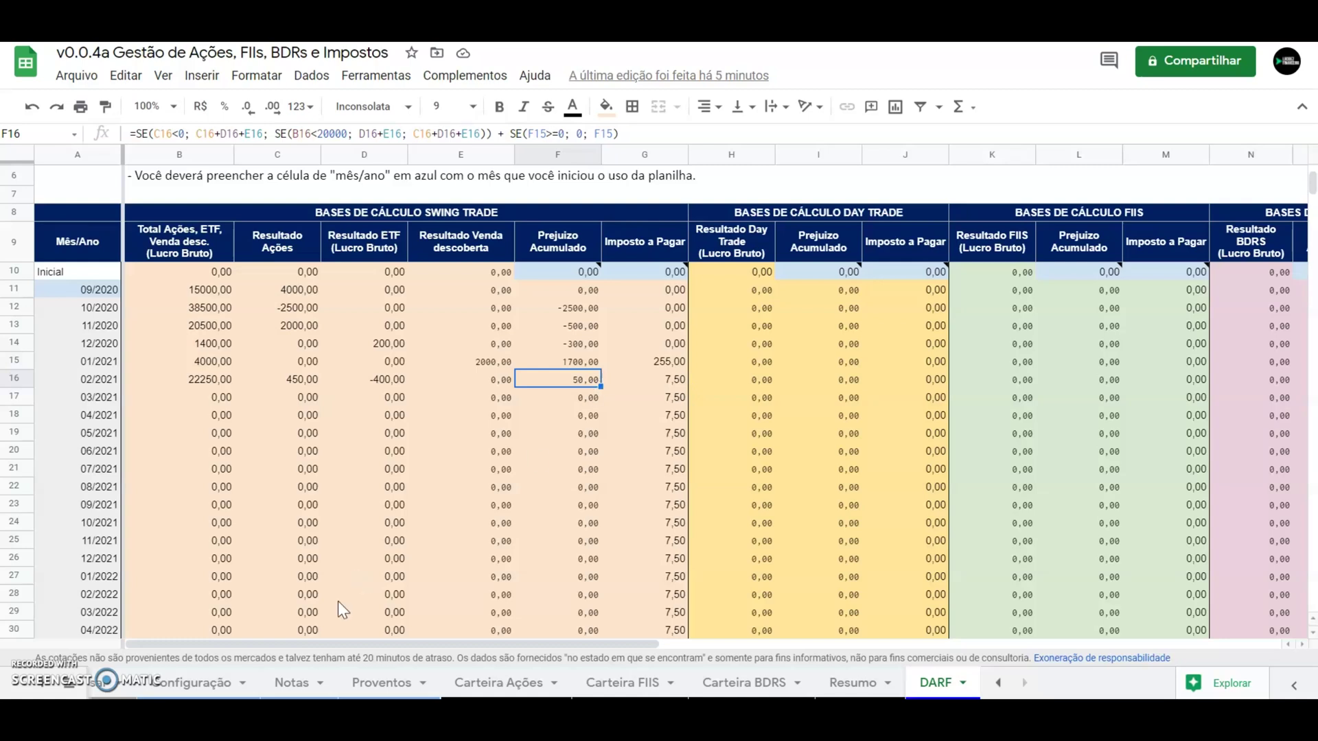
Check the operation types in the Notas sheet and sum the Valor Total of the two February 2021 sales.
{"action": "left_click", "coordinate": [307, 690]}
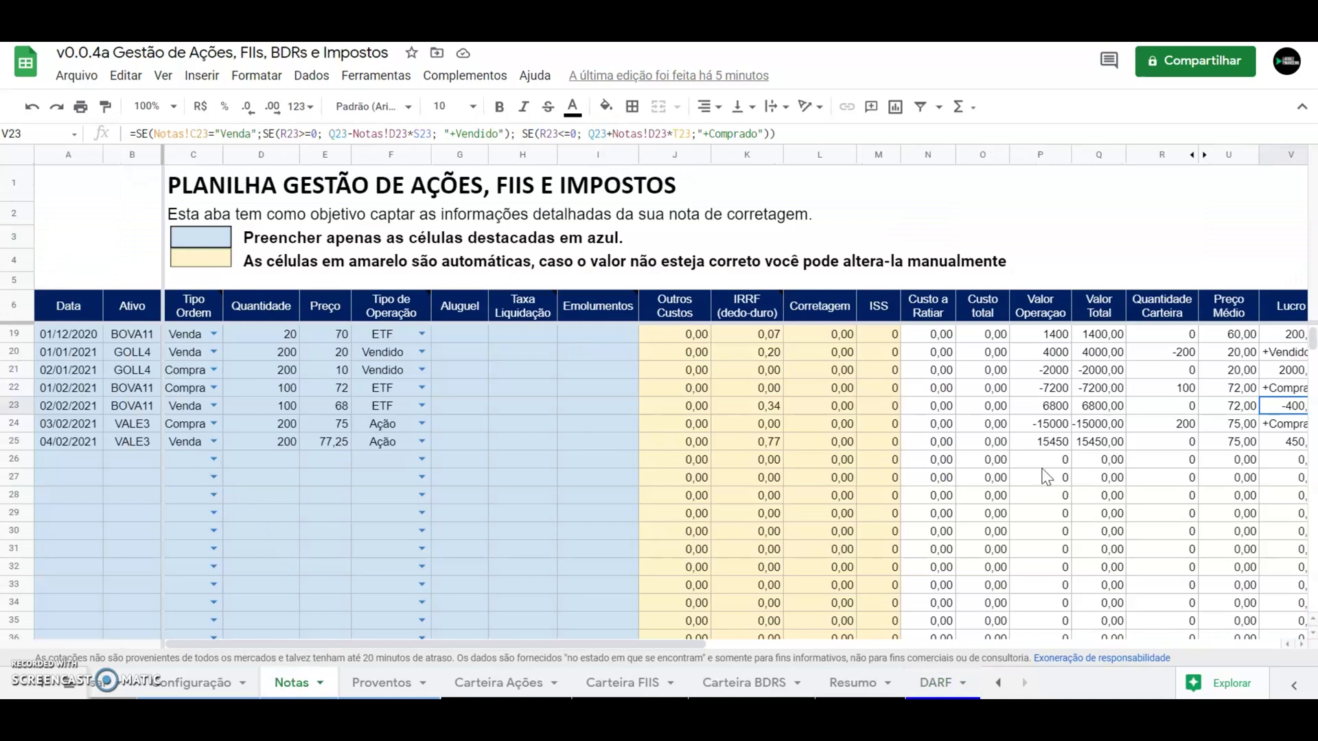
{"action": "left_click", "coordinate": [1107, 445]}
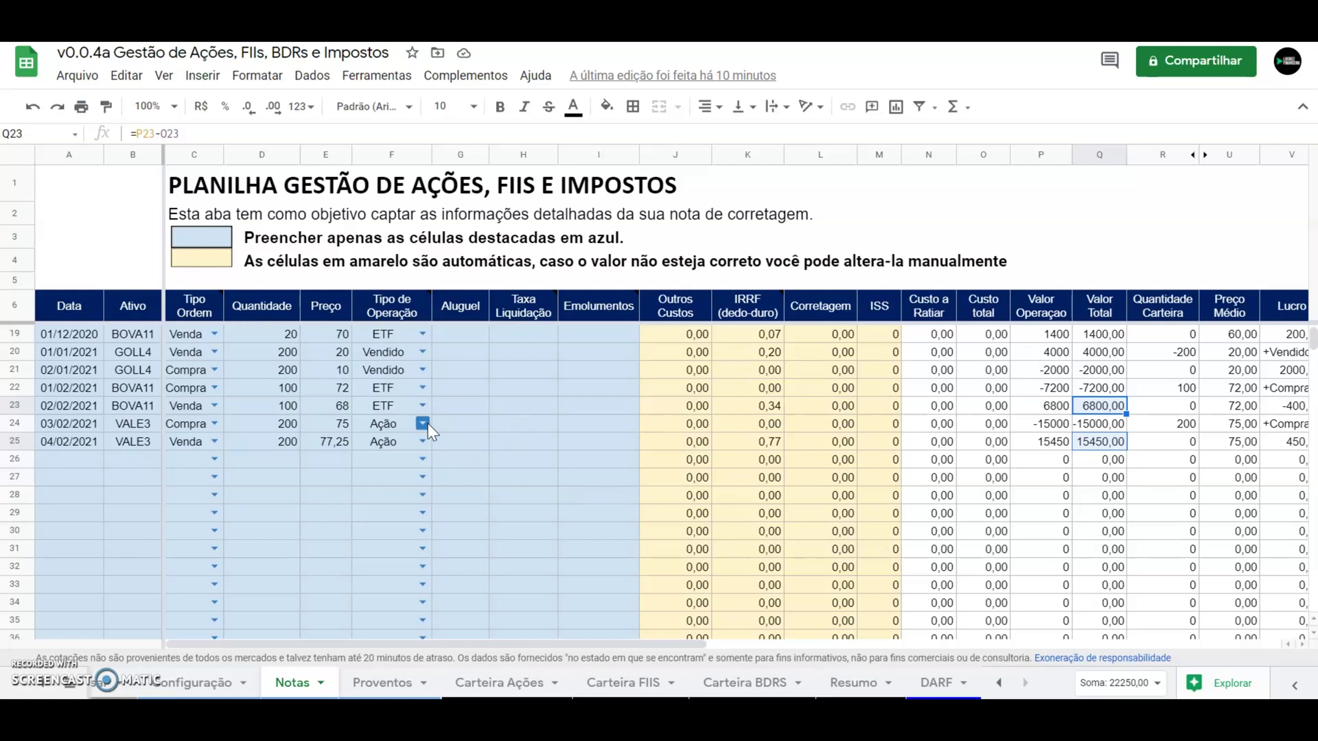
{"action": "left_click", "coordinate": [399, 425]}
{"action": "left_click", "coordinate": [380, 390]}
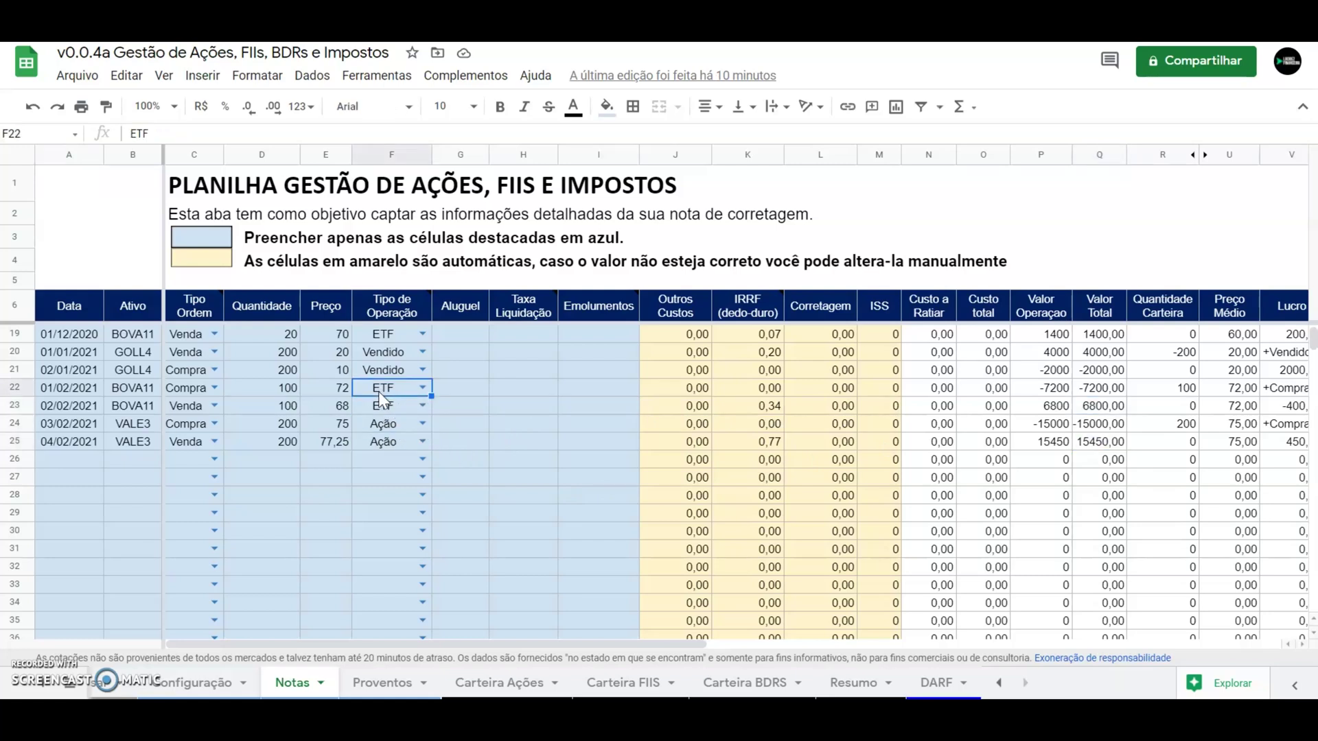
{"action": "left_click", "coordinate": [395, 355]}
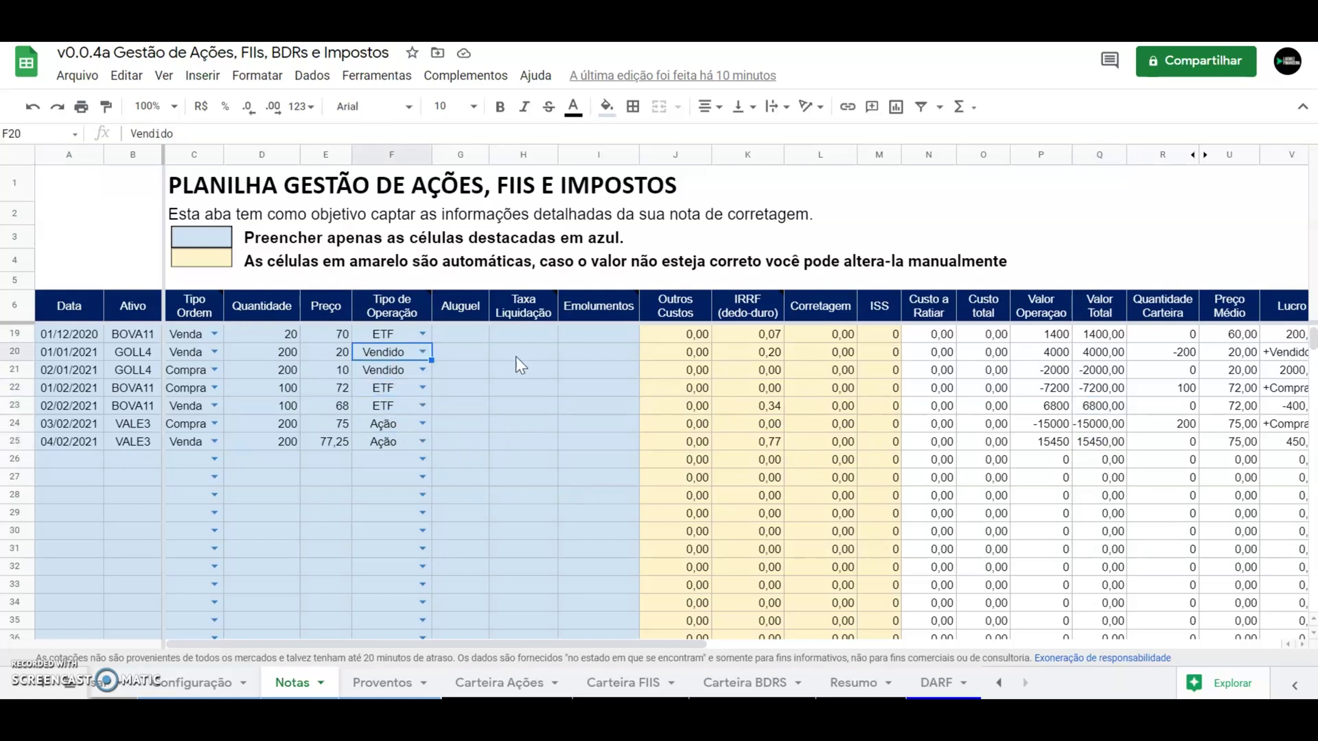
{"action": "left_click", "coordinate": [1108, 445]}
{"action": "left_click", "coordinate": [1117, 413], "text": "ctrl"}
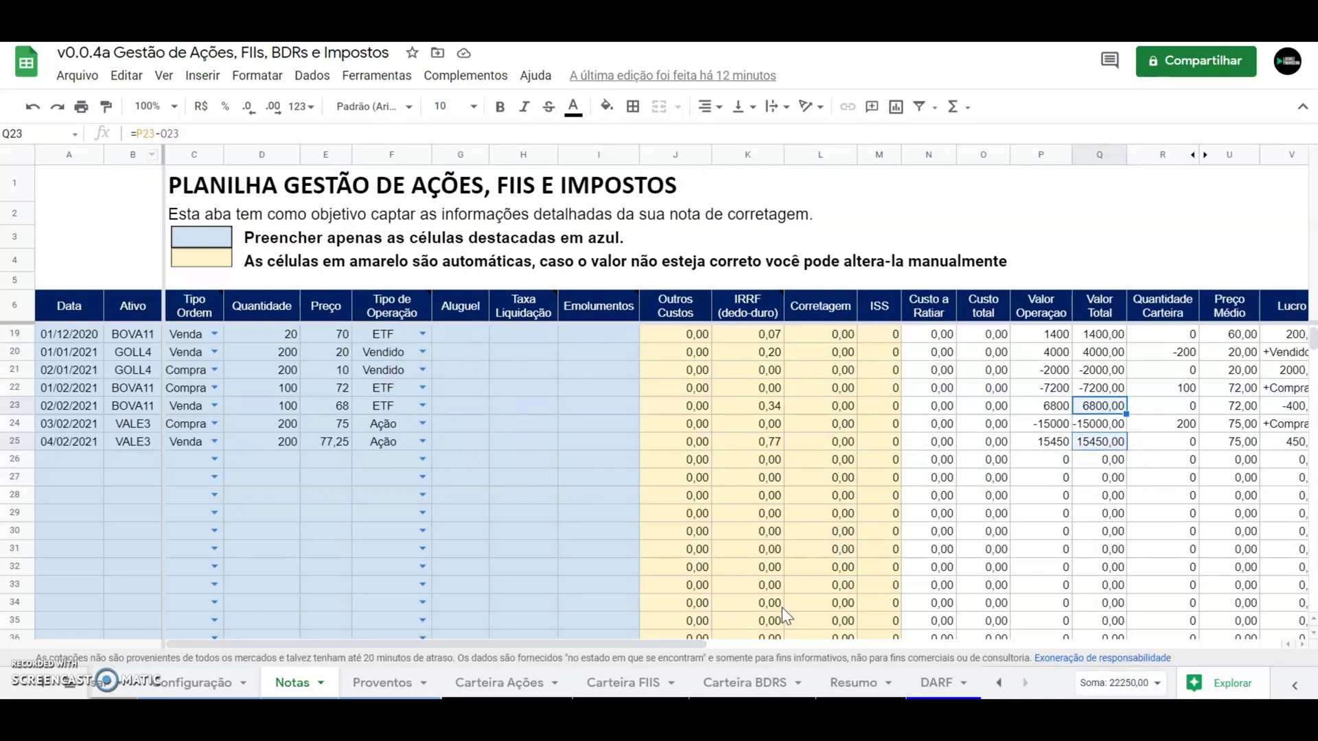
Examine the 02/2021 swing trade Prejuizo Acumulado and Imposto a Pagar formulas in the DARF sheet, including the tax in the following months.
{"action": "left_click", "coordinate": [930, 683]}
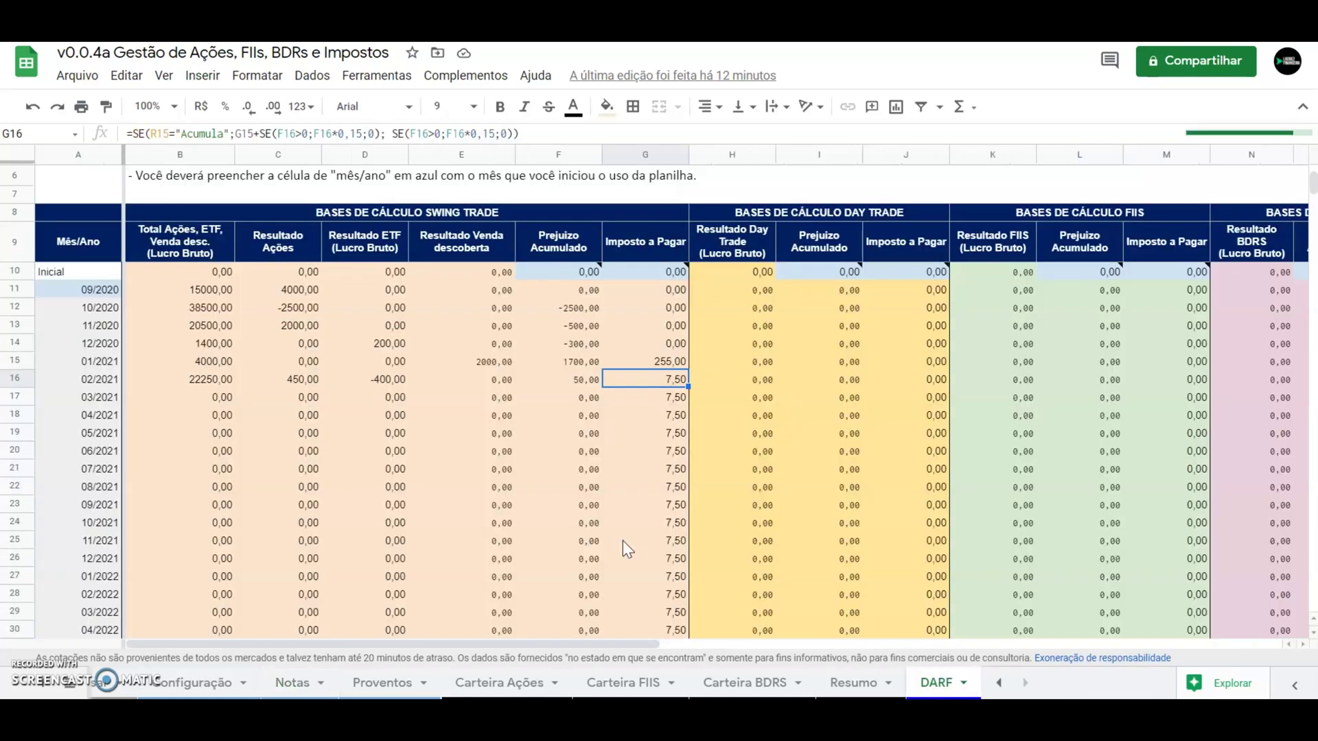
{"action": "left_click", "coordinate": [592, 383]}
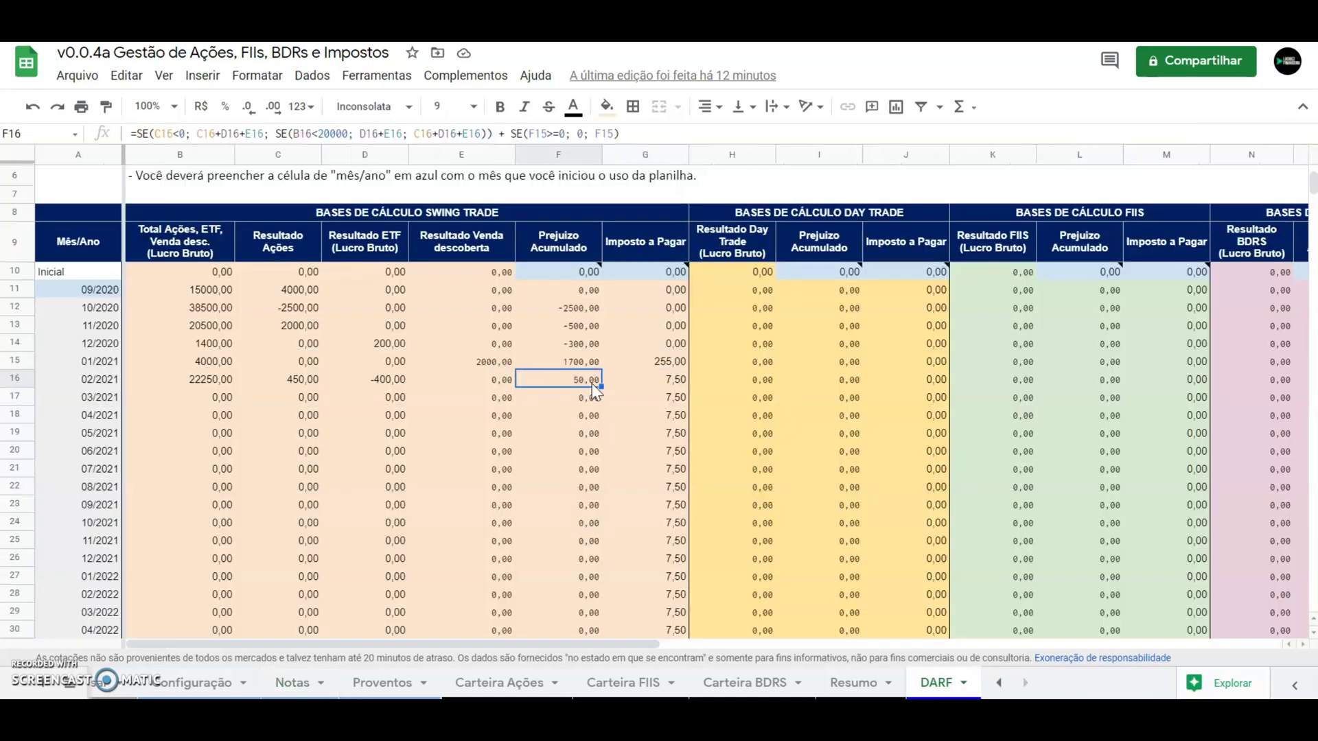
{"action": "left_click", "coordinate": [663, 390]}
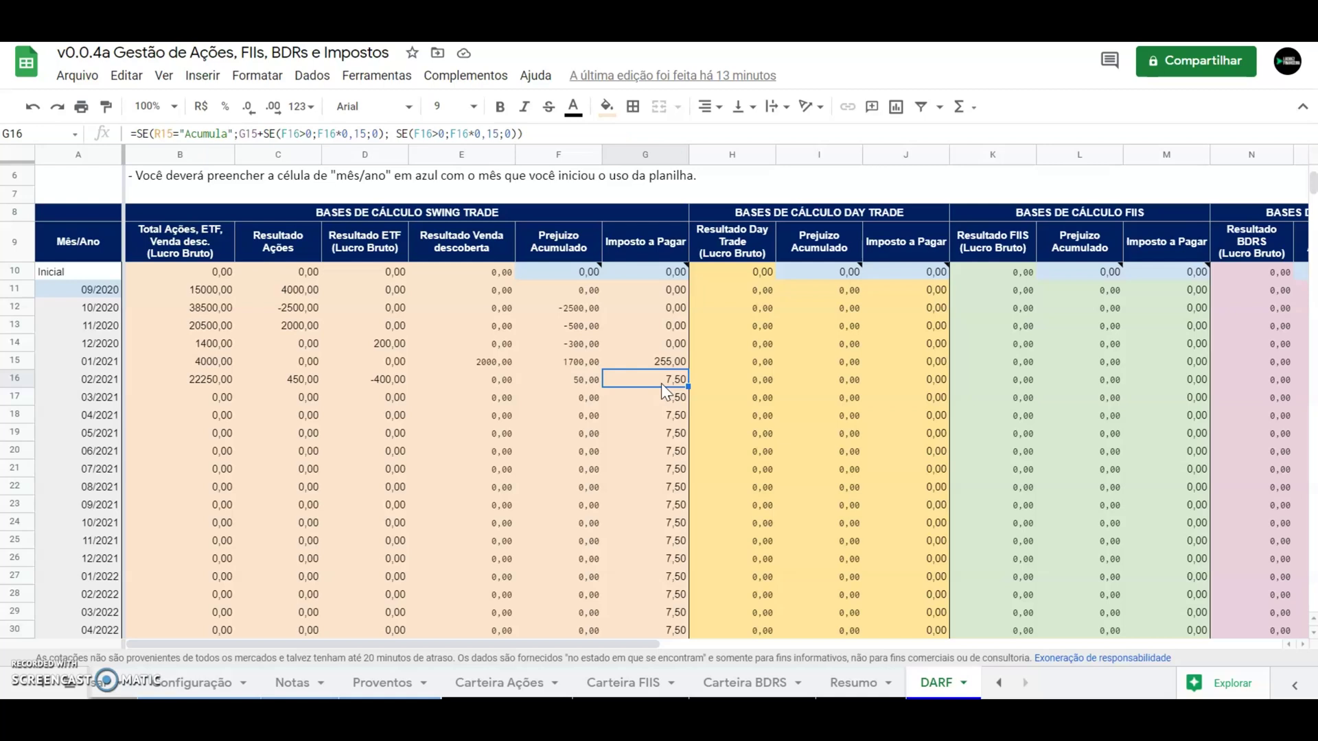
{"action": "key", "text": "Right"}
{"action": "key", "text": "Left"}
{"action": "key", "text": "Down"}
{"action": "key", "text": "Down"}
{"action": "key", "text": "Down"}
{"action": "key", "text": "Down"}
{"action": "key", "text": "Up"}
{"action": "key", "text": "Up"}
{"action": "key", "text": "Up"}
{"action": "key", "text": "Up"}
Follow the 02/2021 row across to examine the DARF's Valor a pagar, Pagar status and Pago amount.
{"action": "key", "text": "Right"}
{"action": "key", "text": "Right"}
{"action": "key", "text": "Right"}
{"action": "key", "text": "Right"}
{"action": "key", "text": "Right"}
{"action": "key", "text": "Right"}
{"action": "key", "text": "Right"}
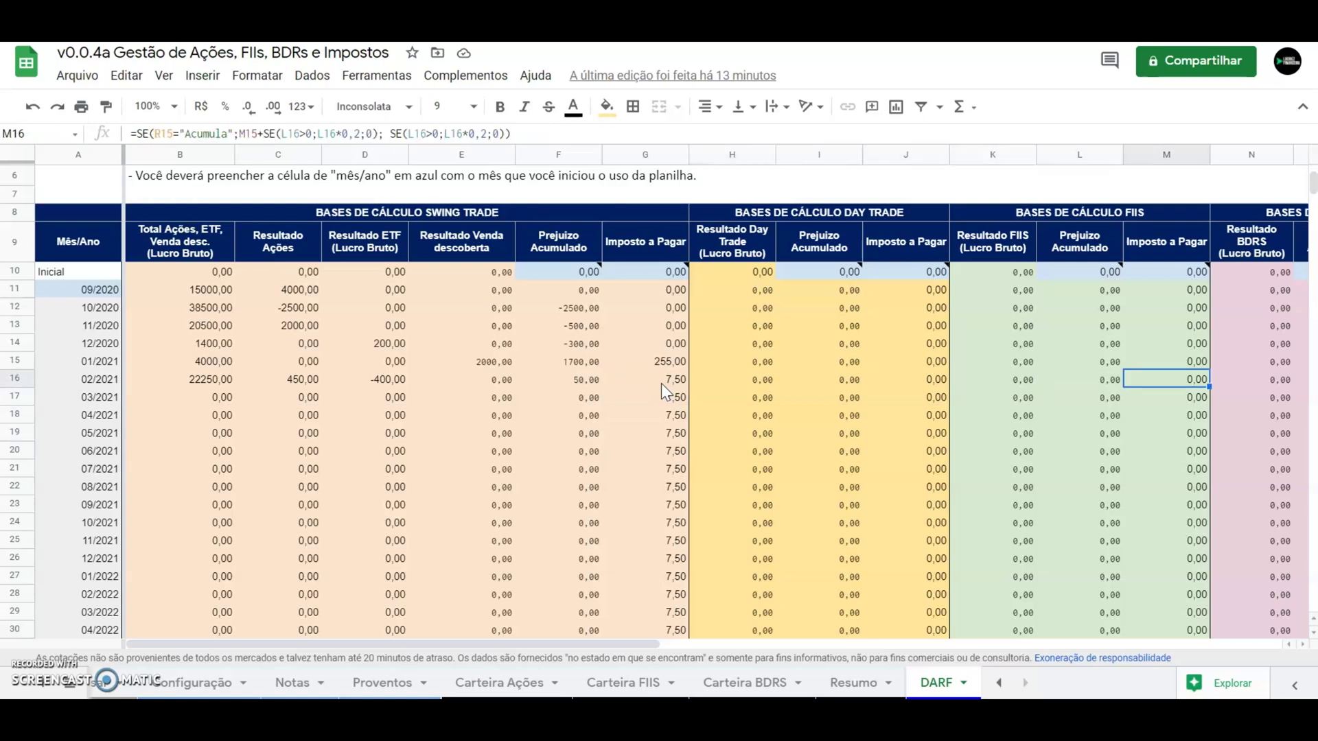
{"action": "key", "text": "Right"}
{"action": "key", "text": "Right"}
{"action": "key", "text": "Right"}
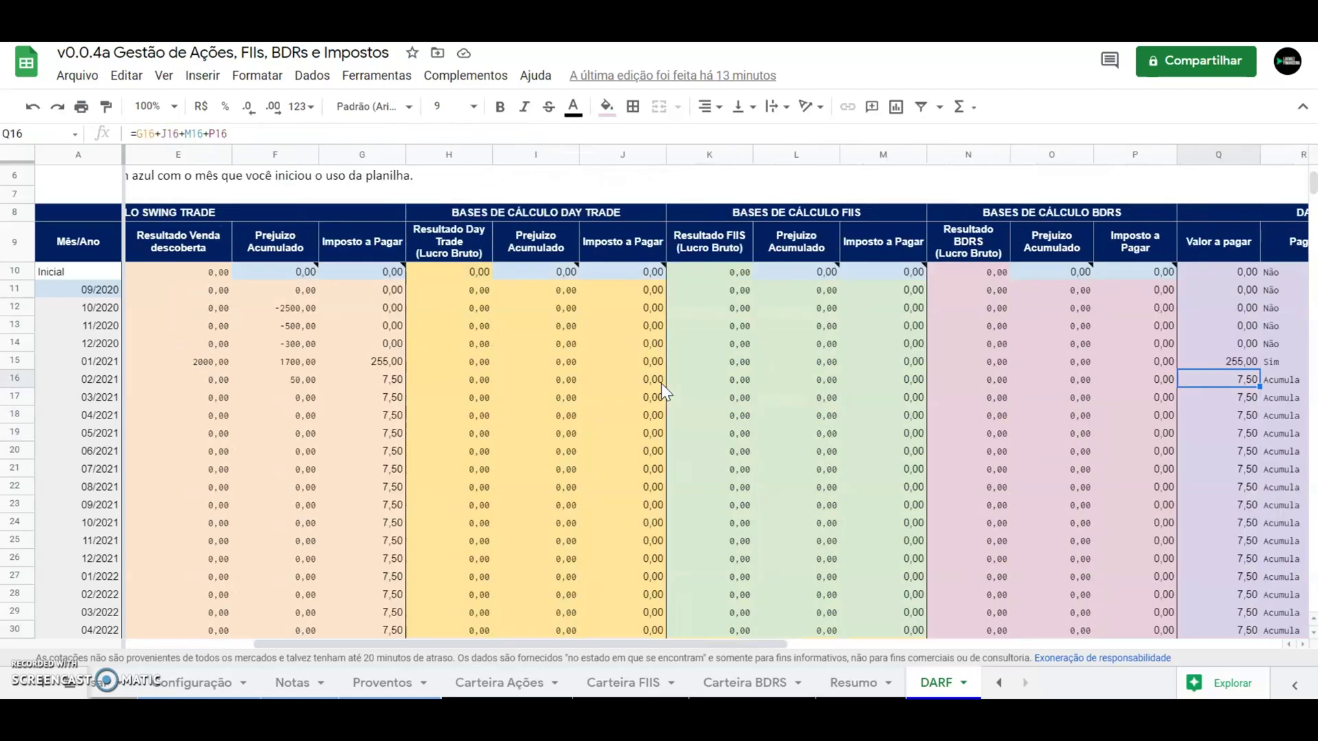
{"action": "key", "text": "Right"}
{"action": "key", "text": "Right"}
{"action": "key", "text": "Left"}
{"action": "key", "text": "Left"}
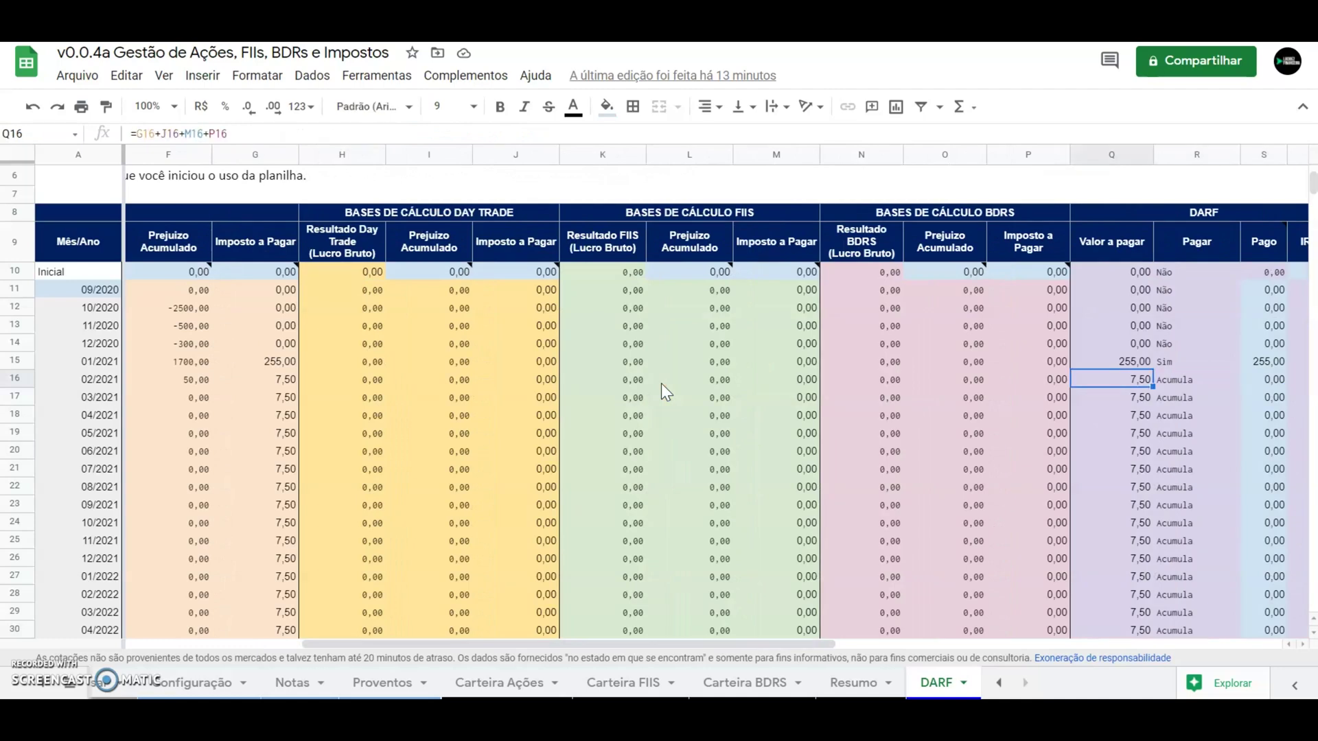
{"action": "key", "text": "Right"}
Go back along the 02/2021 row to the swing trade sales total and on to the 03/2021 total.
{"action": "key", "text": "Left"}
{"action": "key", "text": "Left"}
{"action": "key", "text": "Left"}
{"action": "key", "text": "Left"}
{"action": "key", "text": "Left"}
{"action": "key", "text": "Left"}
{"action": "key", "text": "Left"}
{"action": "key", "text": "Left"}
{"action": "key", "text": "Left"}
{"action": "key", "text": "Left"}
{"action": "key", "text": "Left"}
{"action": "key", "text": "Left"}
{"action": "key", "text": "Left"}
{"action": "key", "text": "Left"}
{"action": "key", "text": "Left"}
{"action": "key", "text": "Left"}
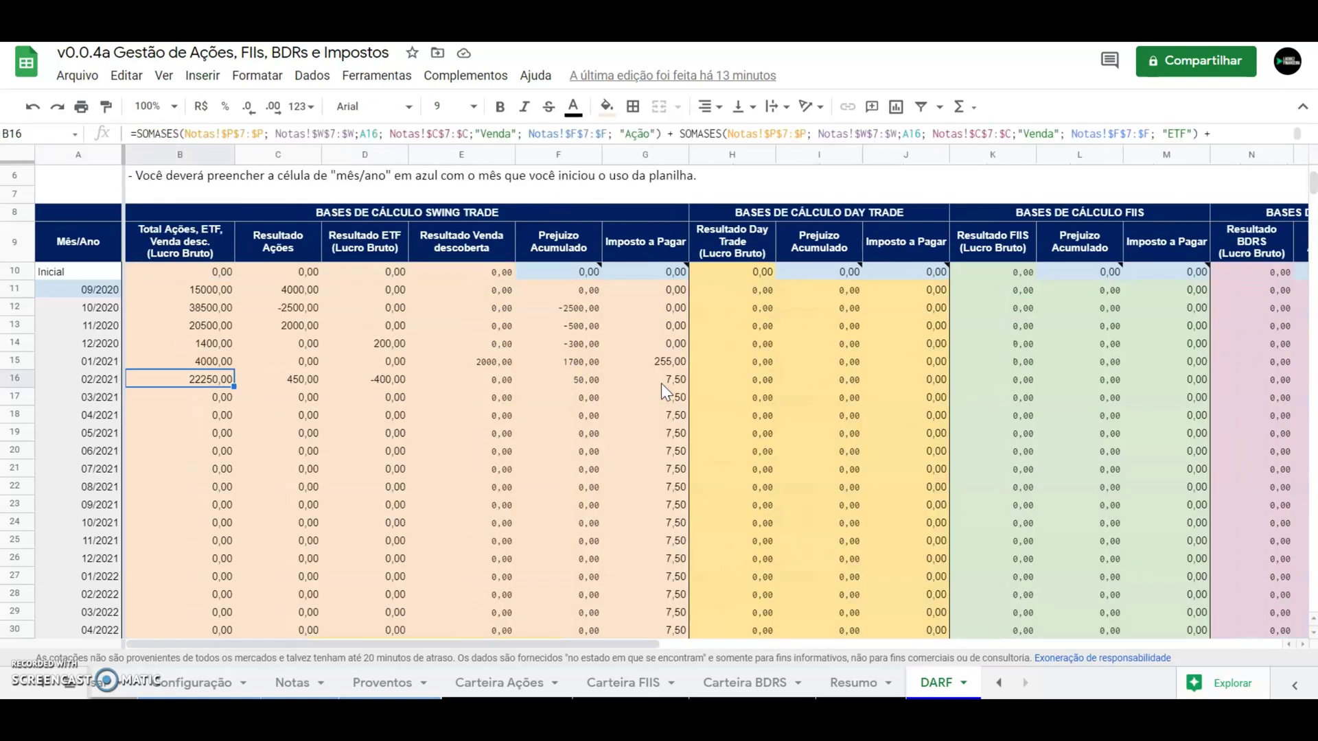
{"action": "key", "text": "Down"}
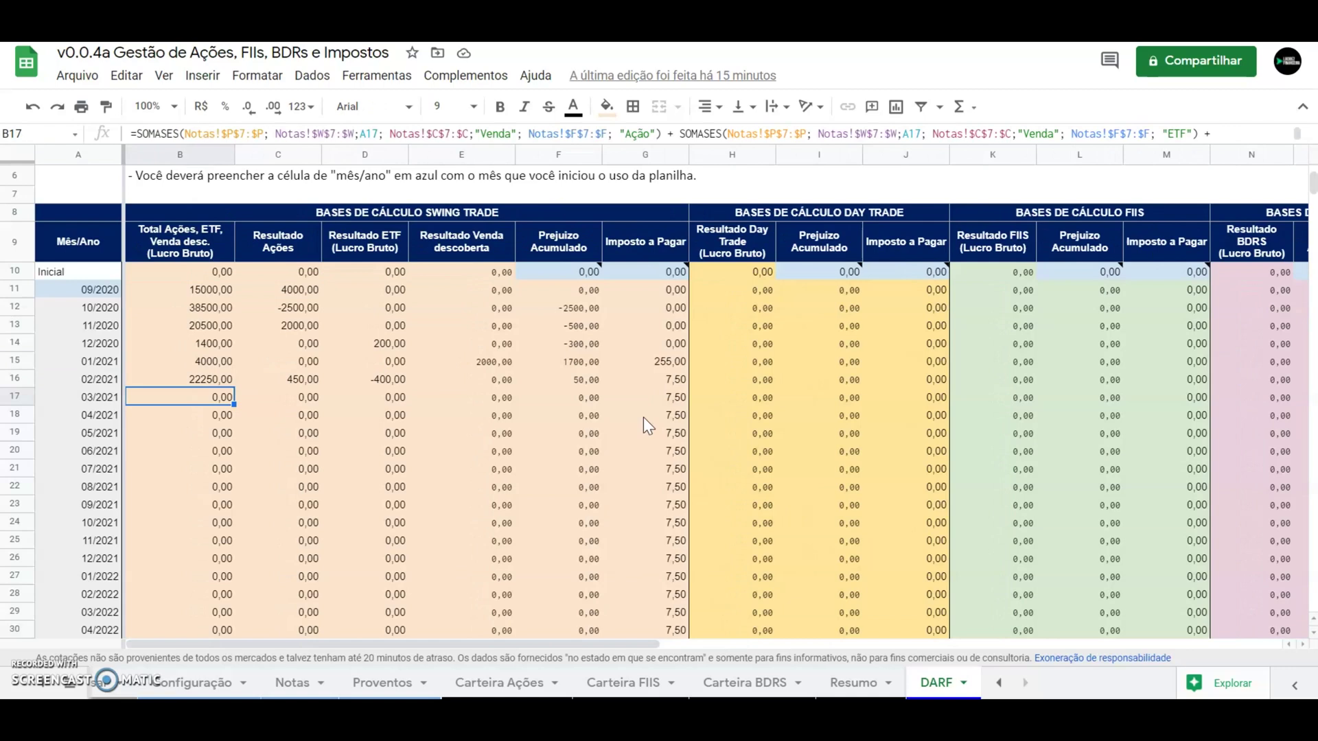
Examine the PETR3 sale of 02/03/2021 in the Notas sheet, covering its total value, portfolio quantity, average price and sale price.
{"action": "left_click", "coordinate": [300, 683]}
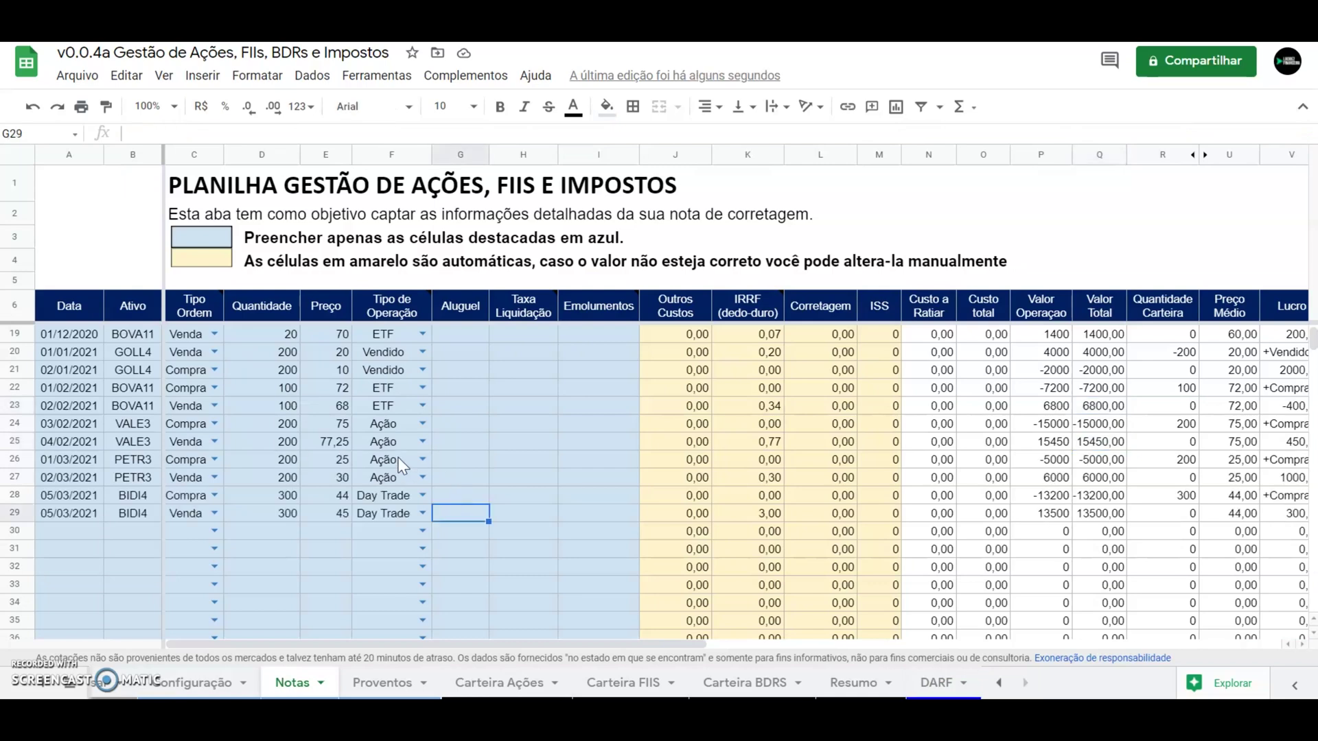
{"action": "left_click", "coordinate": [398, 457]}
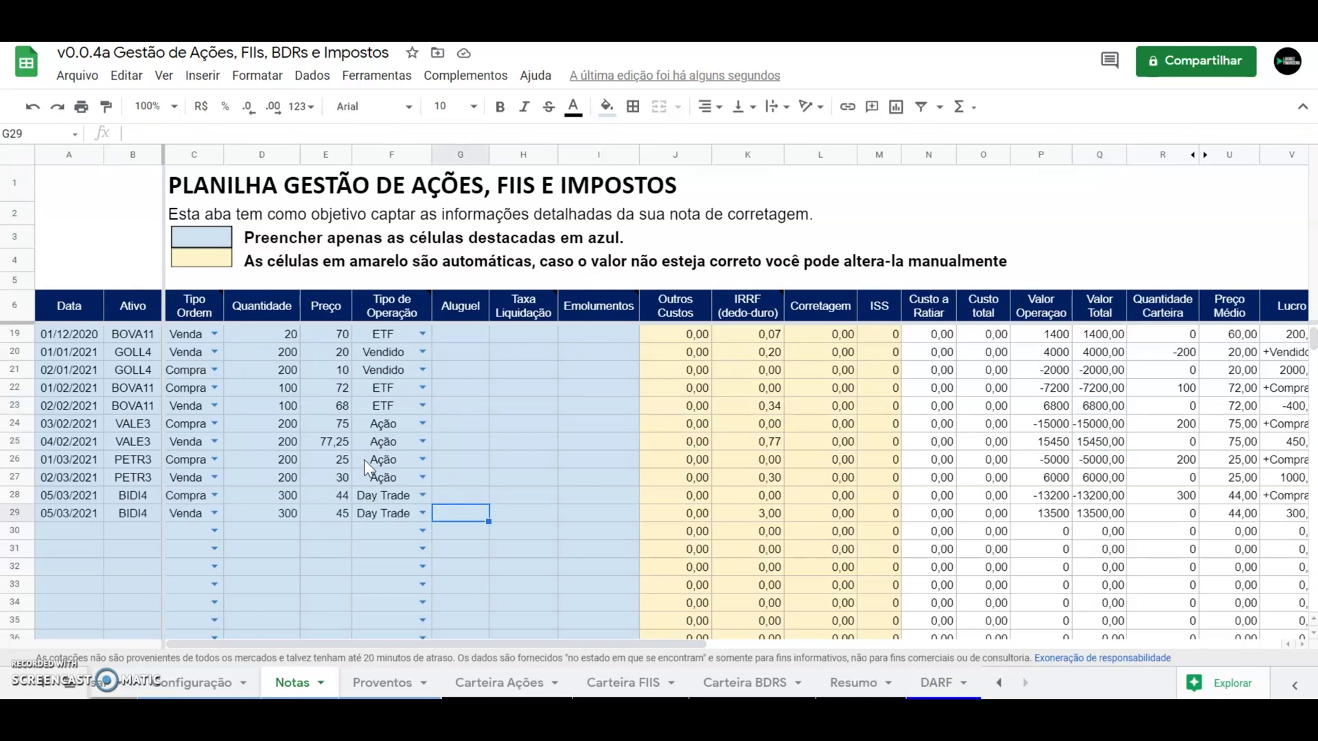
{"action": "left_click", "coordinate": [1099, 476]}
{"action": "key", "text": "Right"}
{"action": "key", "text": "Right"}
{"action": "key", "text": "Right"}
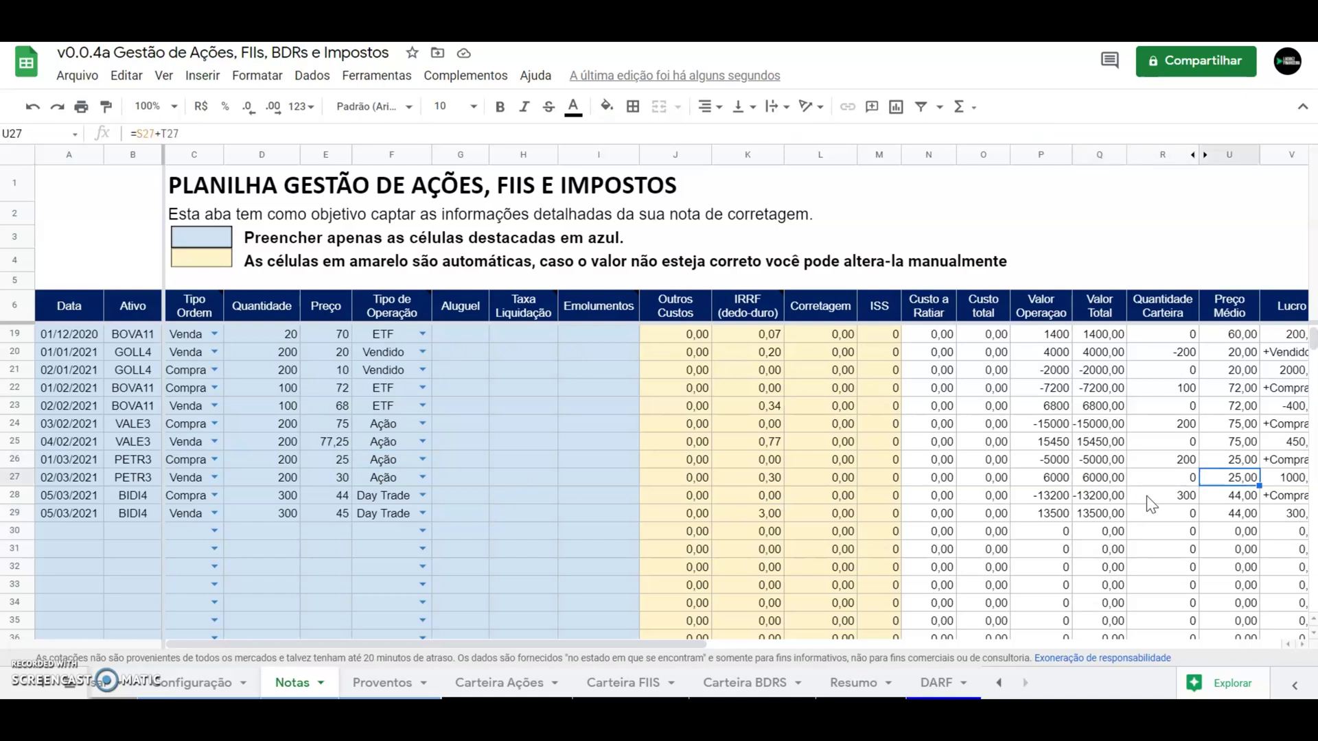
{"action": "key", "text": "Left"}
{"action": "key", "text": "Left"}
{"action": "key", "text": "Left"}
{"action": "key", "text": "Left"}
{"action": "key", "text": "Left"}
{"action": "key", "text": "Left"}
{"action": "key", "text": "Left"}
{"action": "key", "text": "Left"}
{"action": "key", "text": "Left"}
{"action": "key", "text": "Left"}
{"action": "key", "text": "Left"}
{"action": "key", "text": "Left"}
{"action": "key", "text": "Left"}
{"action": "key", "text": "Left"}
{"action": "key", "text": "Left"}
{"action": "key", "text": "Left"}
{"action": "key", "text": "Left"}
{"action": "key", "text": "Left"}
{"action": "key", "text": "Left"}
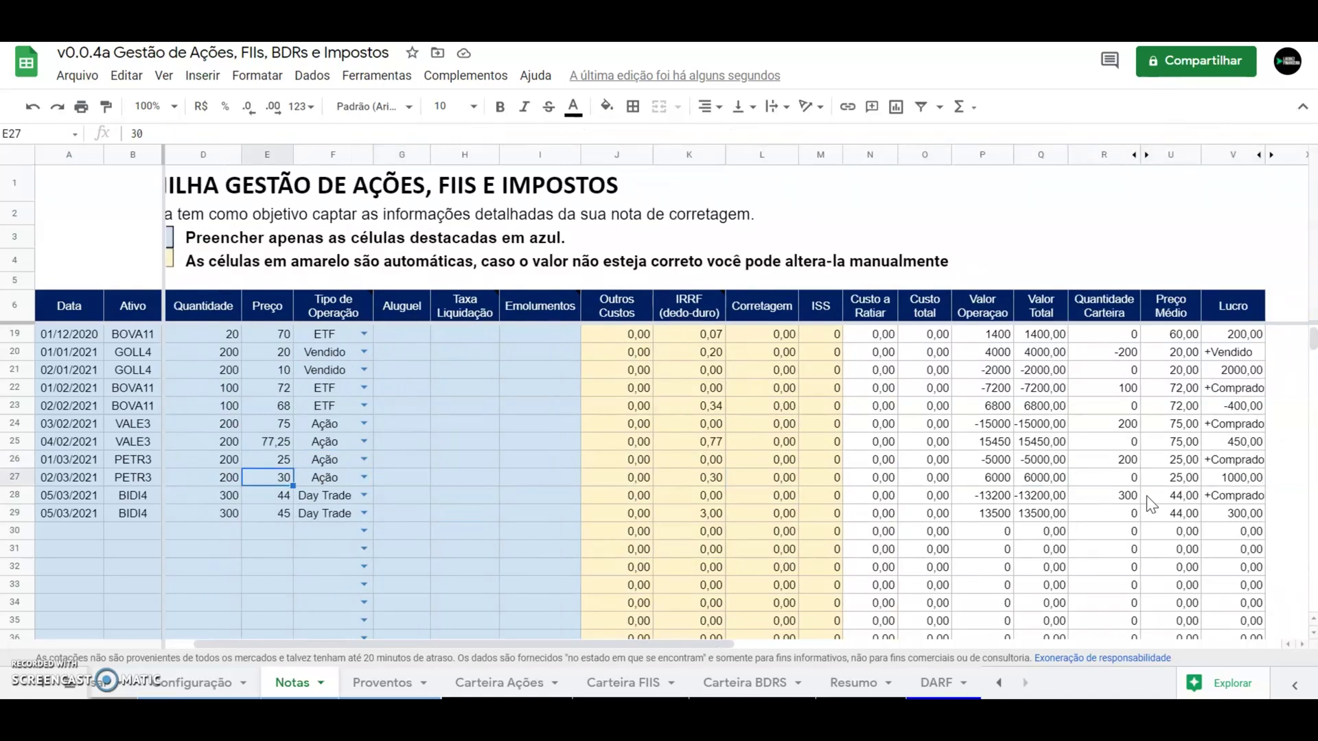
{"action": "key", "text": "Right"}
{"action": "key", "text": "Right"}
{"action": "key", "text": "Right"}
Examine the date, order type, operation type and purchase price of the BIDI4 day trade entries of 05/03/2021.
{"action": "key", "text": "Down"}
{"action": "key", "text": "Left"}
{"action": "key", "text": "Left"}
{"action": "key", "text": "Left"}
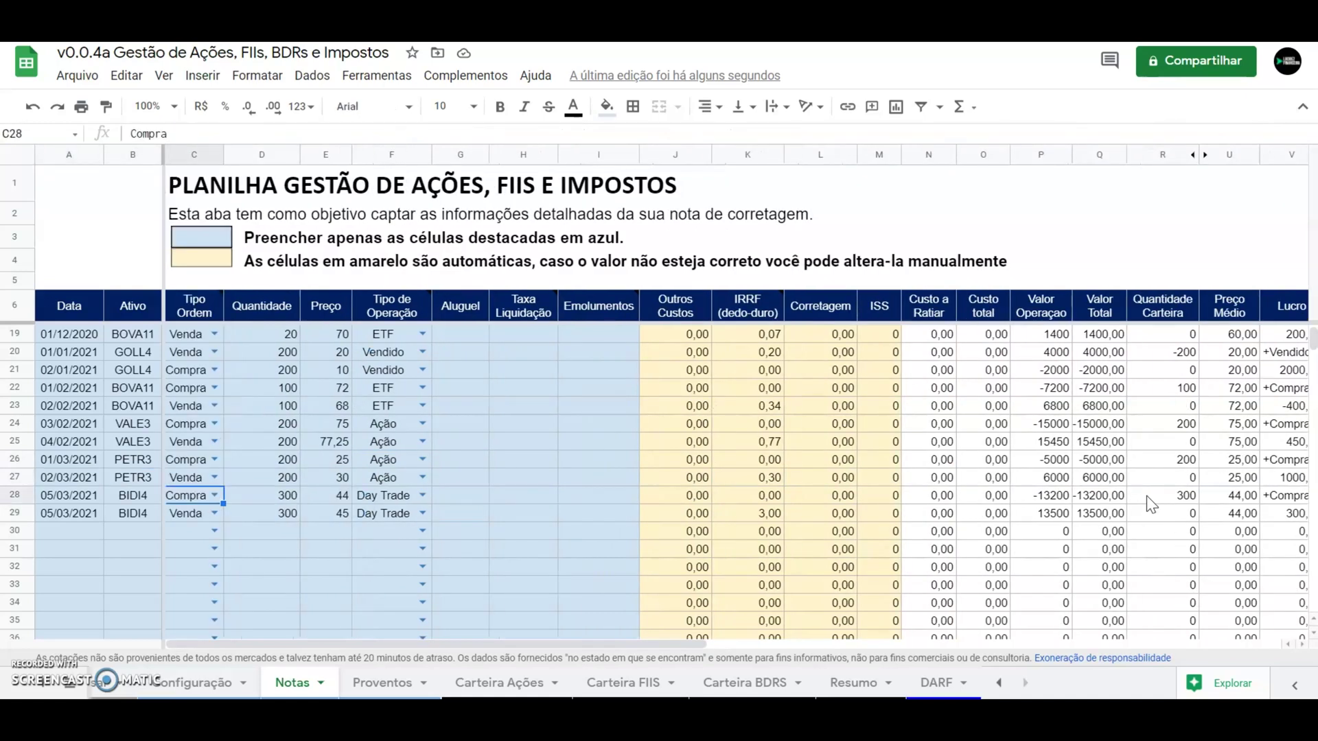
{"action": "key", "text": "Down"}
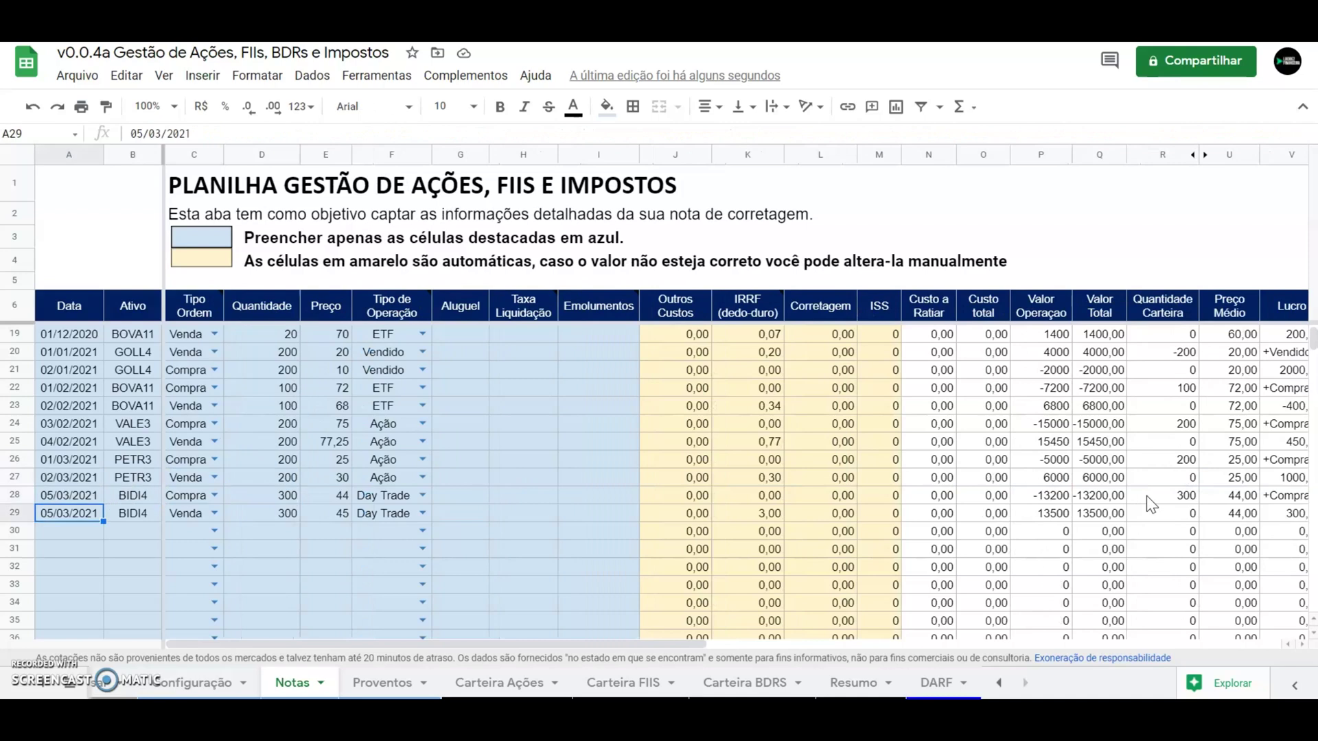
{"action": "key", "text": "Right"}
{"action": "key", "text": "Right"}
{"action": "key", "text": "Right"}
{"action": "key", "text": "Right"}
{"action": "key", "text": "Right"}
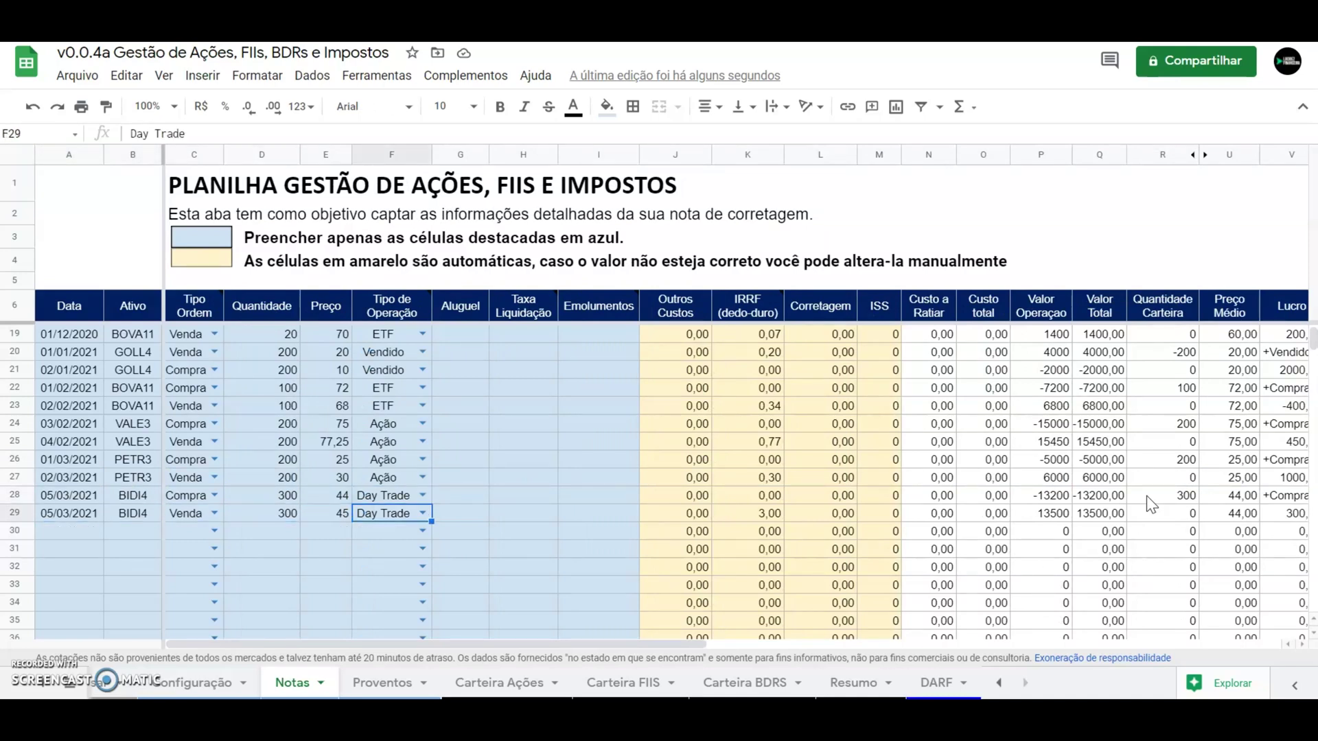
{"action": "key", "text": "Left"}
{"action": "key", "text": "Up"}
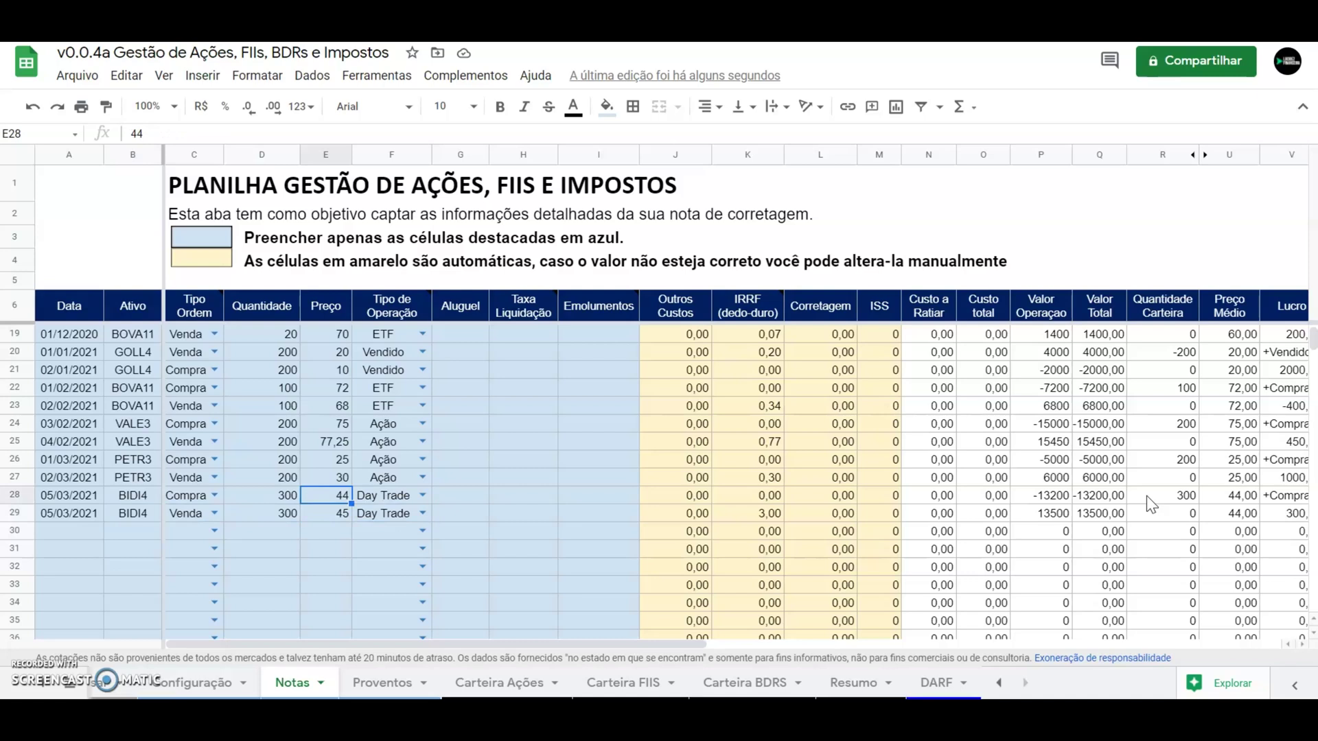
Follow the BIDI4 day trade sale of 05/03/2021 from its sale price to its profit formula.
{"action": "key", "text": "Down"}
{"action": "key", "text": "Right"}
{"action": "key", "text": "Right"}
{"action": "key", "text": "Right"}
{"action": "key", "text": "Right"}
{"action": "key", "text": "Right"}
{"action": "key", "text": "Right"}
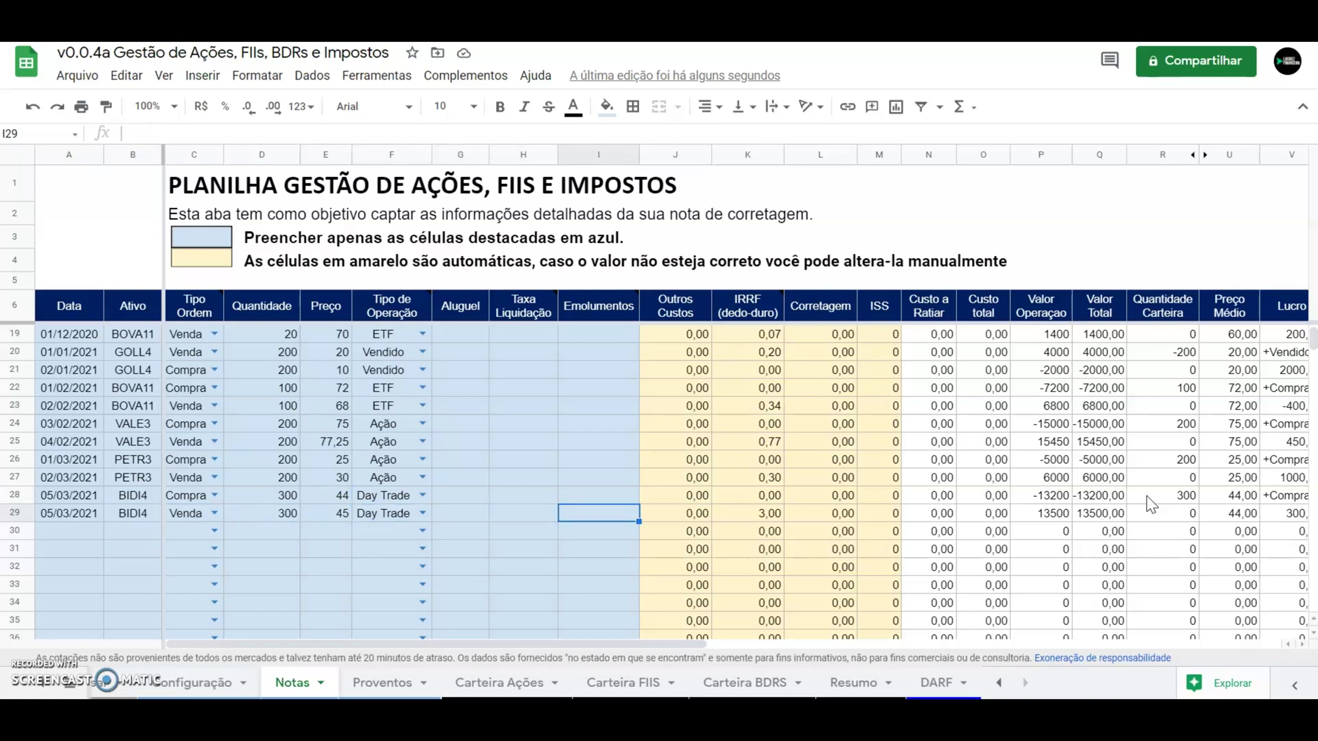
{"action": "key", "text": "Left"}
{"action": "key", "text": "Left"}
{"action": "key", "text": "Left"}
{"action": "key", "text": "Left"}
{"action": "key", "text": "Left"}
{"action": "key", "text": "Left"}
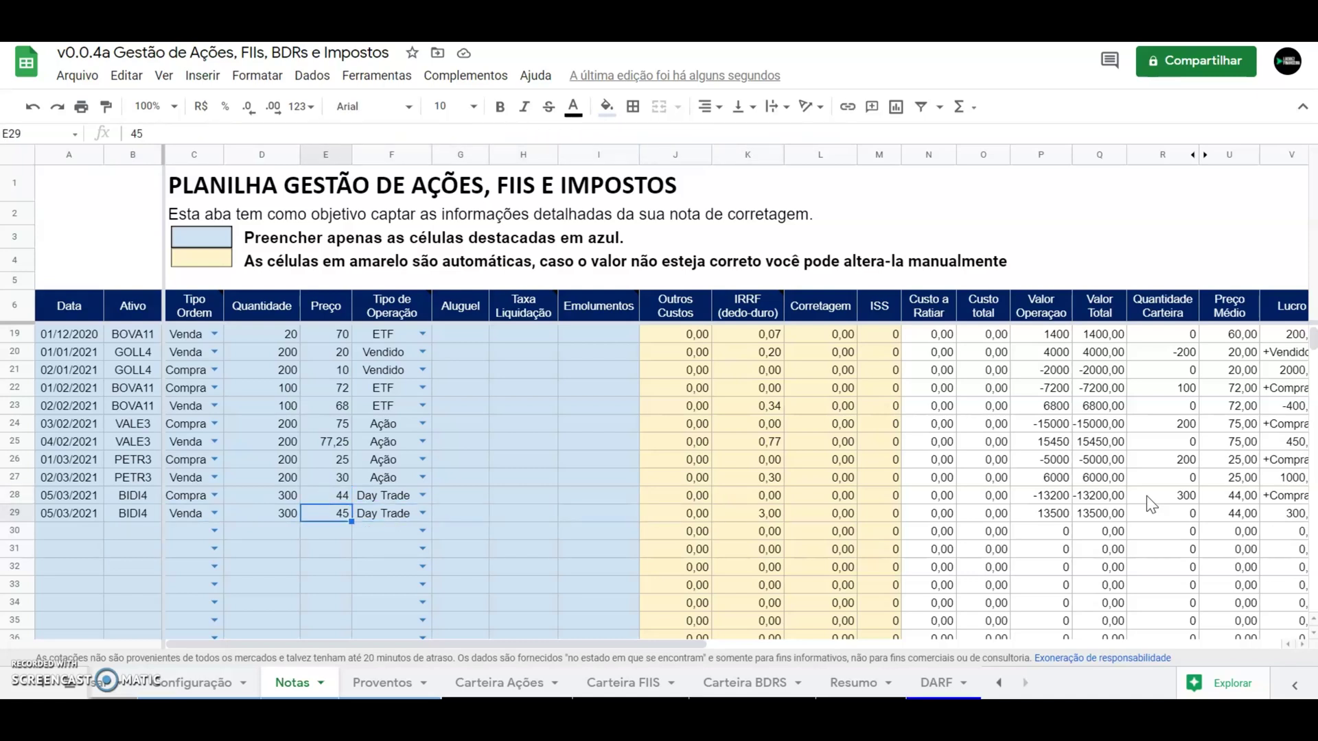
{"action": "key", "text": "Right"}
{"action": "key", "text": "Right"}
{"action": "key", "text": "Right"}
{"action": "key", "text": "Right"}
{"action": "key", "text": "Right"}
{"action": "key", "text": "Right"}
{"action": "key", "text": "Right"}
{"action": "key", "text": "Right"}
{"action": "key", "text": "Right"}
{"action": "key", "text": "Right"}
{"action": "key", "text": "Right"}
{"action": "key", "text": "Right"}
{"action": "key", "text": "Right"}
{"action": "key", "text": "Right"}
{"action": "key", "text": "Right"}
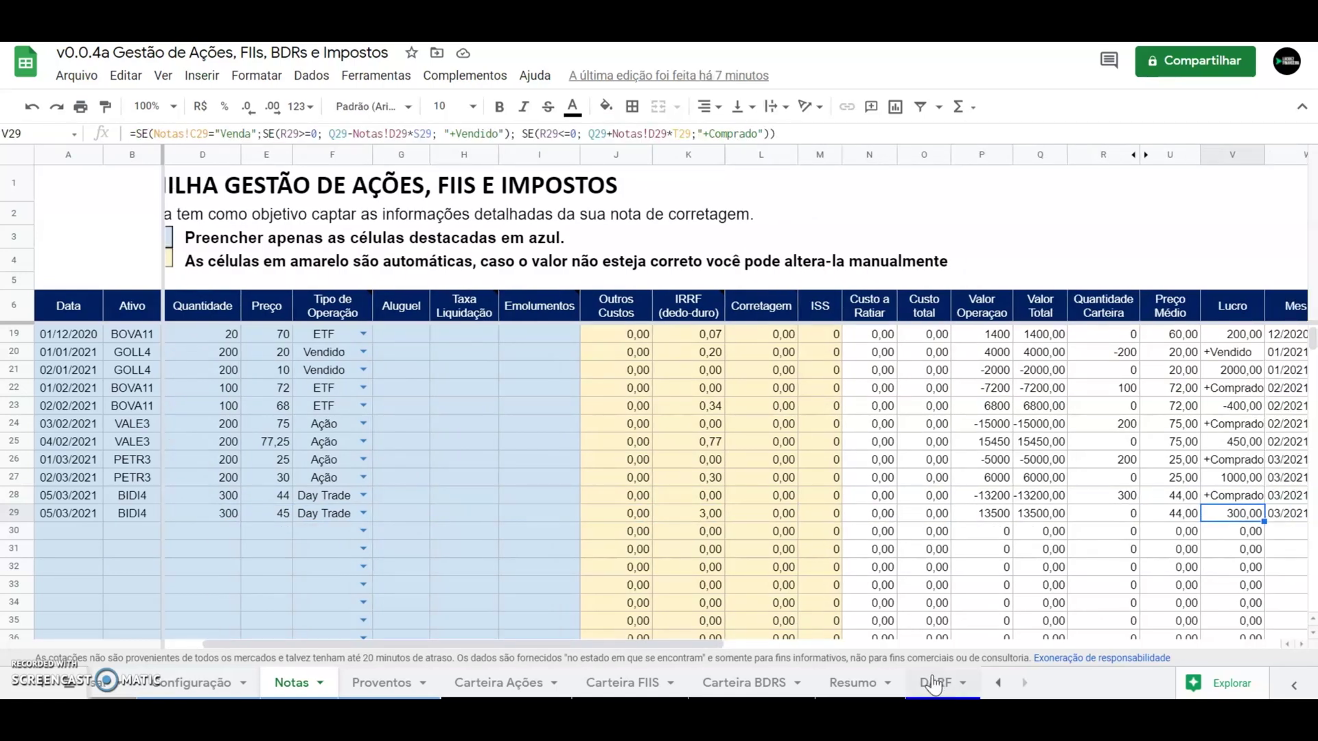
Check the 03/2021 swing trade sales total and the swing trade and day trade Imposto a Pagar in the DARF sheet.
{"action": "left_click", "coordinate": [928, 676]}
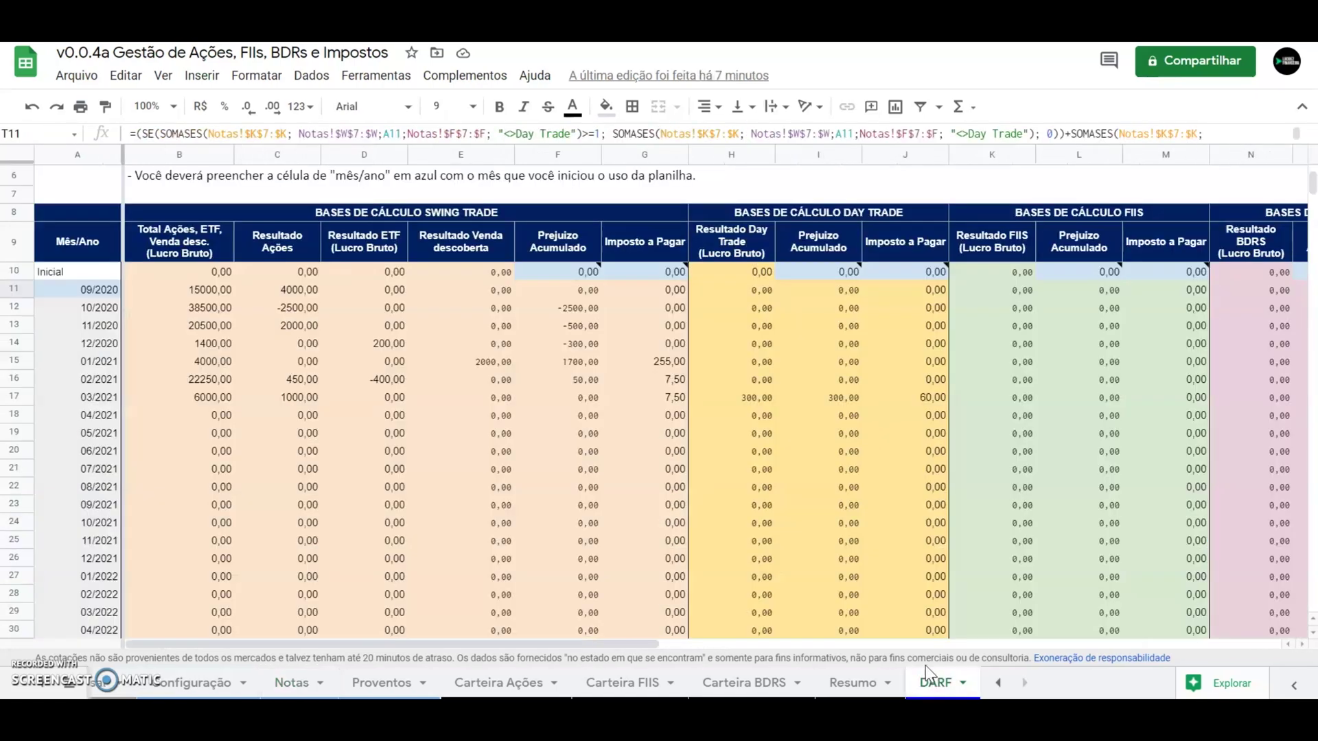
{"action": "left_click", "coordinate": [223, 402]}
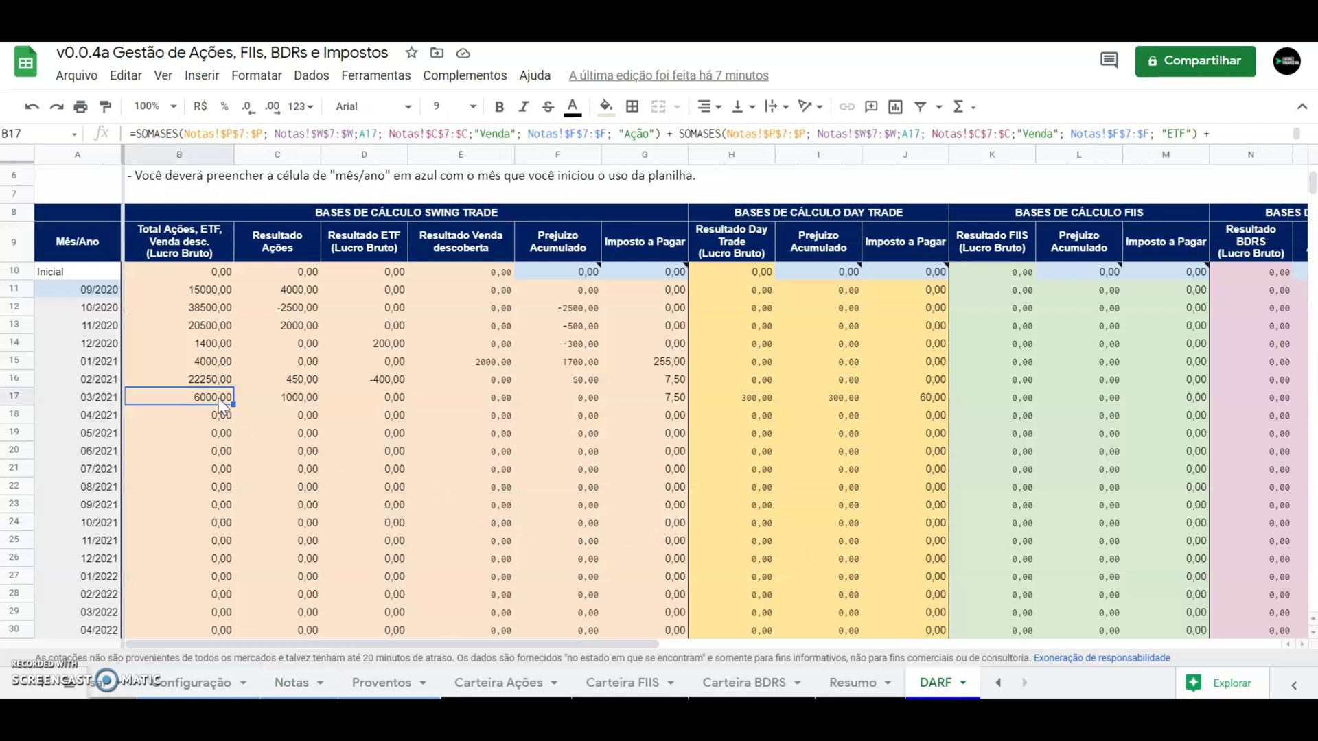
{"action": "left_click", "coordinate": [659, 397]}
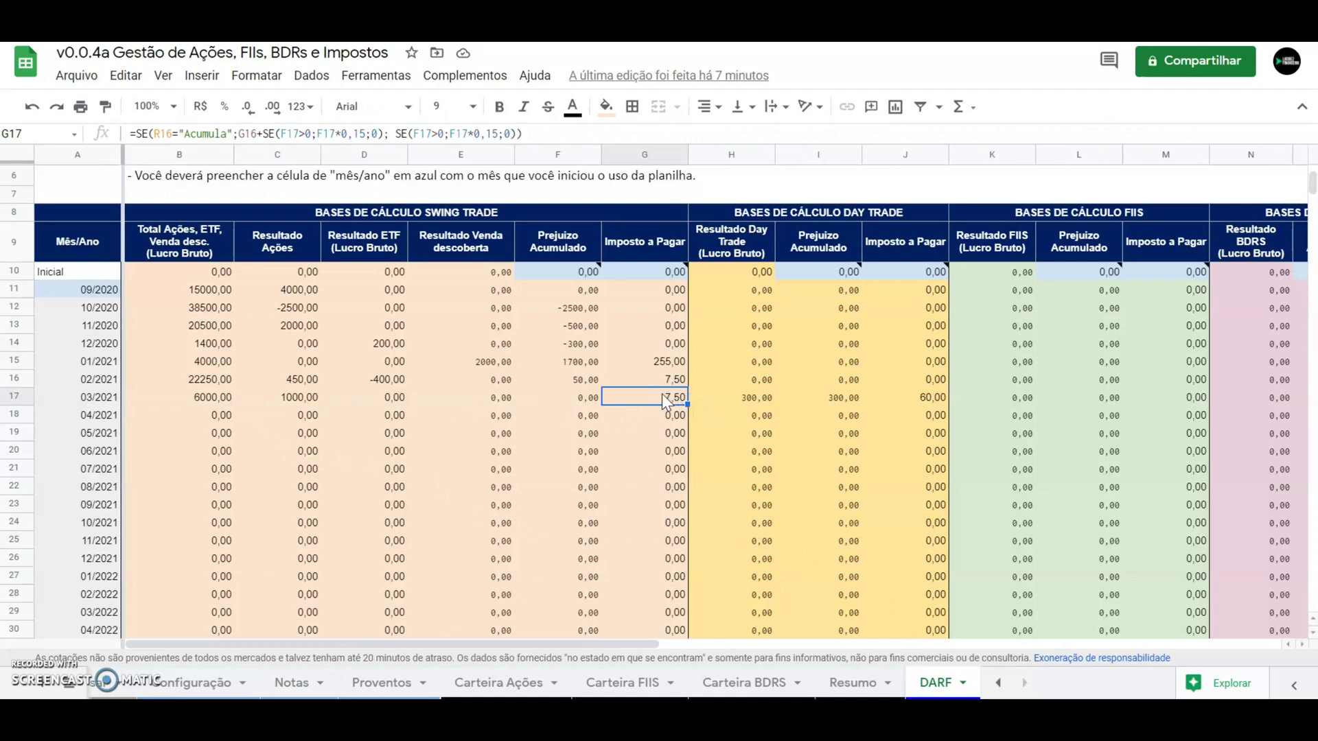
{"action": "left_click", "coordinate": [915, 397]}
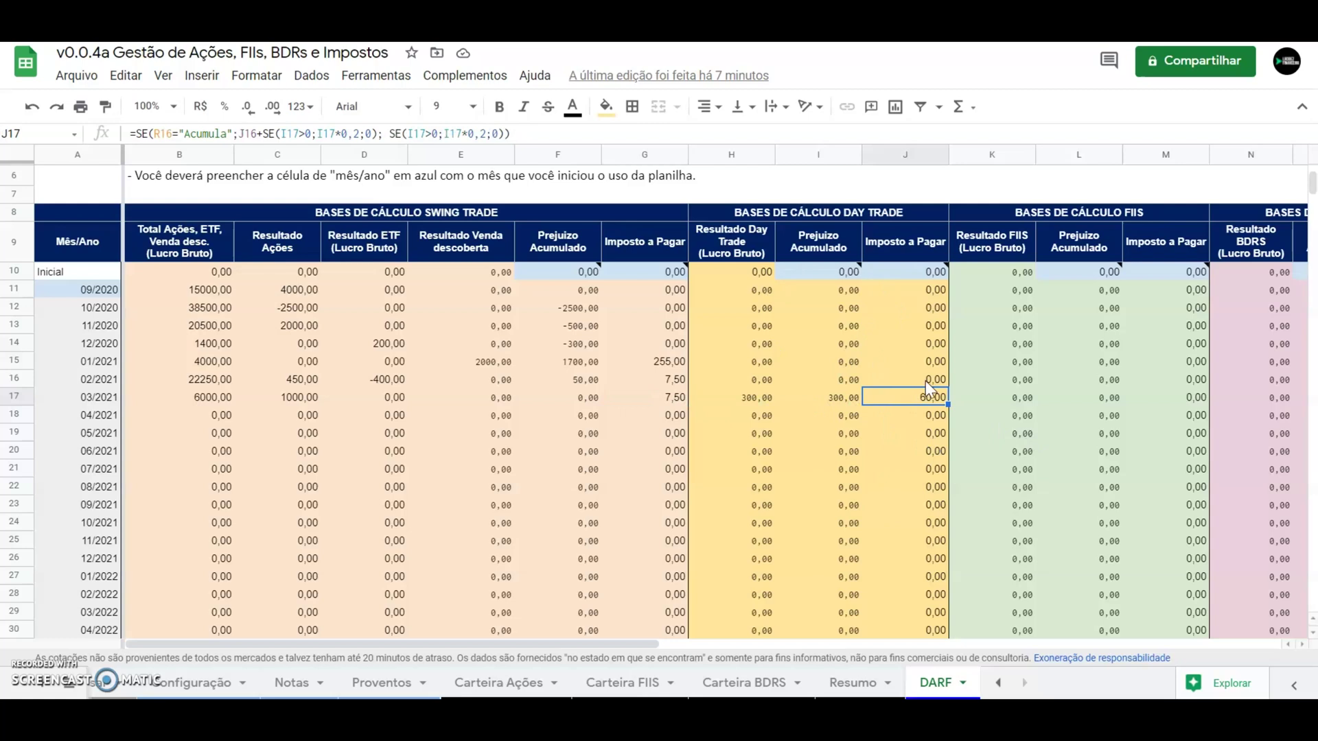
Follow the 03/2021 row past the FIIs and BDRs bases to the DARF's Valor a pagar.
{"action": "key", "text": "Right"}
{"action": "key", "text": "Right"}
{"action": "key", "text": "Right"}
{"action": "key", "text": "Right"}
{"action": "key", "text": "Right"}
{"action": "key", "text": "Right"}
{"action": "key", "text": "Right"}
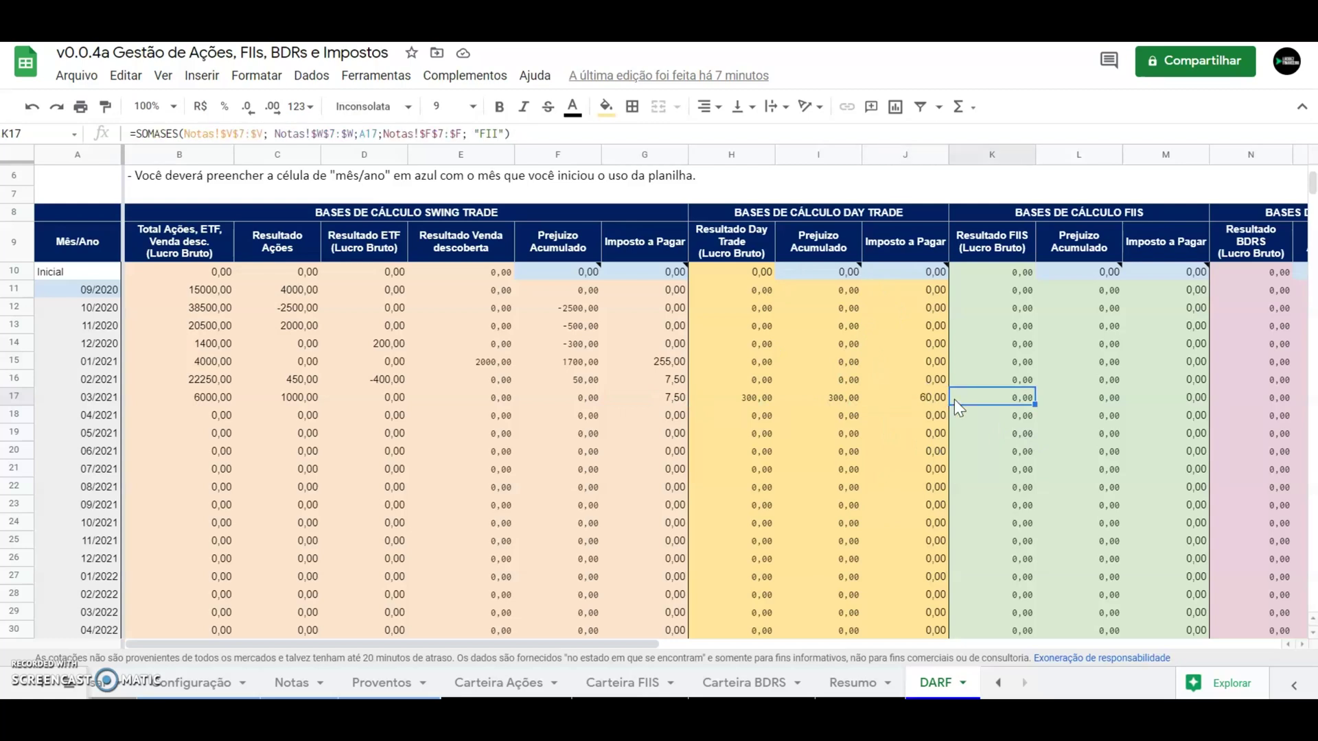
Examine the 03/2021 row's Valor a pagar, Pagar status and IRRF in the DARF block.
{"action": "key", "text": "Right"}
{"action": "key", "text": "Right"}
{"action": "key", "text": "Left"}
{"action": "key", "text": "Left"}
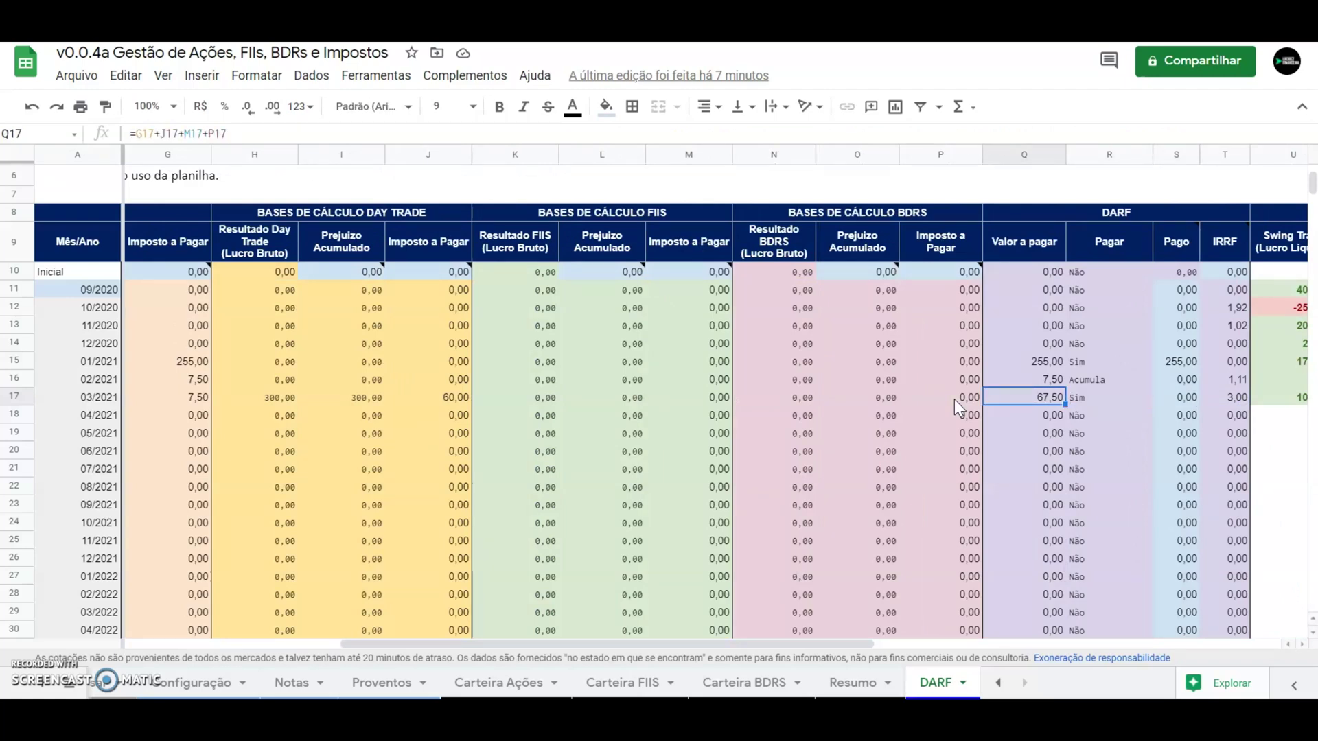
{"action": "key", "text": "Right"}
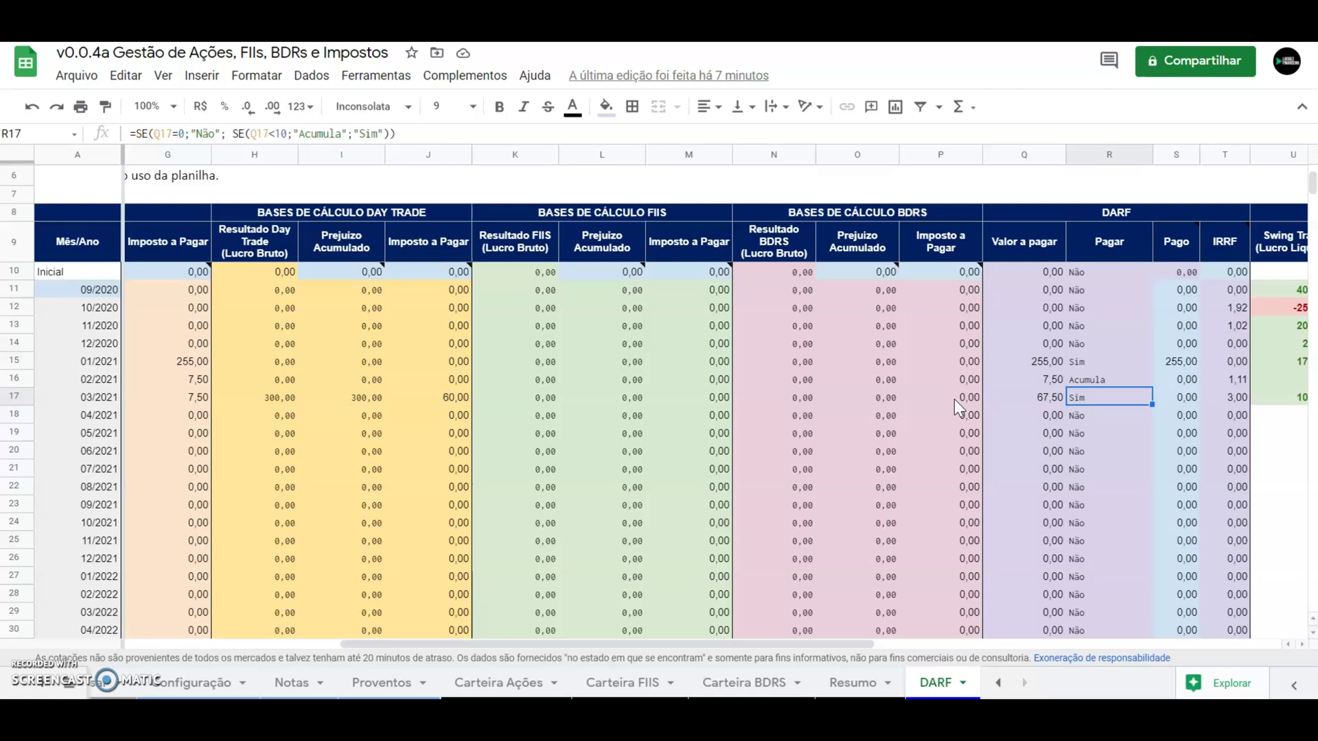
{"action": "key", "text": "Right"}
{"action": "key", "text": "Right"}
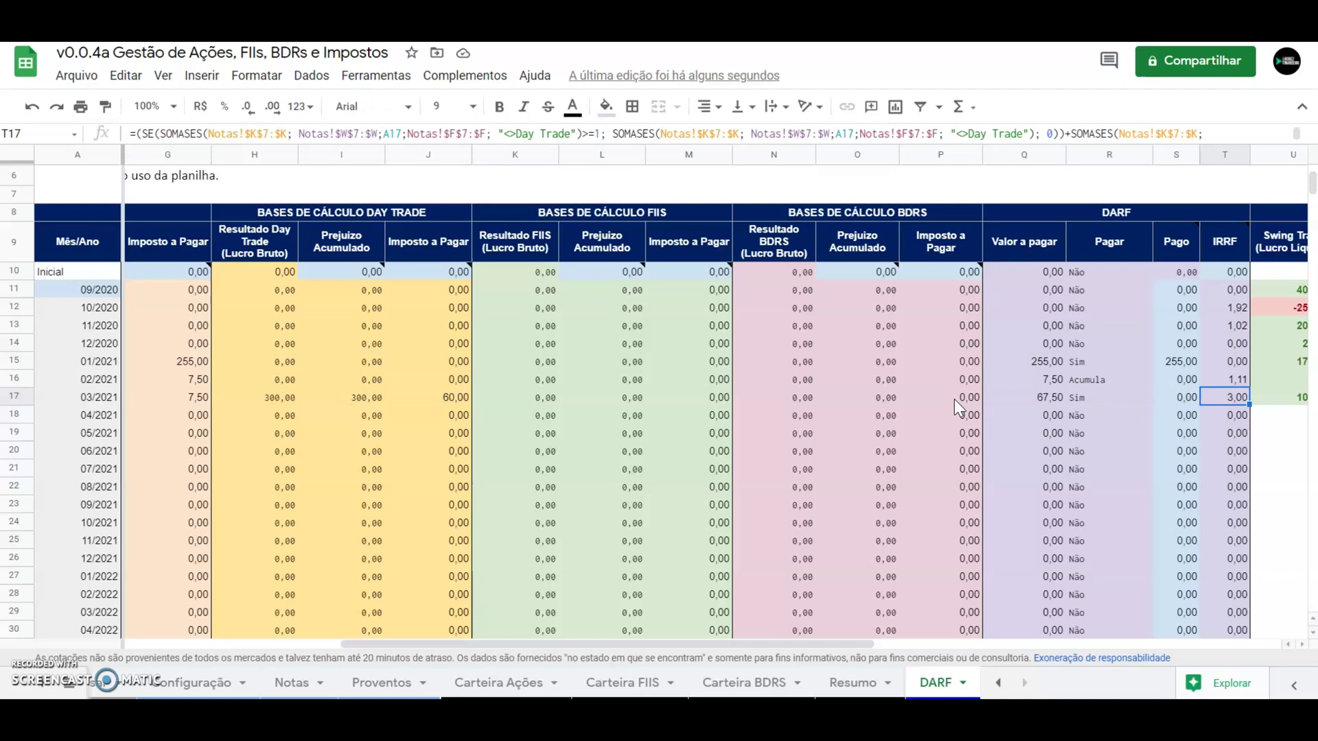
Enter 64,50 as the amount in the Pago column for 03/2021.
{"action": "key", "text": "Left"}
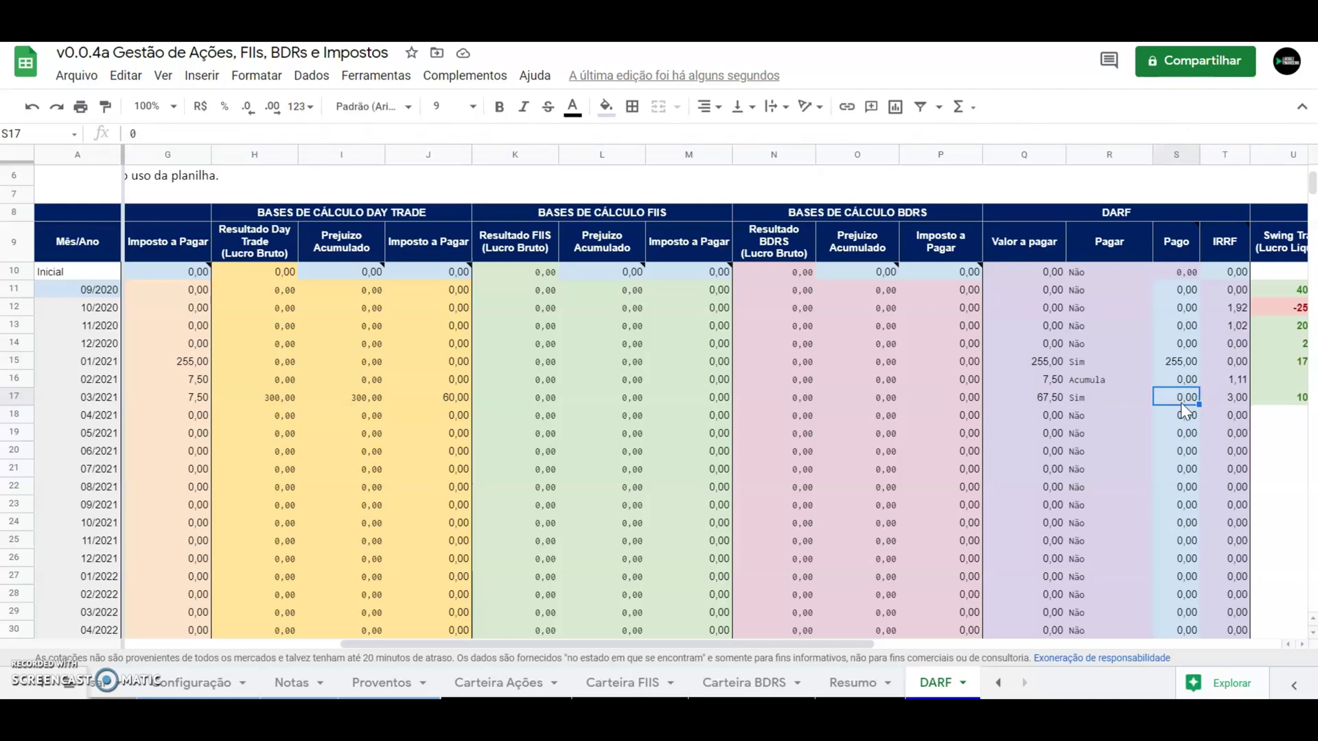
{"action": "type", "text": "64,50"}
{"action": "key", "text": "Return"}
Compare the 03/2021 IRRF of the DARF sheet with the March IRRF (dedo-duro) entries in Notas.
{"action": "key", "text": "Up"}
{"action": "key", "text": "Right"}
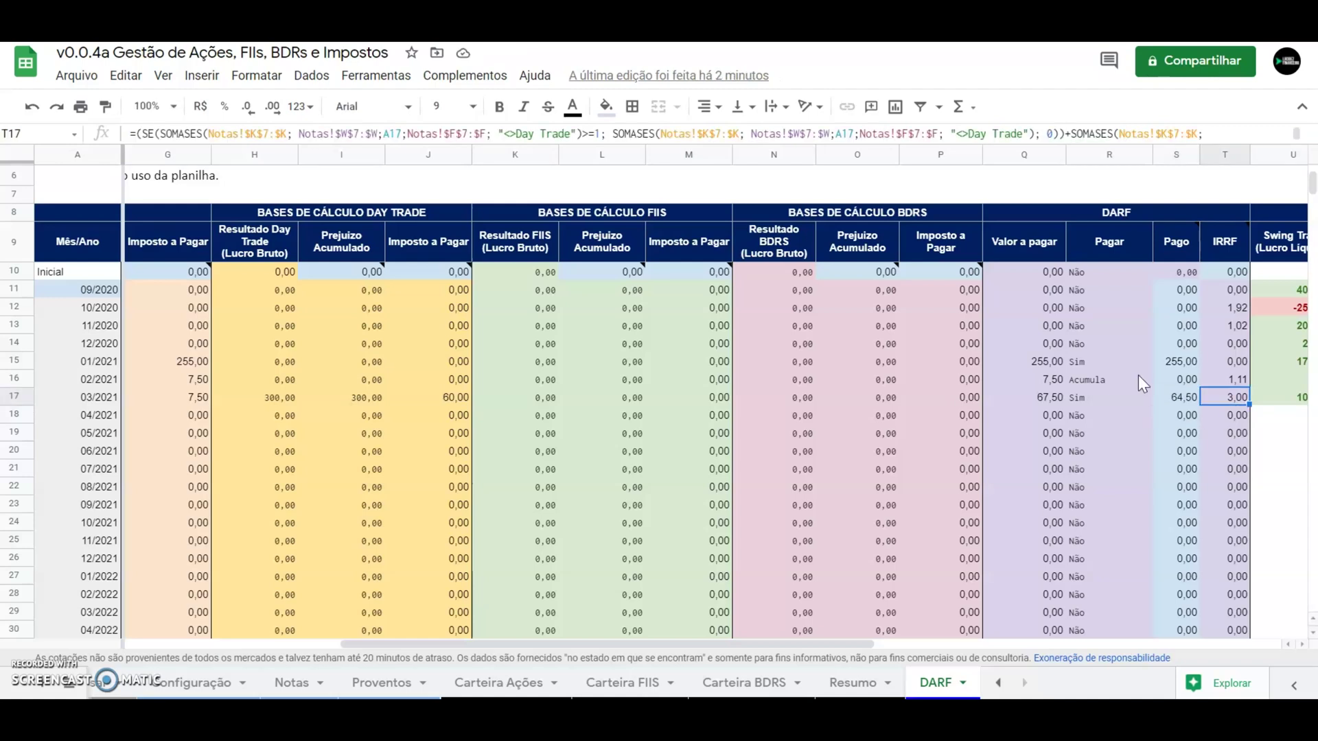
{"action": "left_click", "coordinate": [306, 690]}
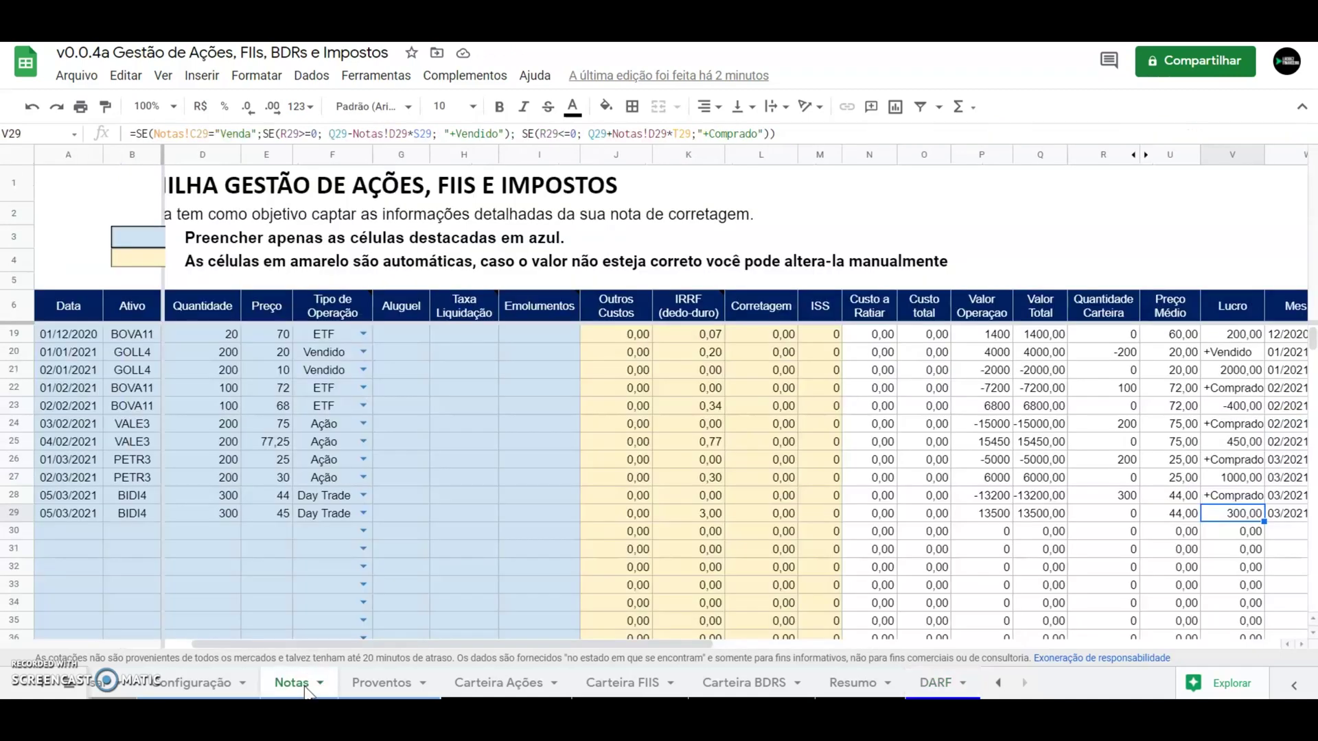
{"action": "left_click", "coordinate": [717, 515]}
{"action": "left_click", "coordinate": [714, 484], "text": "shift"}
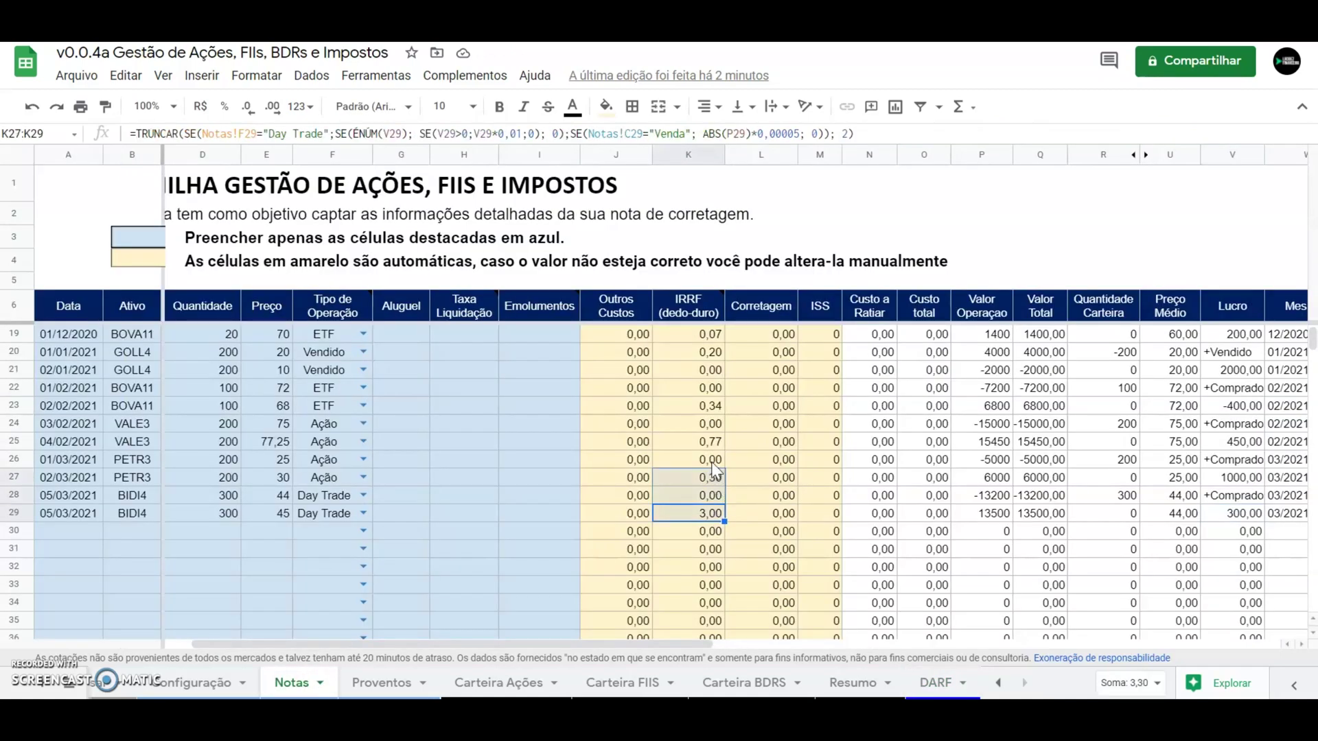
{"action": "left_click", "coordinate": [711, 462], "text": "shift"}
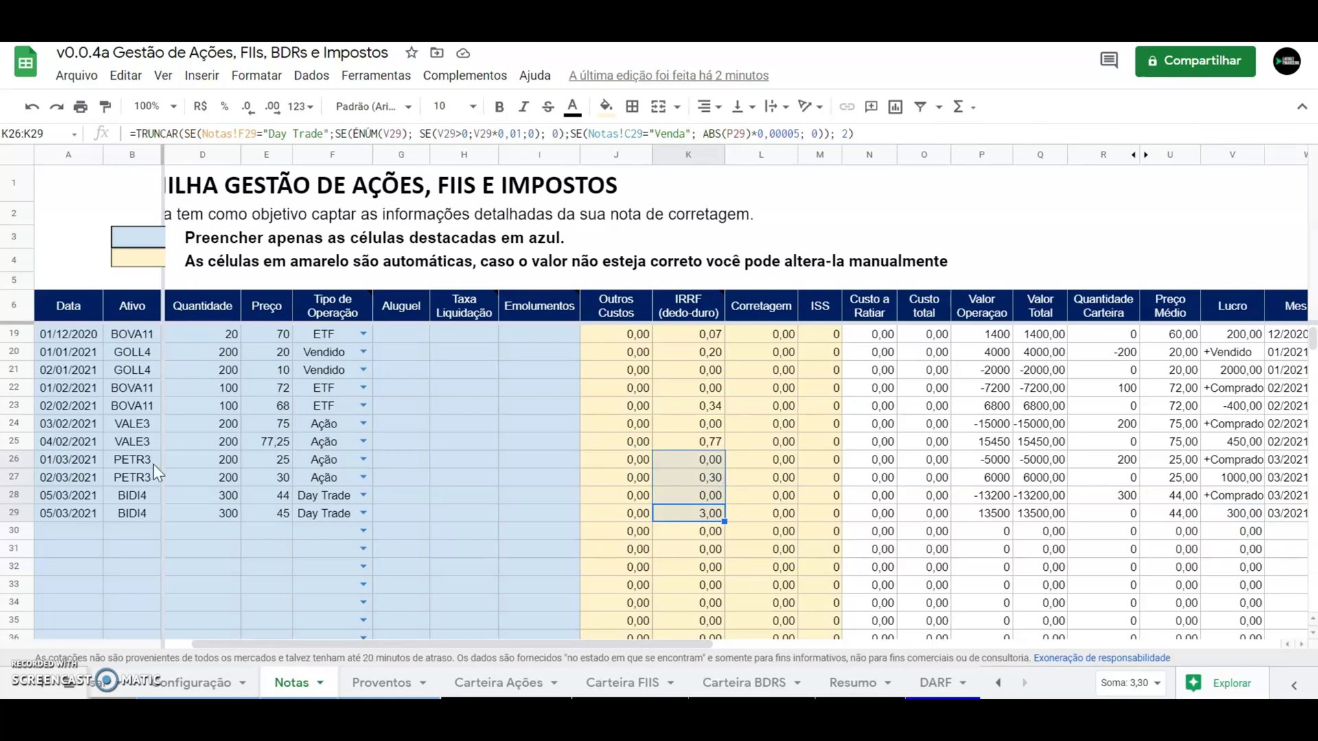
Highlight the PETR3 rows of March 2021 in Notas, followed by the two BIDI4 day trade rows.
{"action": "left_click", "coordinate": [12, 474]}
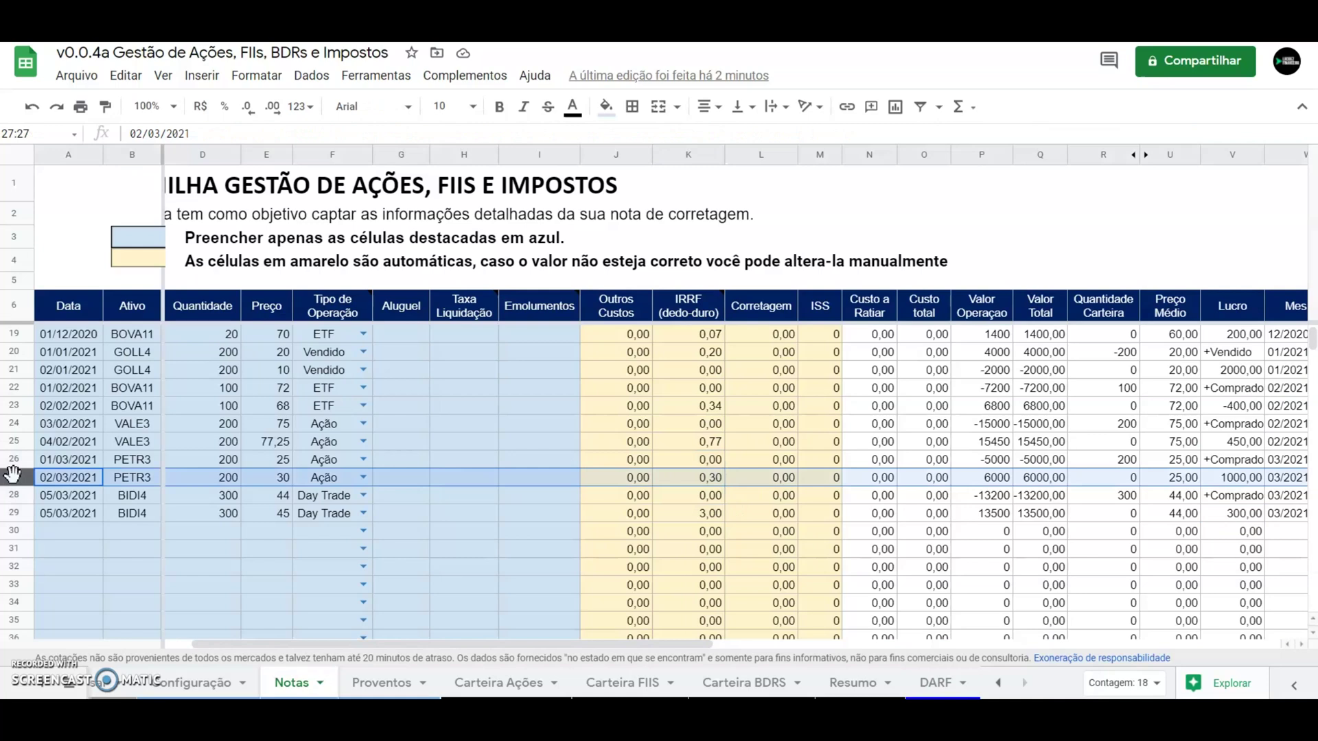
{"action": "left_click", "coordinate": [13, 459], "text": "shift"}
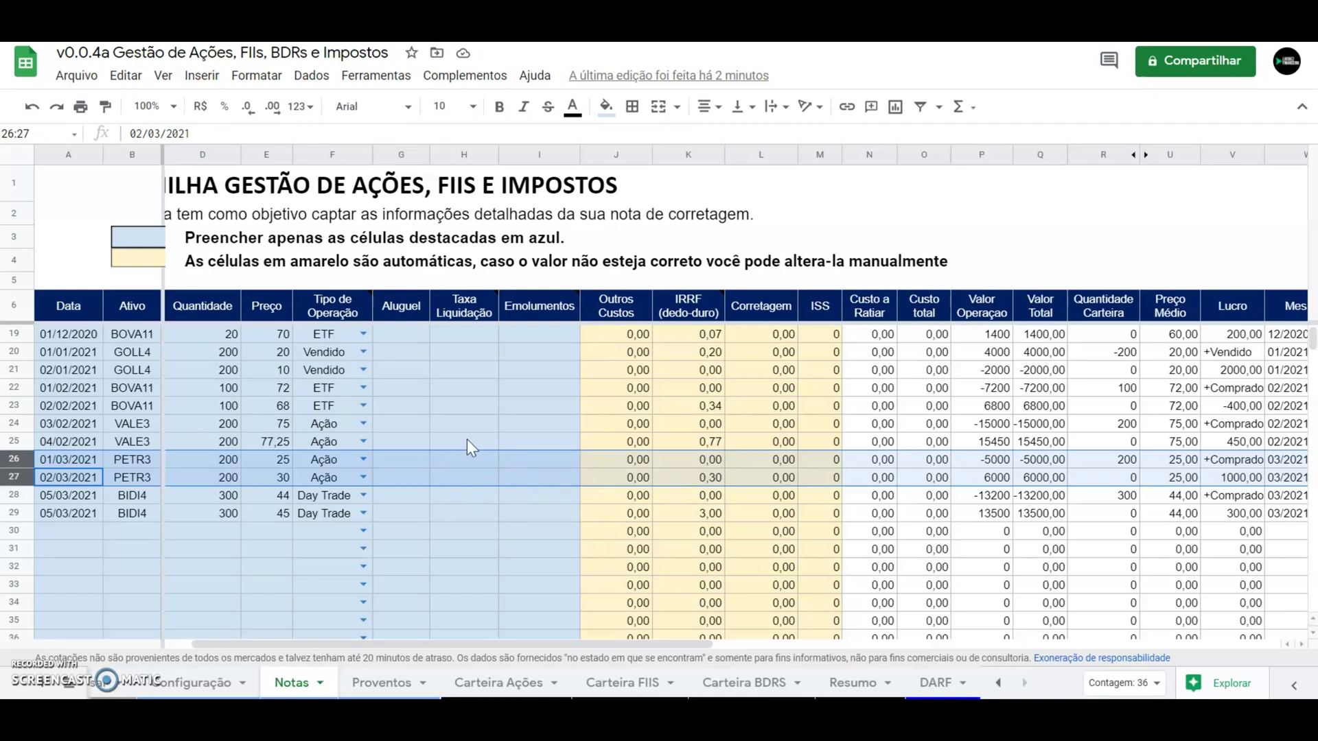
{"action": "left_click", "coordinate": [14, 495]}
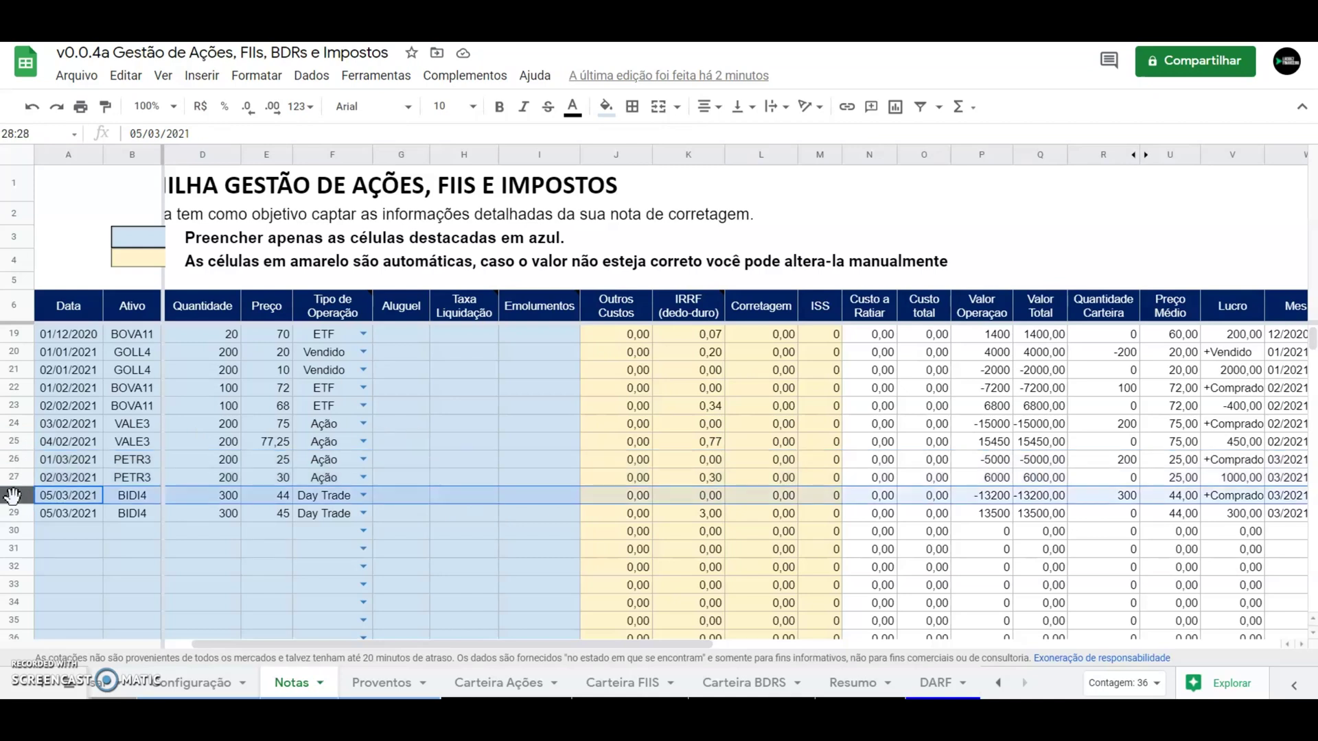
{"action": "left_click", "coordinate": [15, 514], "text": "shift"}
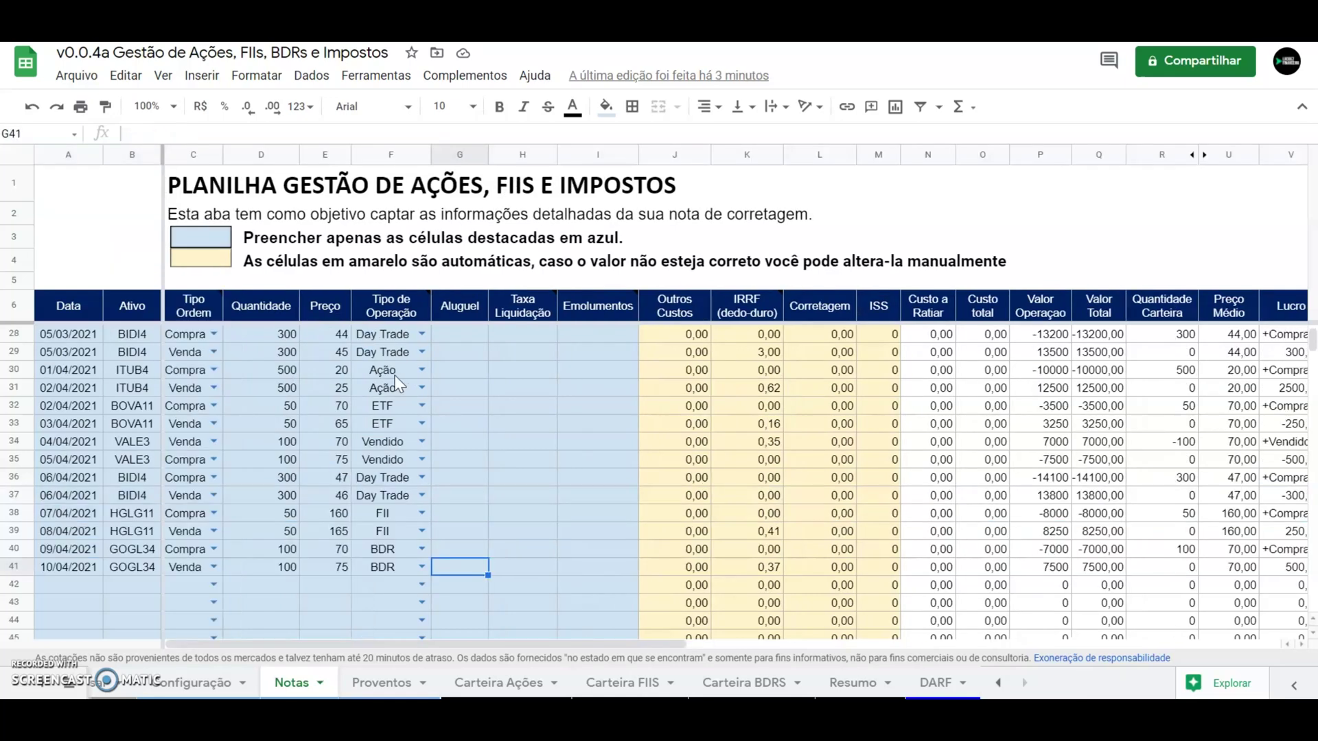
Highlight the April 2021 entries in Notas and the operation types of the two ITUB4 orders.
{"action": "left_click", "coordinate": [384, 370]}
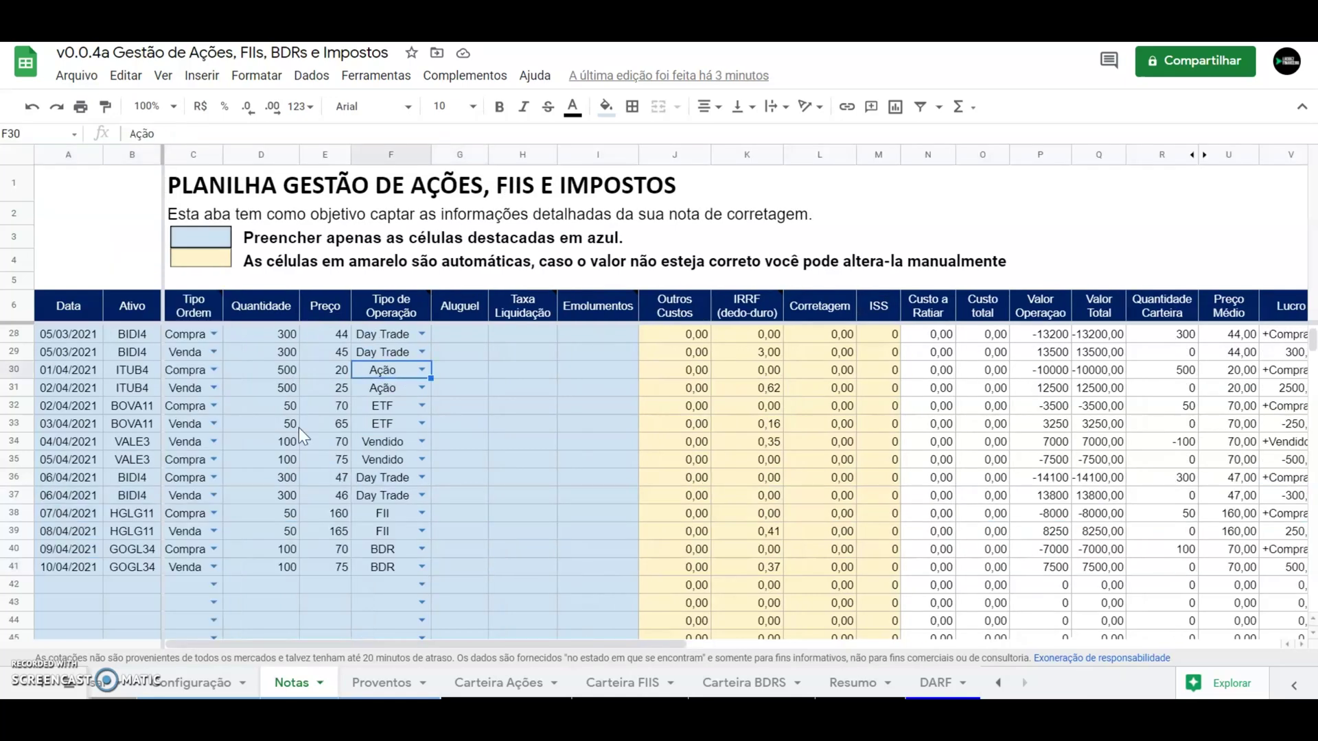
{"action": "left_click", "coordinate": [65, 575], "text": "shift"}
{"action": "left_click", "coordinate": [403, 374]}
{"action": "left_click", "coordinate": [397, 386], "text": "shift"}
Examine the Lucro values of the April 2021 ITUB4, BOVA11 and VALE3 operations in Notas.
{"action": "key", "text": "Right"}
{"action": "key", "text": "Right"}
{"action": "key", "text": "Right"}
{"action": "key", "text": "Right"}
{"action": "key", "text": "Right"}
{"action": "key", "text": "Right"}
{"action": "key", "text": "Right"}
{"action": "key", "text": "Right"}
{"action": "key", "text": "Right"}
{"action": "key", "text": "Right"}
{"action": "key", "text": "Right"}
{"action": "key", "text": "Right"}
{"action": "key", "text": "Right"}
{"action": "key", "text": "Right"}
{"action": "key", "text": "Down"}
{"action": "key", "text": "Down"}
{"action": "key", "text": "Down"}
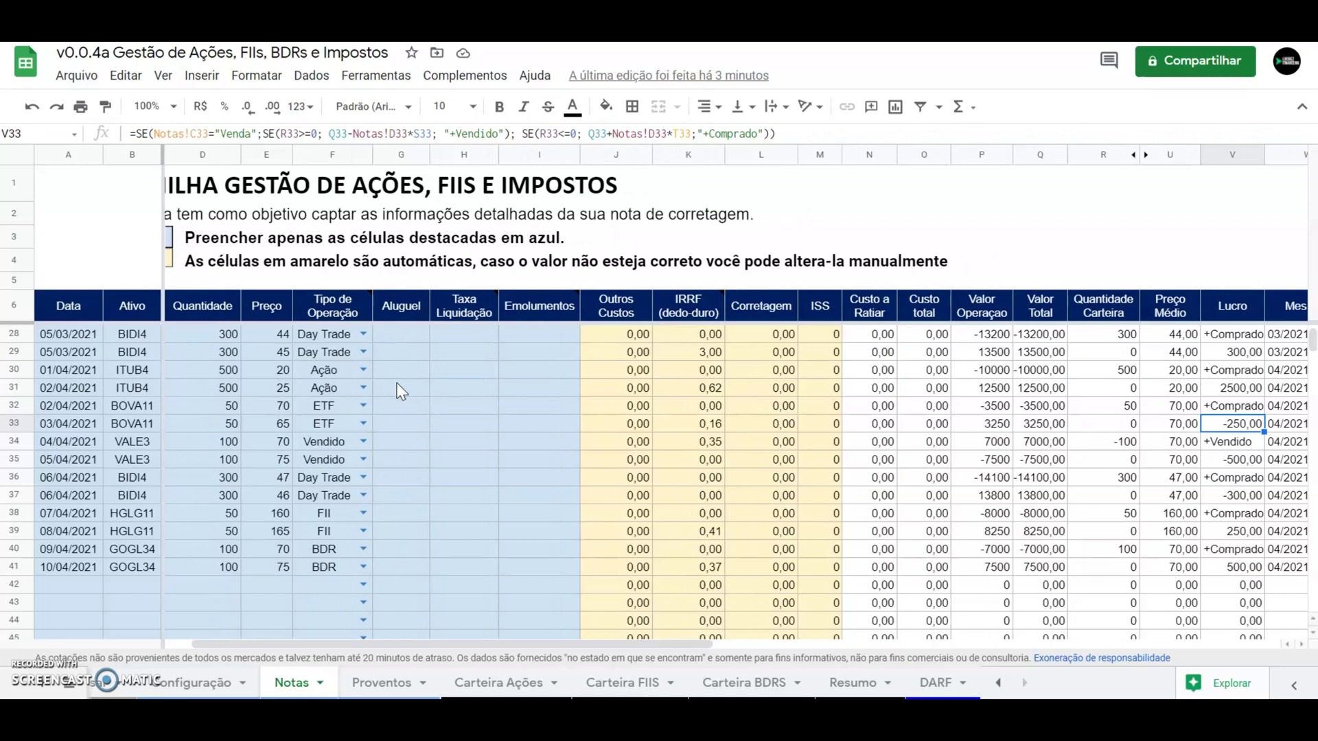
{"action": "key", "text": "Down"}
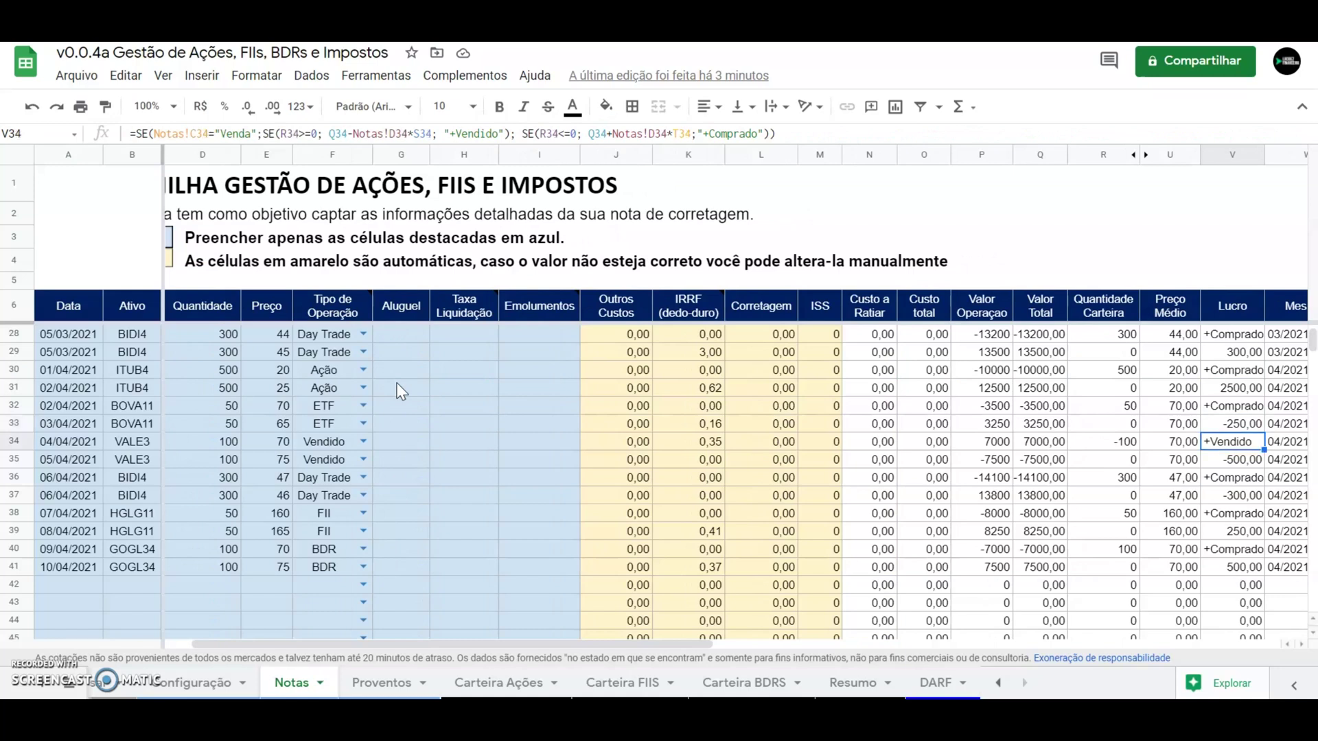
{"action": "key", "text": "Down"}
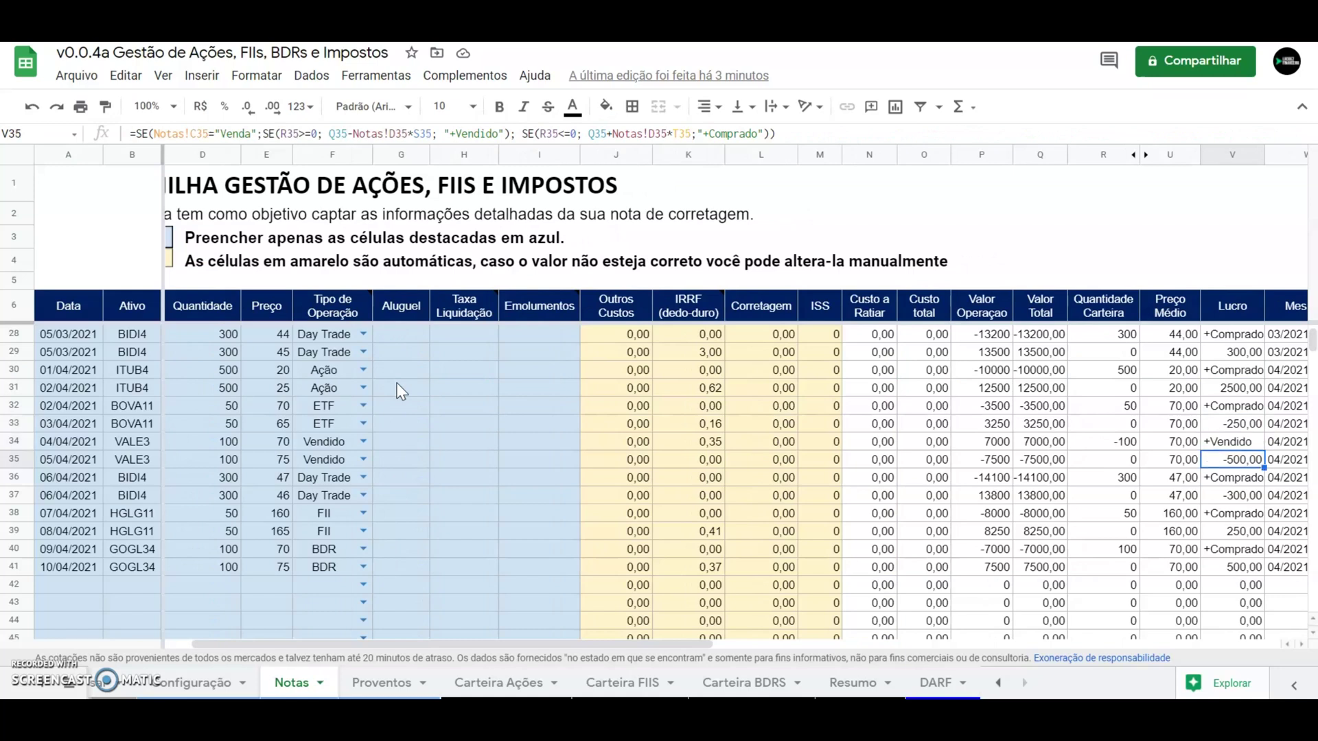
Examine the Lucro values of the April 2021 BIDI4, HGLG11 and GOGL34 operations.
{"action": "key", "text": "Down"}
{"action": "key", "text": "Down"}
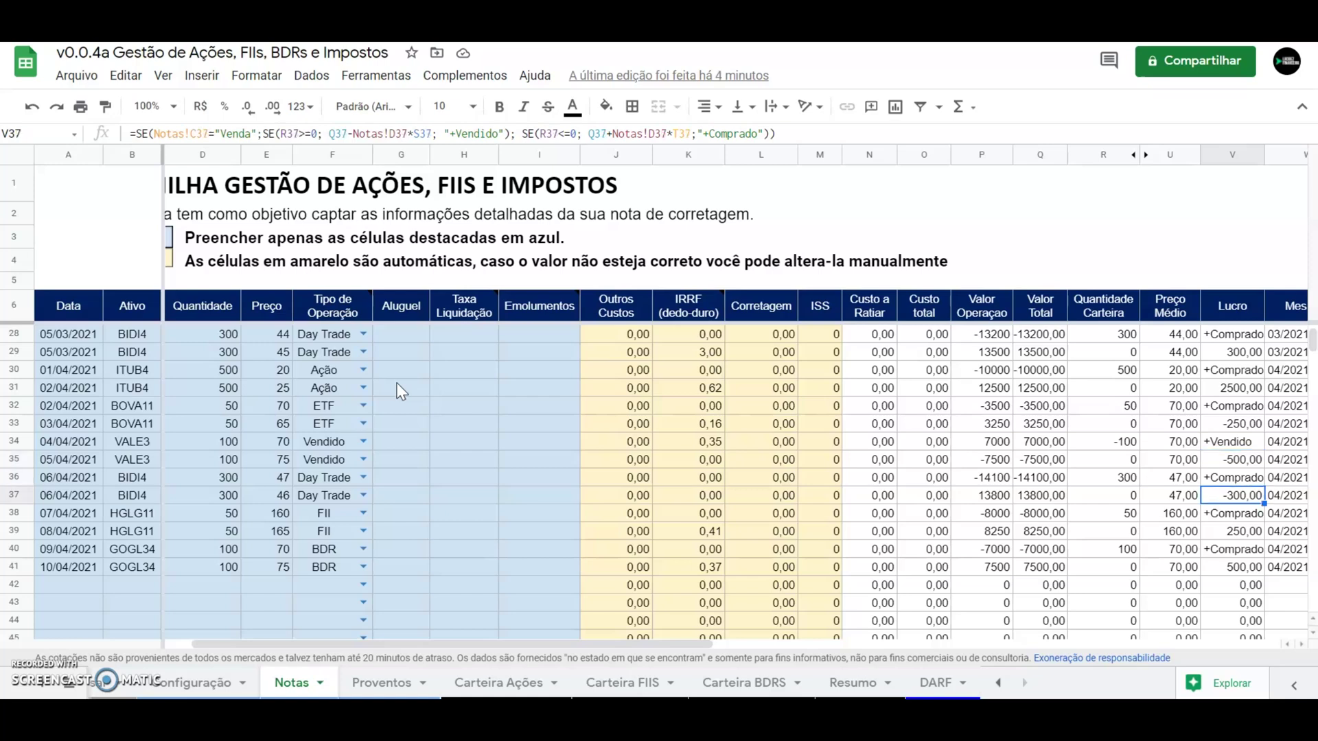
{"action": "key", "text": "Down"}
{"action": "key", "text": "Down"}
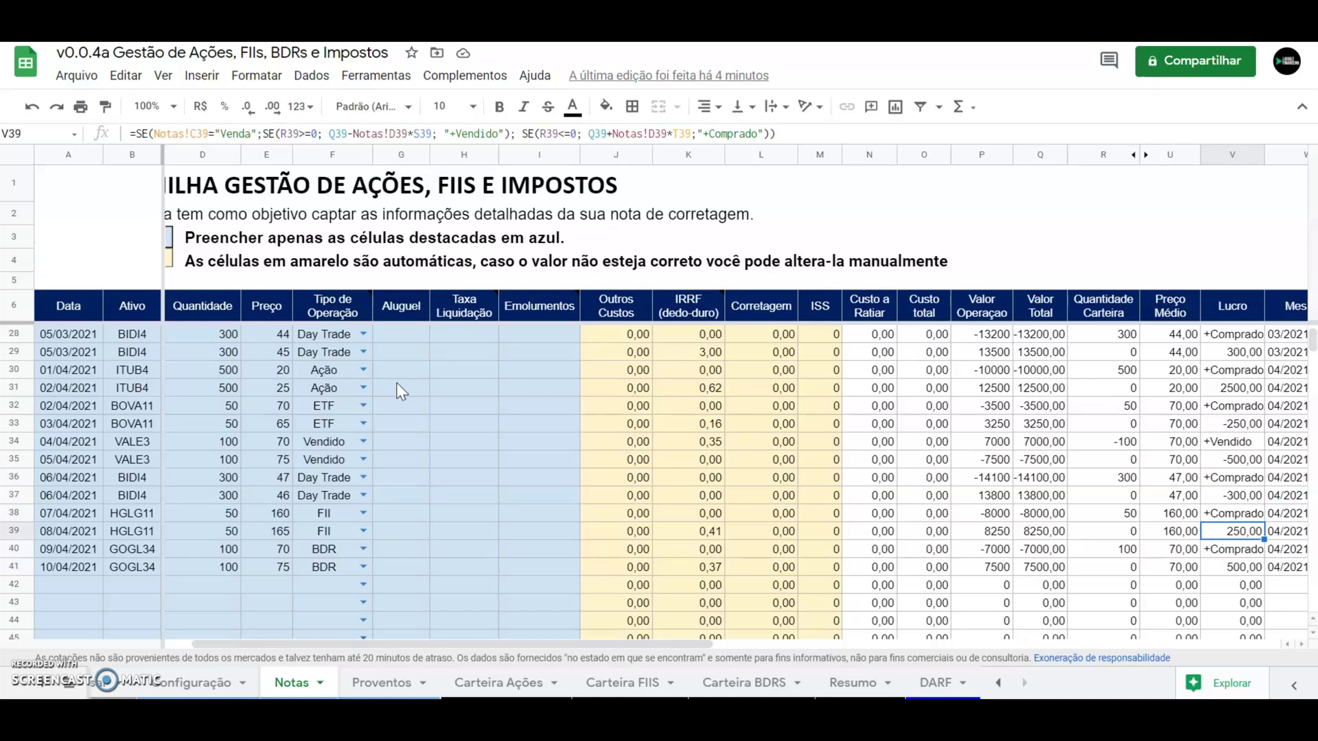
{"action": "key", "text": "Down"}
{"action": "key", "text": "Down"}
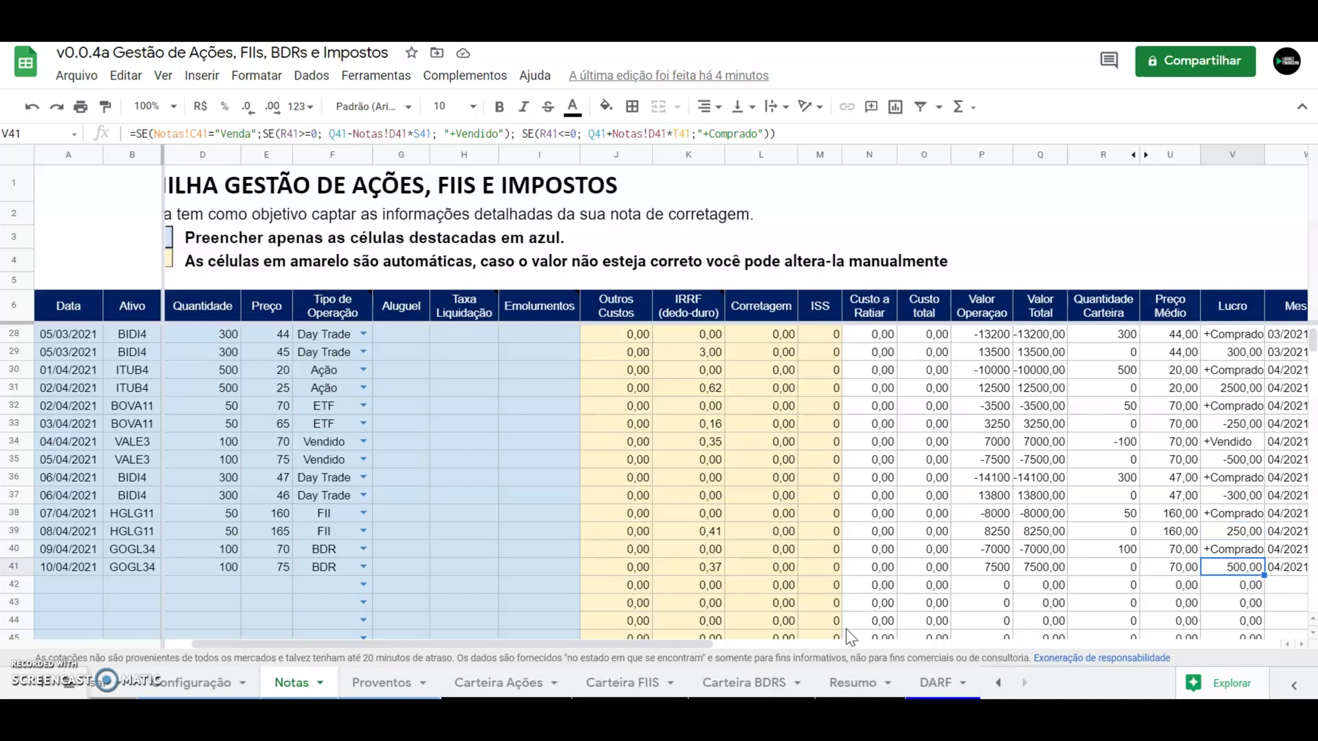
Follow the 04/2021 swing trade base in the DARF sheet from total sales to Imposto a Pagar.
{"action": "left_click", "coordinate": [935, 683]}
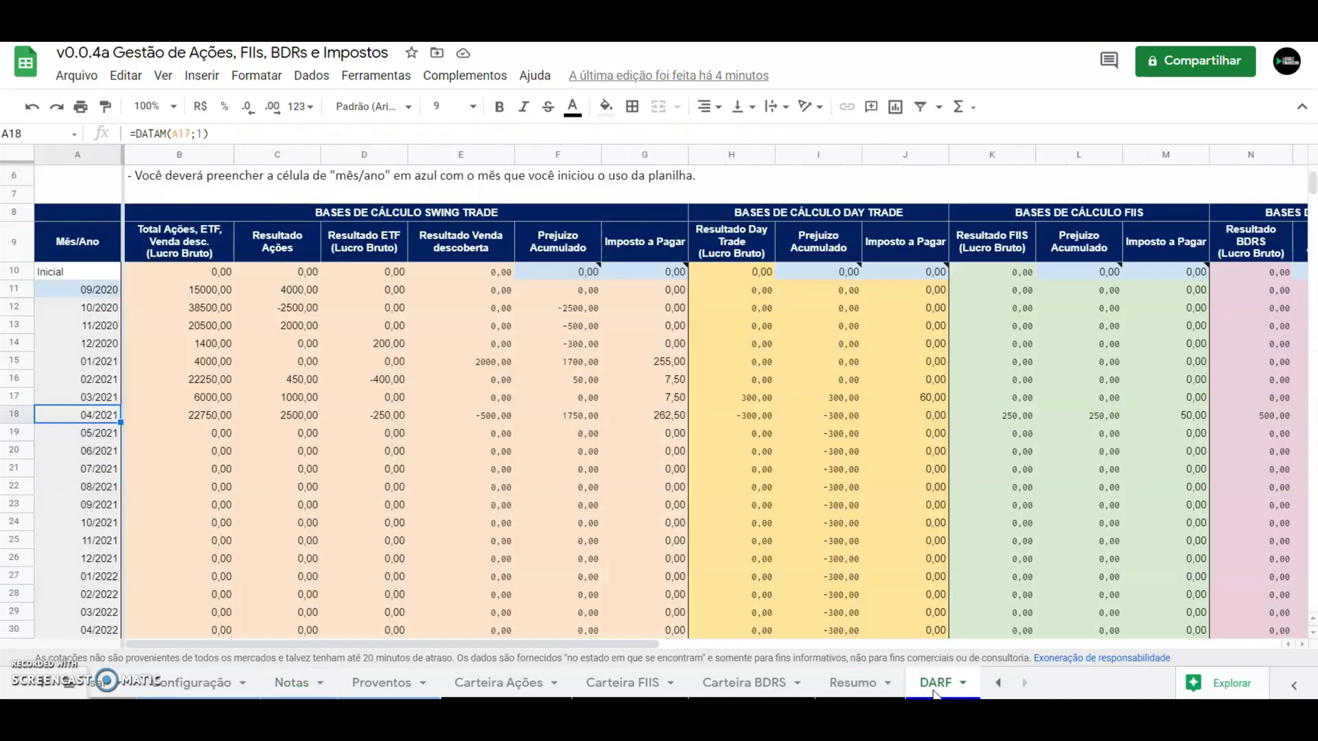
{"action": "left_click", "coordinate": [192, 412]}
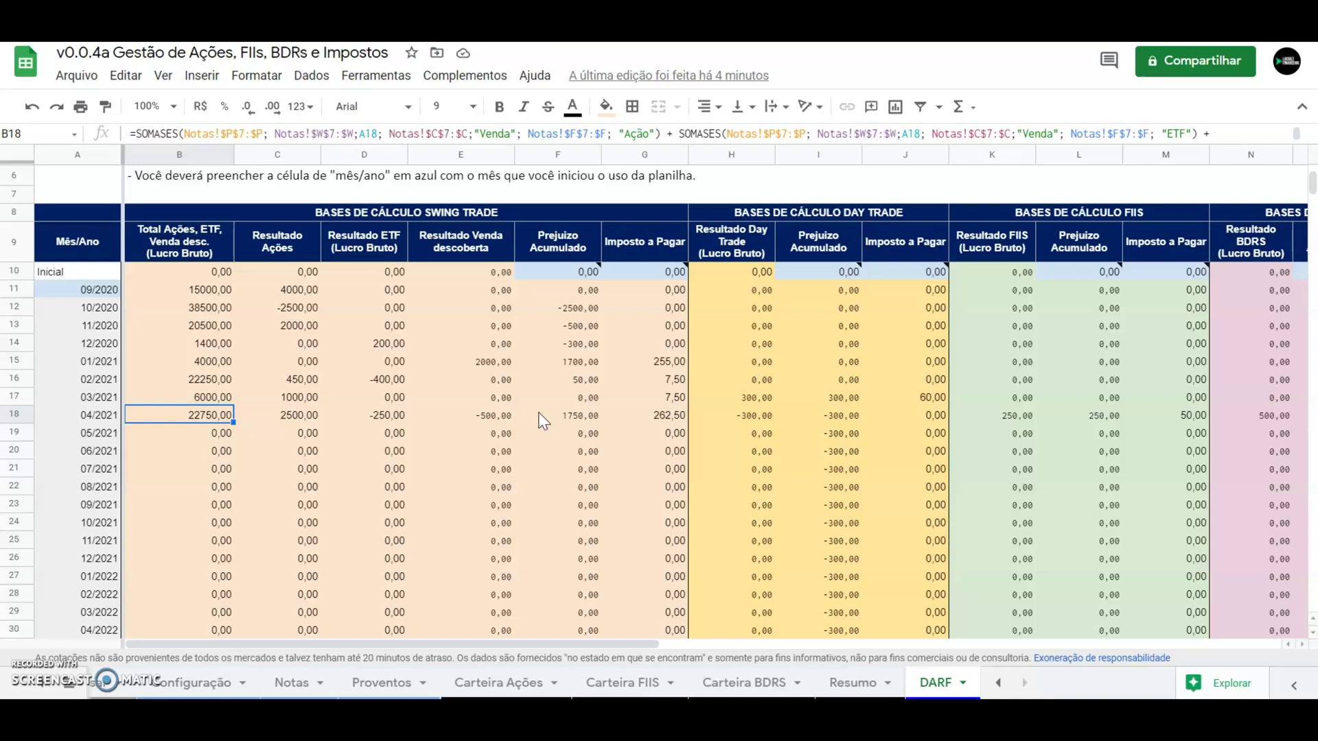
{"action": "key", "text": "Right"}
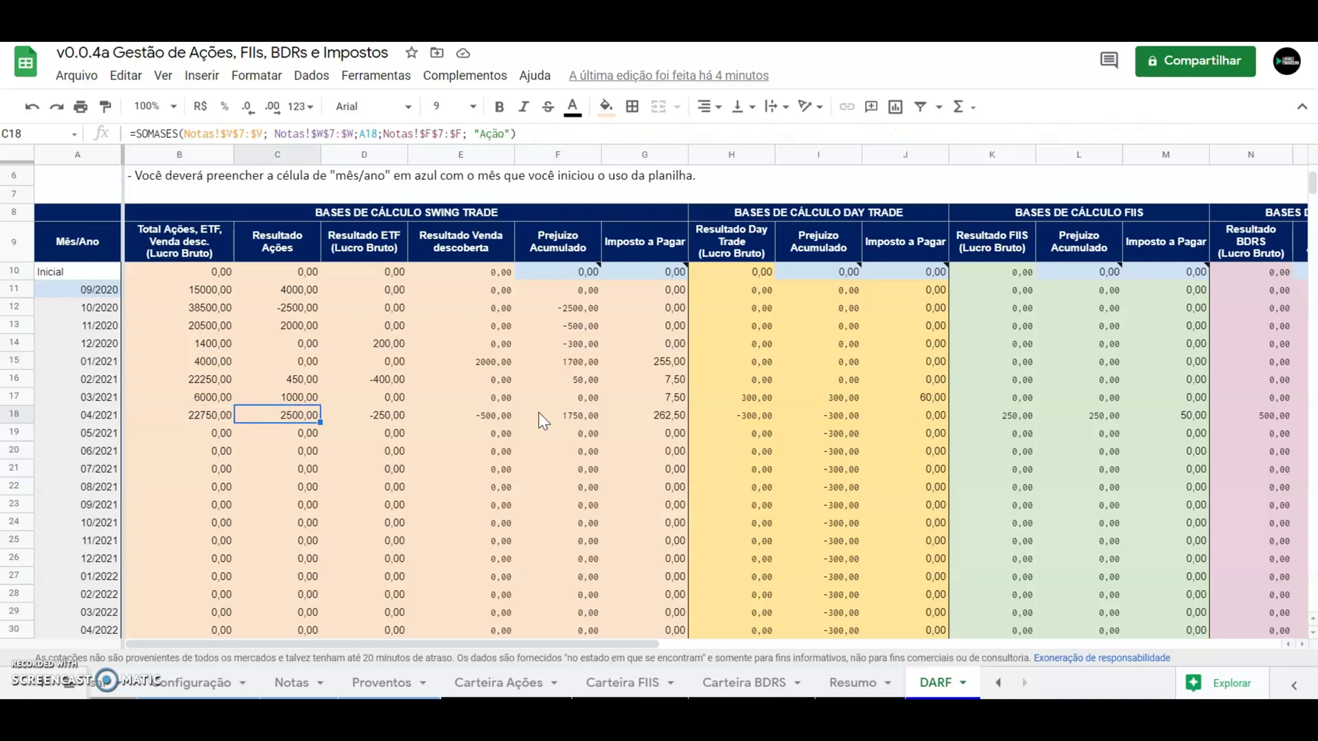
{"action": "key", "text": "Right"}
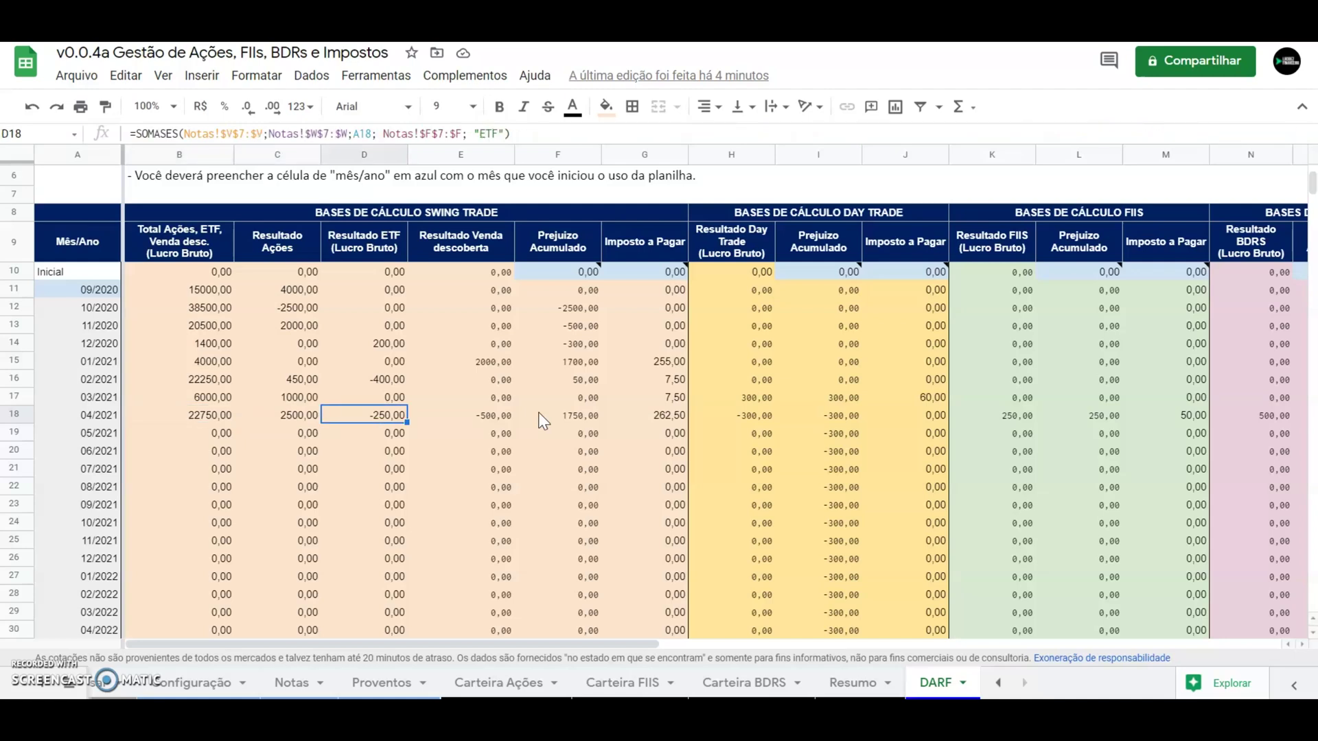
{"action": "key", "text": "Right"}
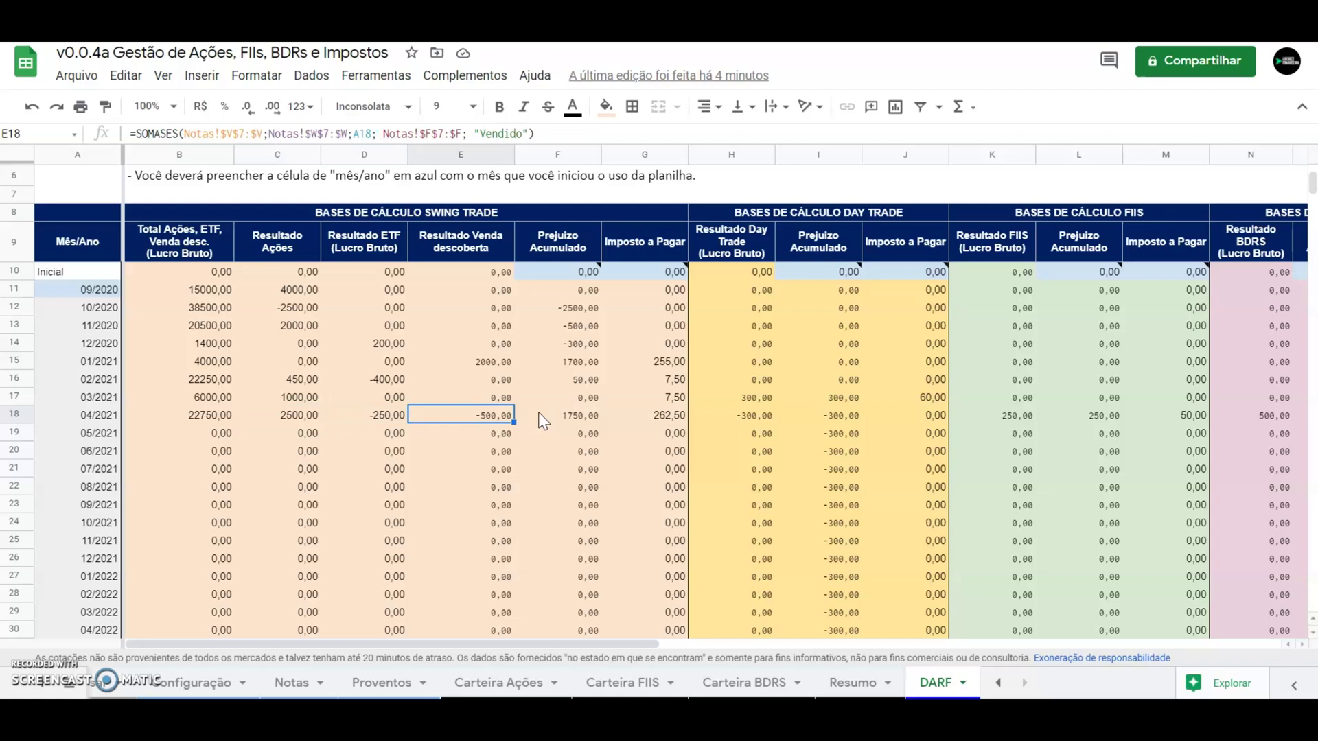
{"action": "key", "text": "Right"}
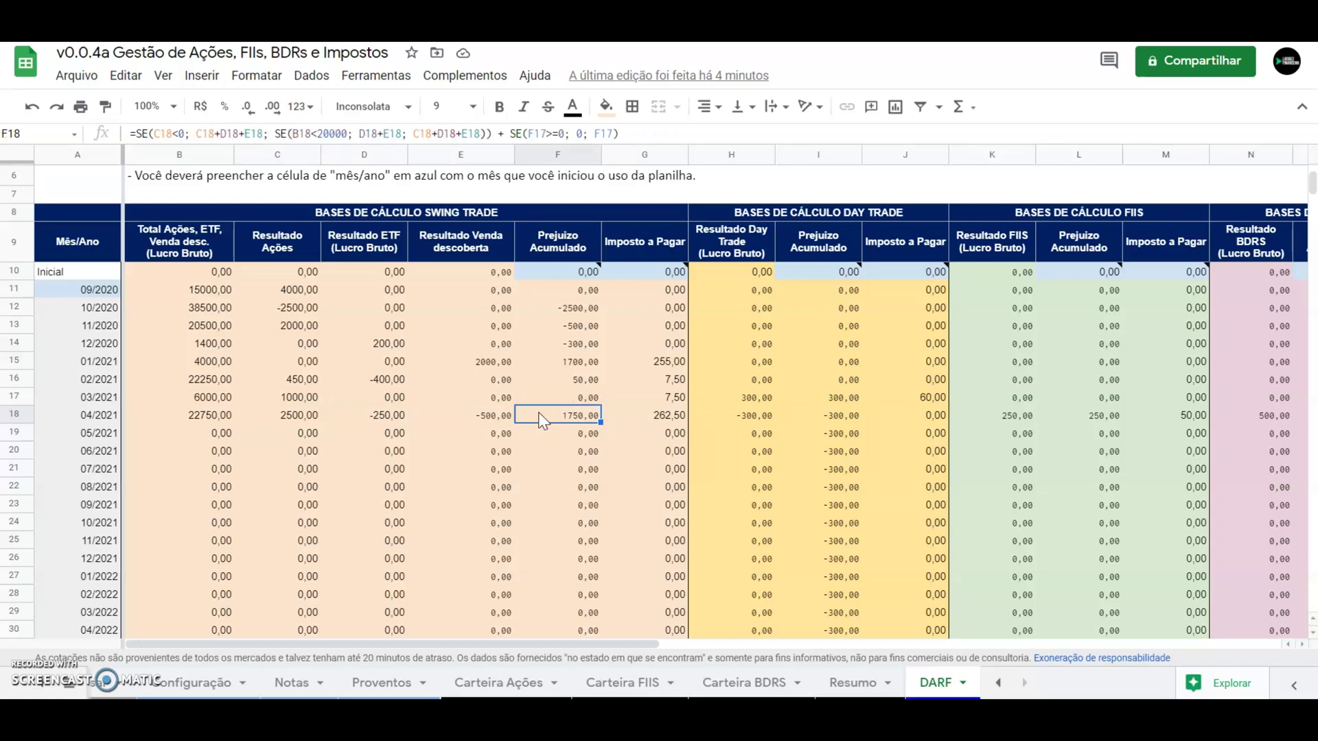
{"action": "key", "text": "Right"}
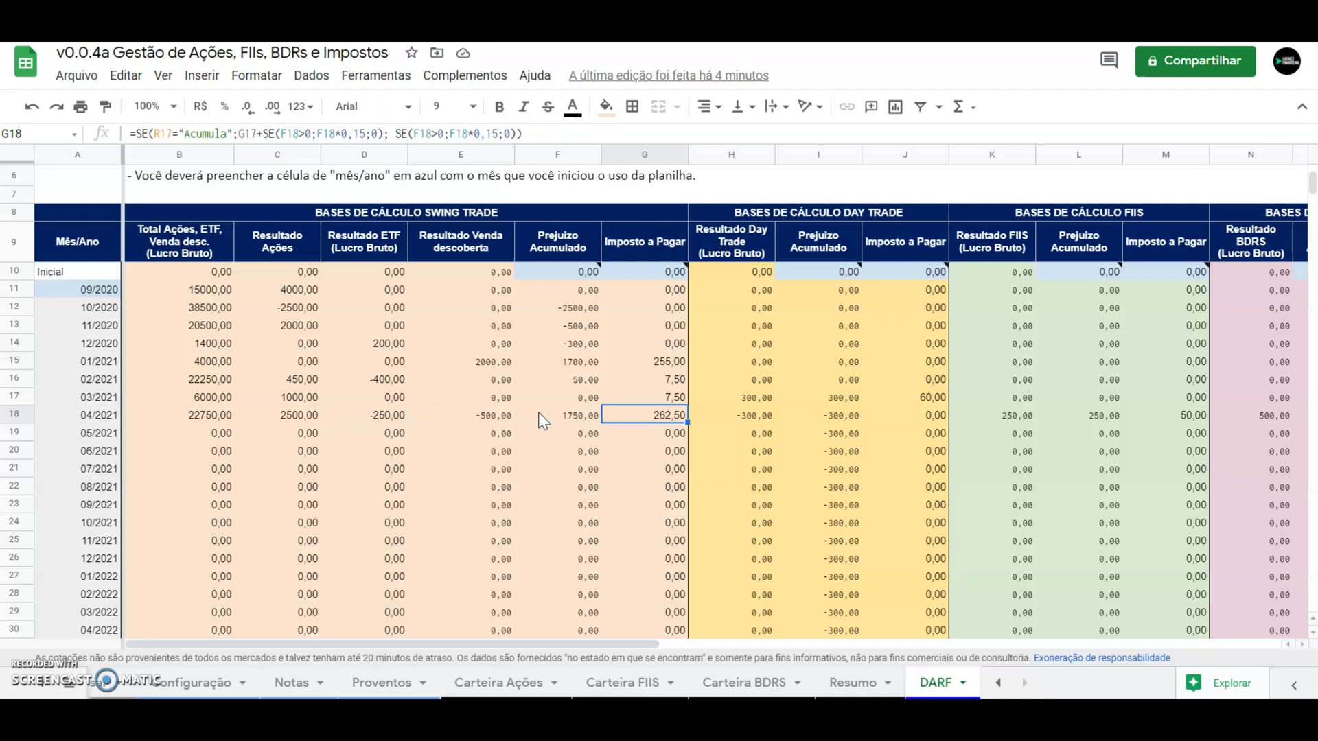
Examine the 04/2021 day trade result, its Prejuizo Acumulado carried into the following months and Imposto a Pagar.
{"action": "key", "text": "Right"}
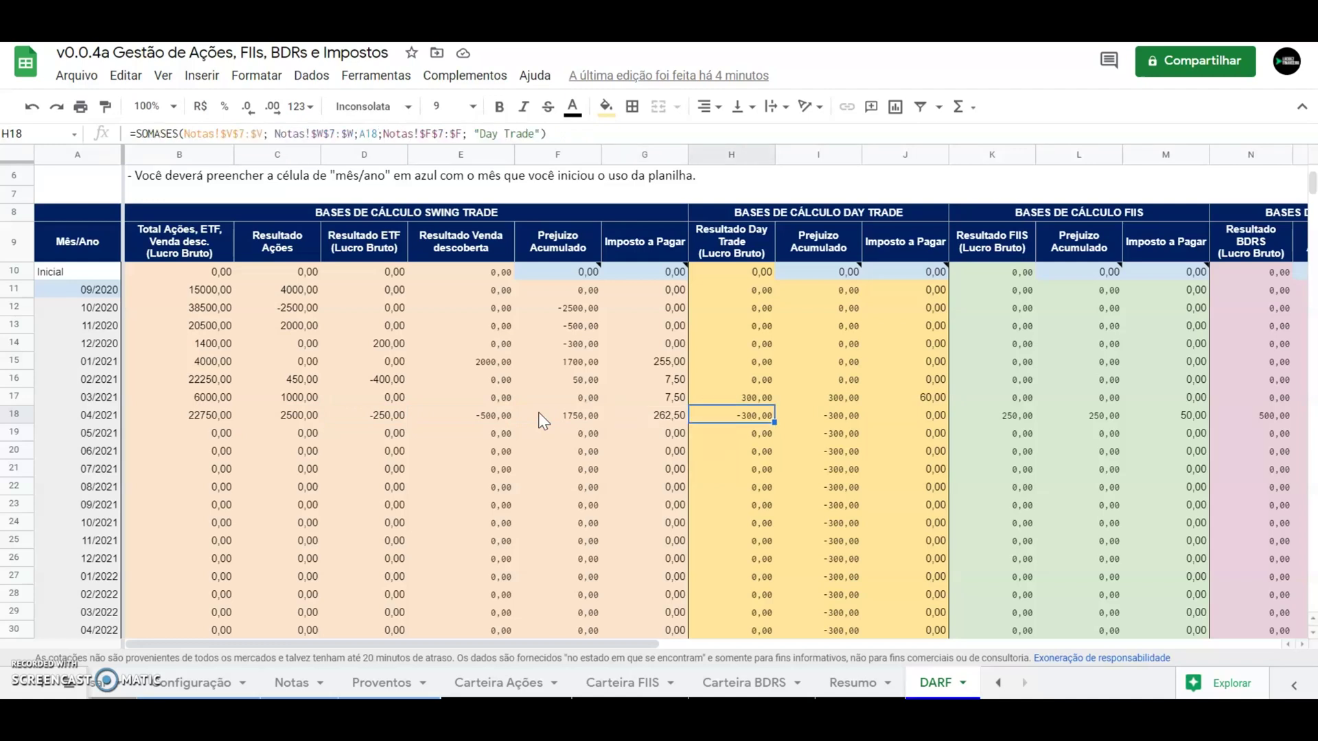
{"action": "key", "text": "Right"}
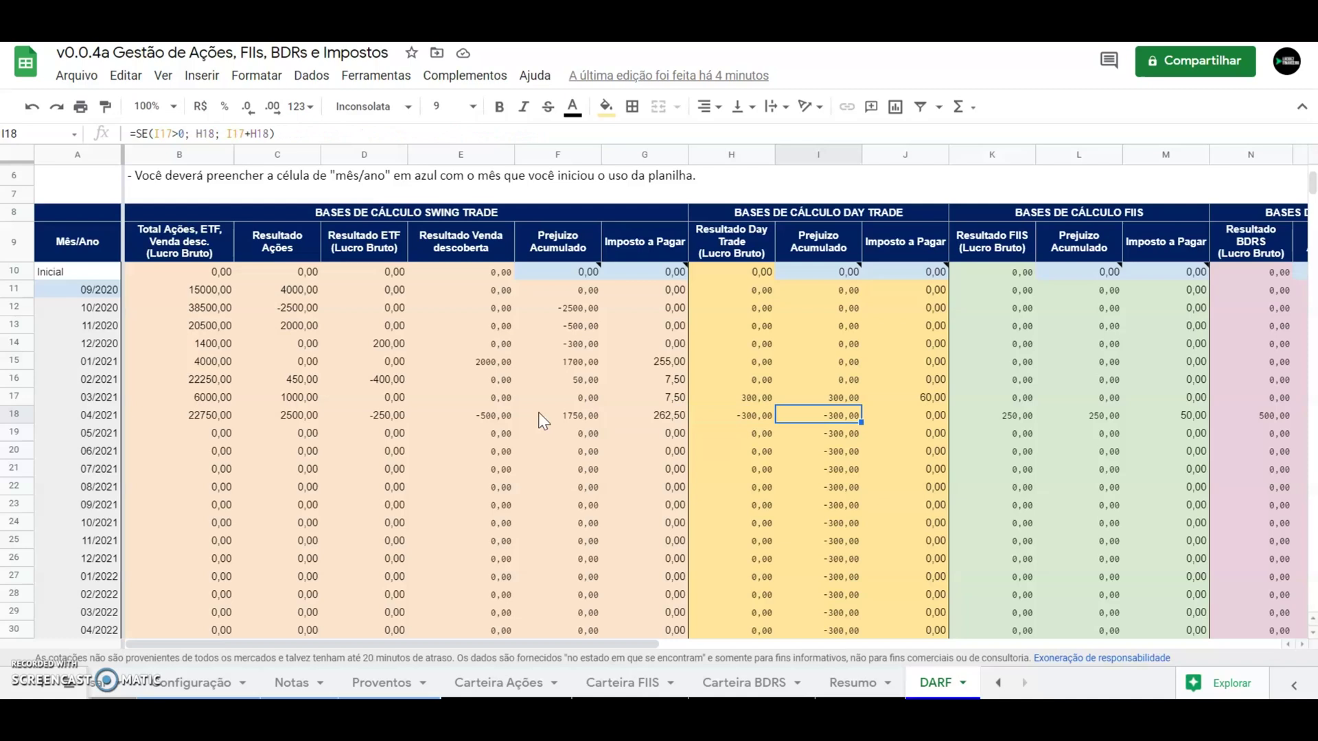
{"action": "key", "text": "shift+Down"}
{"action": "key", "text": "shift+Down"}
{"action": "key", "text": "shift+Down"}
{"action": "key", "text": "shift+Down"}
{"action": "key", "text": "shift+Down"}
{"action": "key", "text": "shift+Down"}
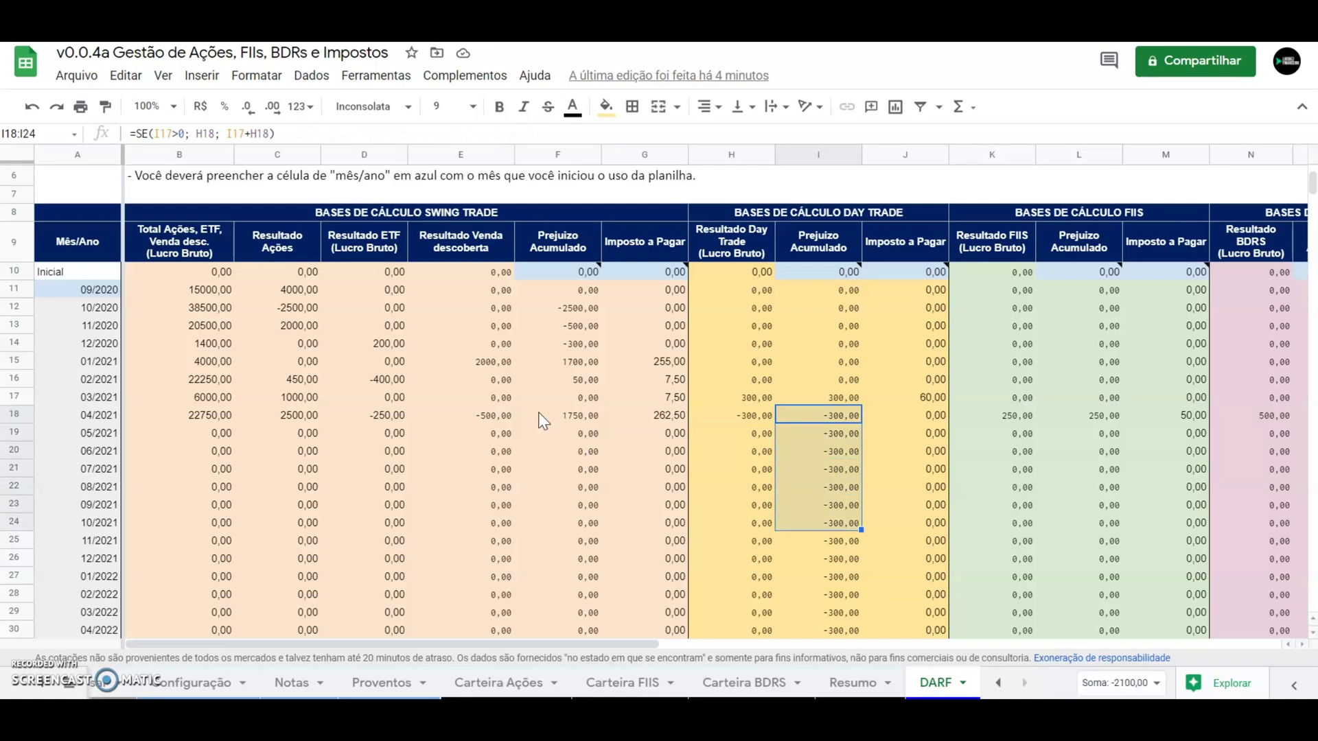
{"action": "key", "text": "Up"}
{"action": "key", "text": "Down"}
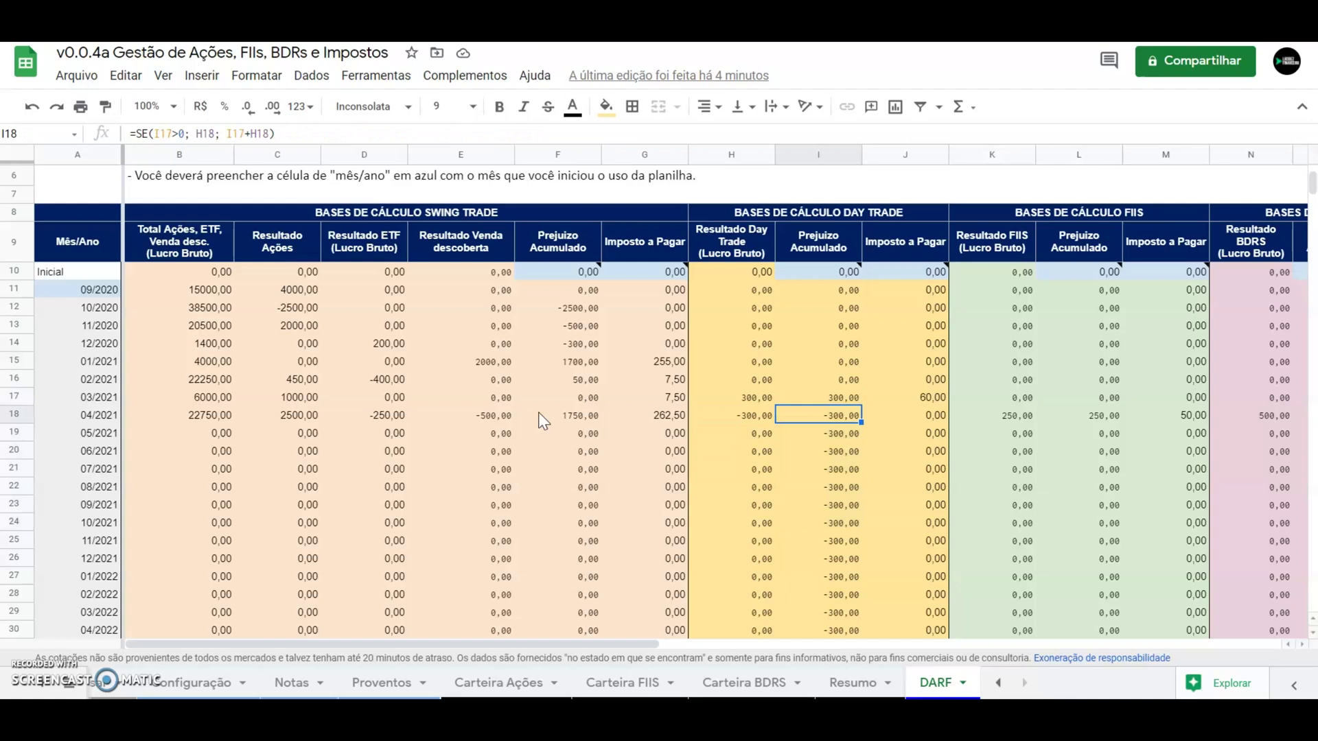
{"action": "key", "text": "Right"}
Examine the 04/2021 FIIs gross result, Prejuizo Acumulado and Imposto a Pagar.
{"action": "key", "text": "Right"}
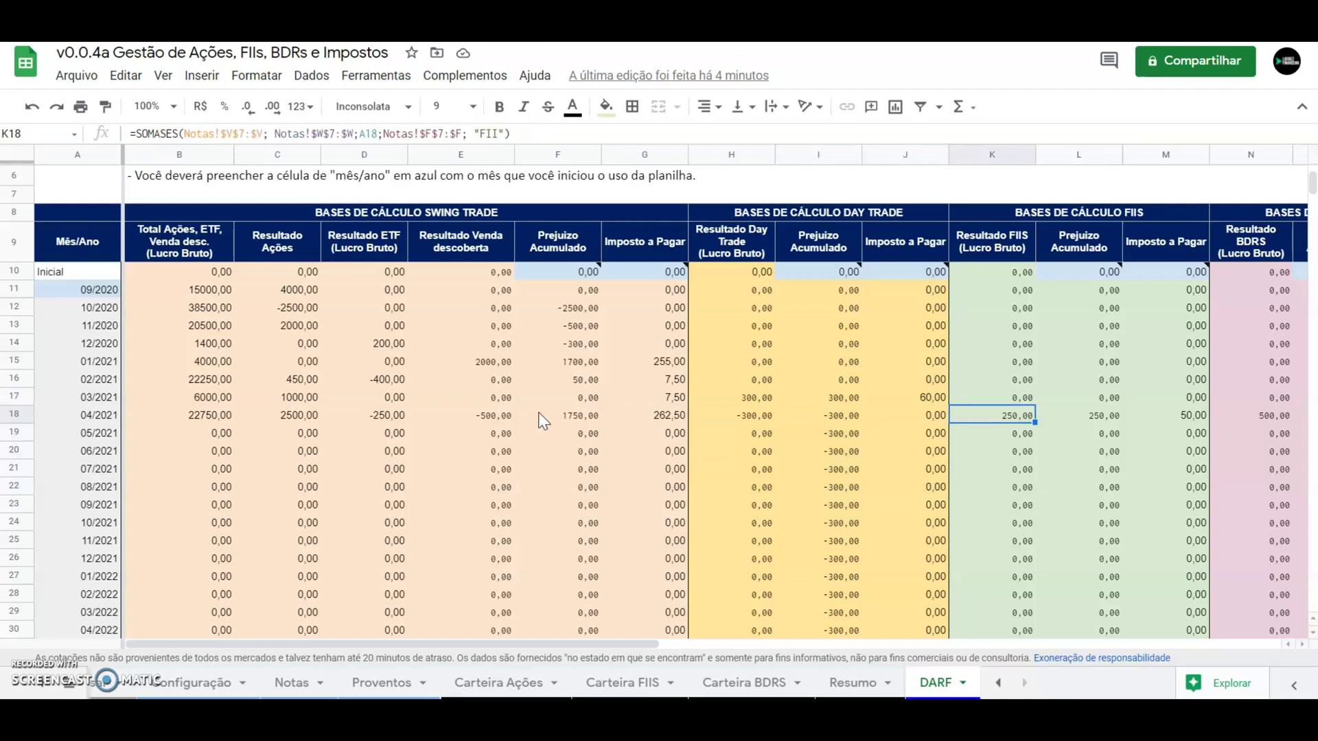
{"action": "key", "text": "Right"}
{"action": "key", "text": "Right"}
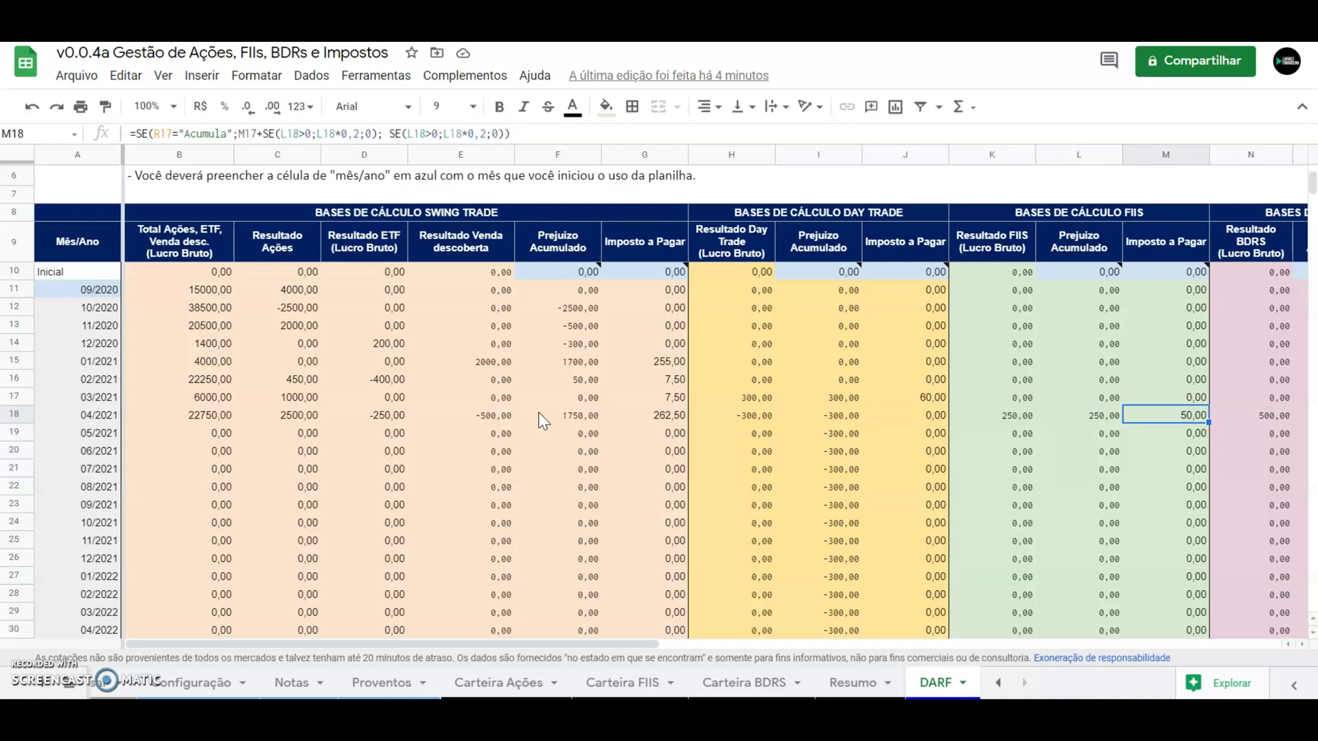
{"action": "key", "text": "Left"}
{"action": "key", "text": "Right"}
Follow the 04/2021 row from the BDRs result and tax to the DARF's Valor a pagar and Pagar status.
{"action": "key", "text": "Right"}
{"action": "key", "text": "Right"}
{"action": "key", "text": "Right"}
{"action": "key", "text": "Left"}
{"action": "key", "text": "Left"}
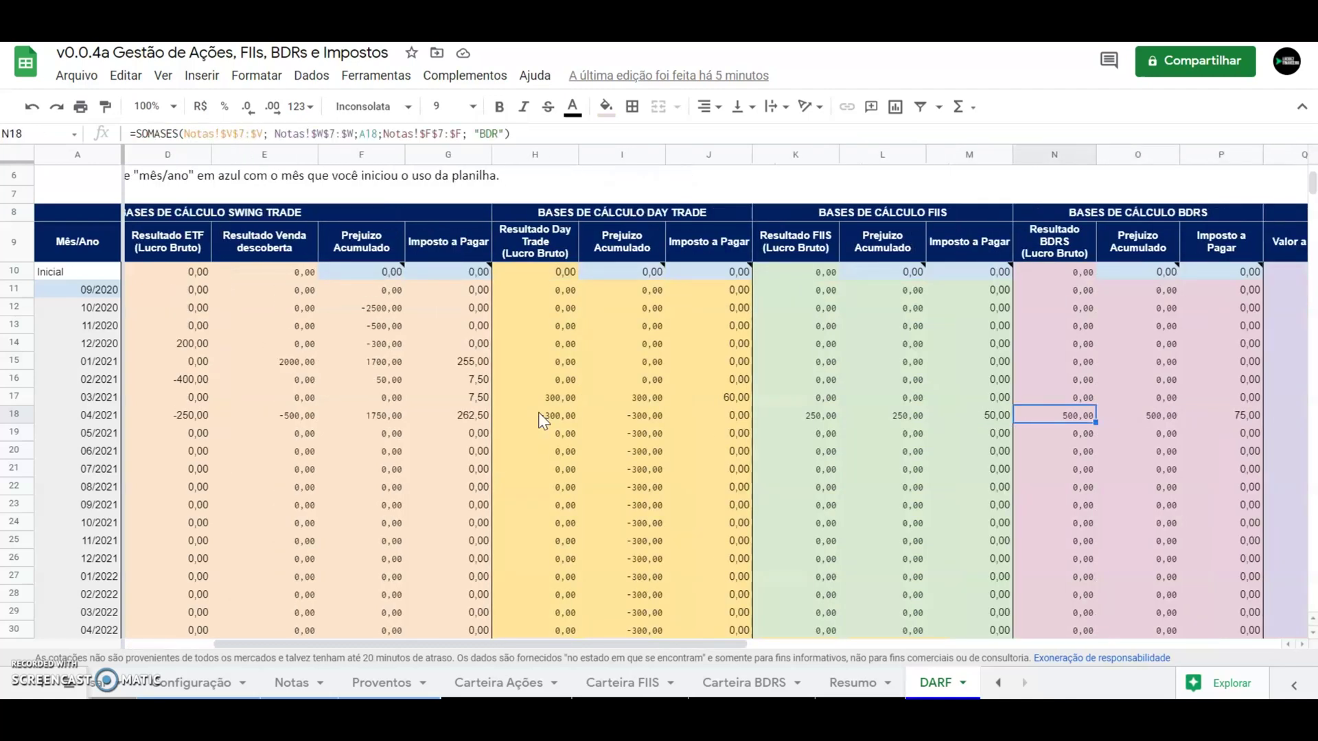
{"action": "key", "text": "Right"}
{"action": "key", "text": "Right"}
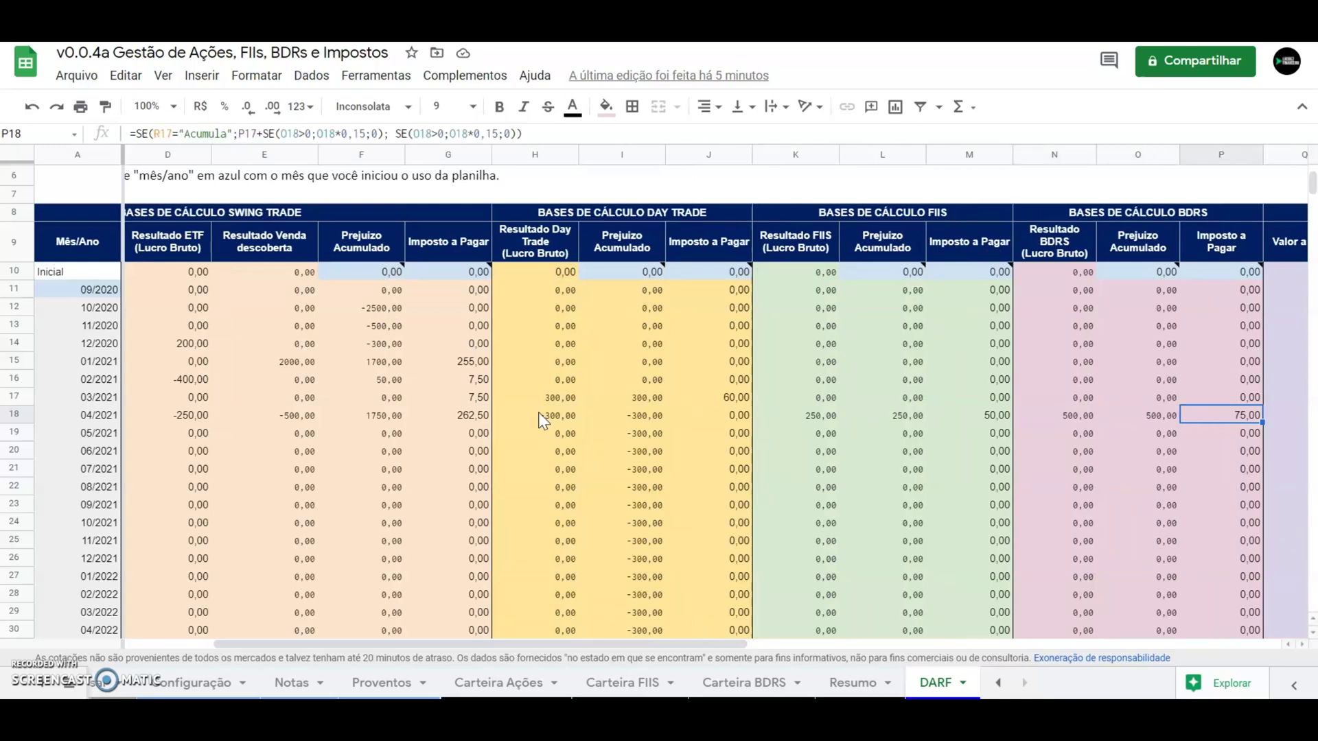
{"action": "key", "text": "Right"}
{"action": "key", "text": "Right"}
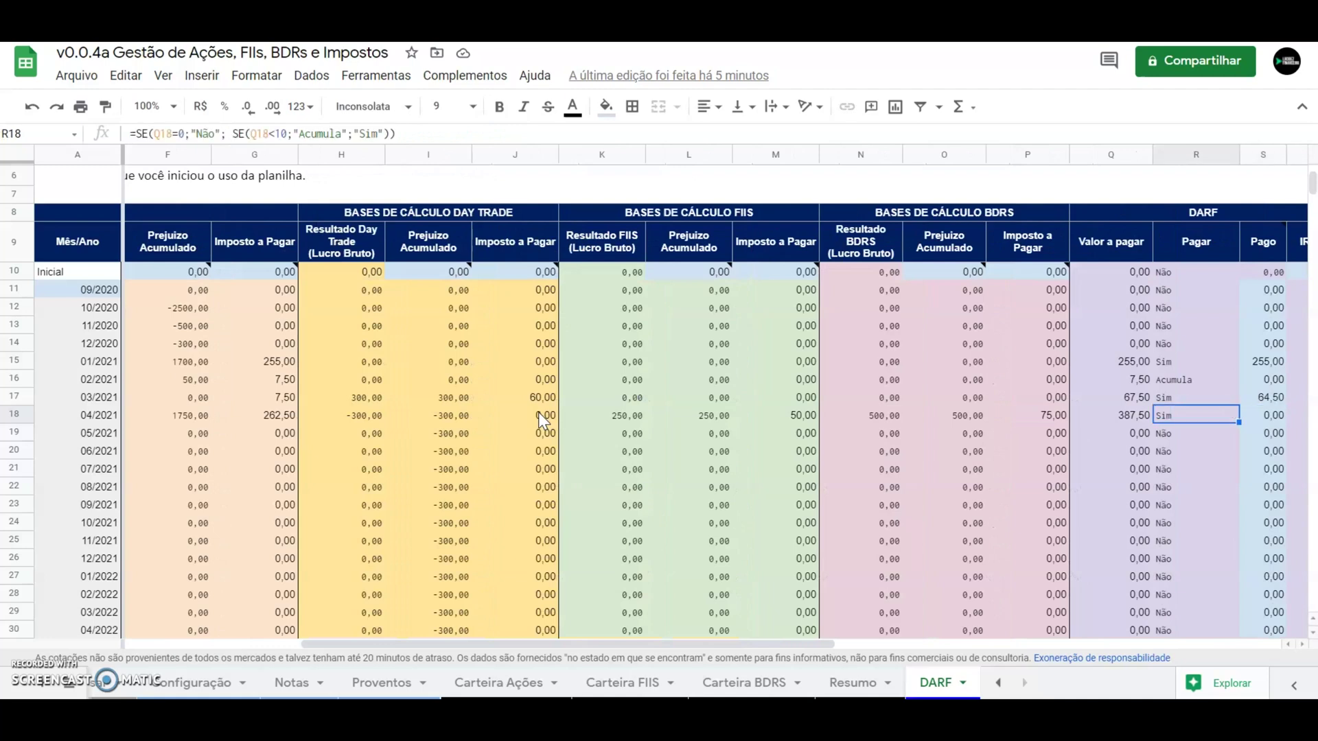
Record 385,59 as the Pago amount for 04/2021 in the DARF section.
{"action": "key", "text": "Left"}
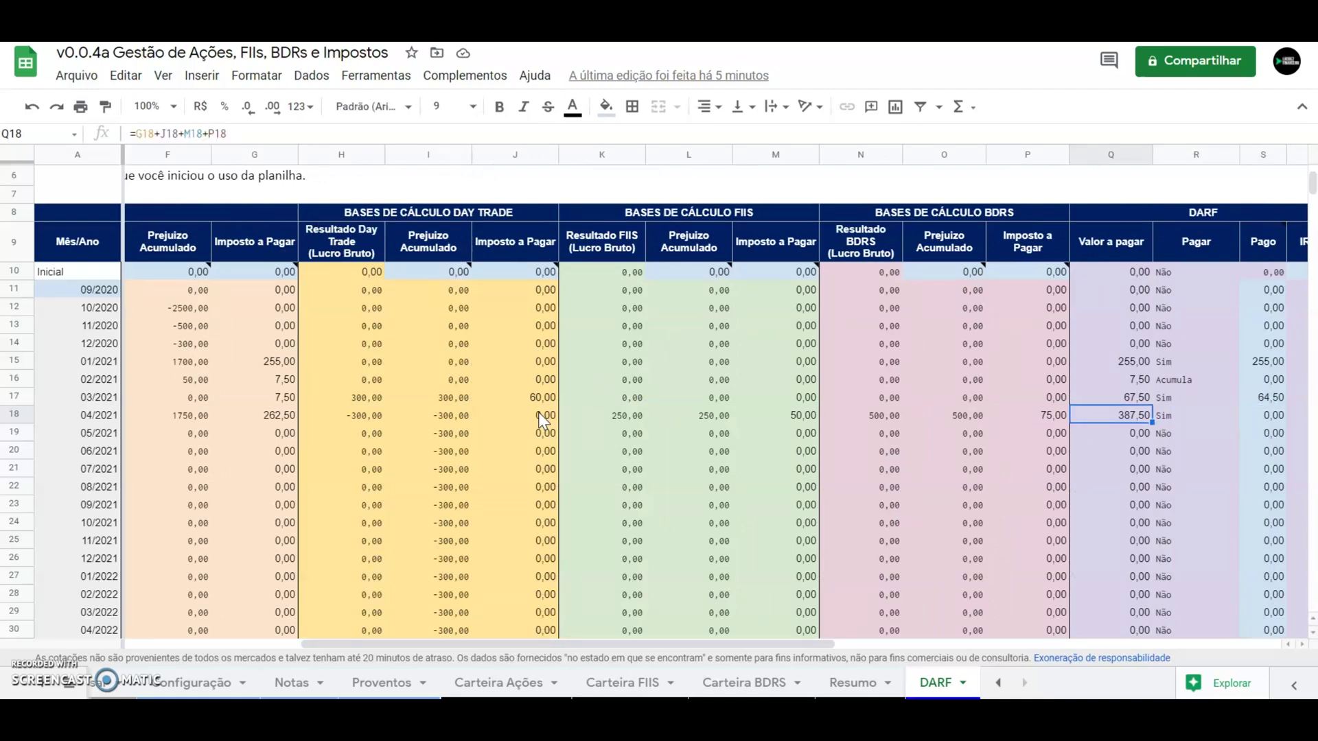
{"action": "key", "text": "Right"}
{"action": "key", "text": "Right"}
{"action": "key", "text": "Right"}
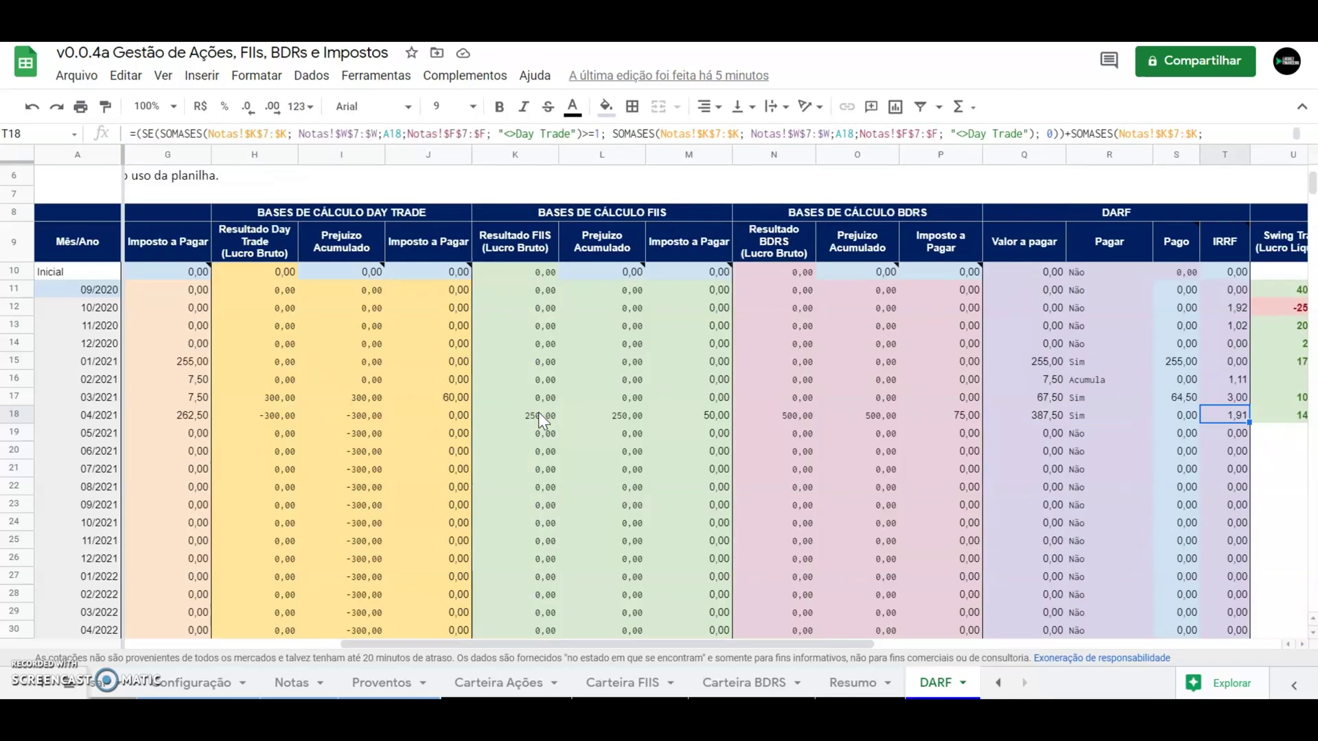
{"action": "key", "text": "Left"}
{"action": "type", "text": "385,"}
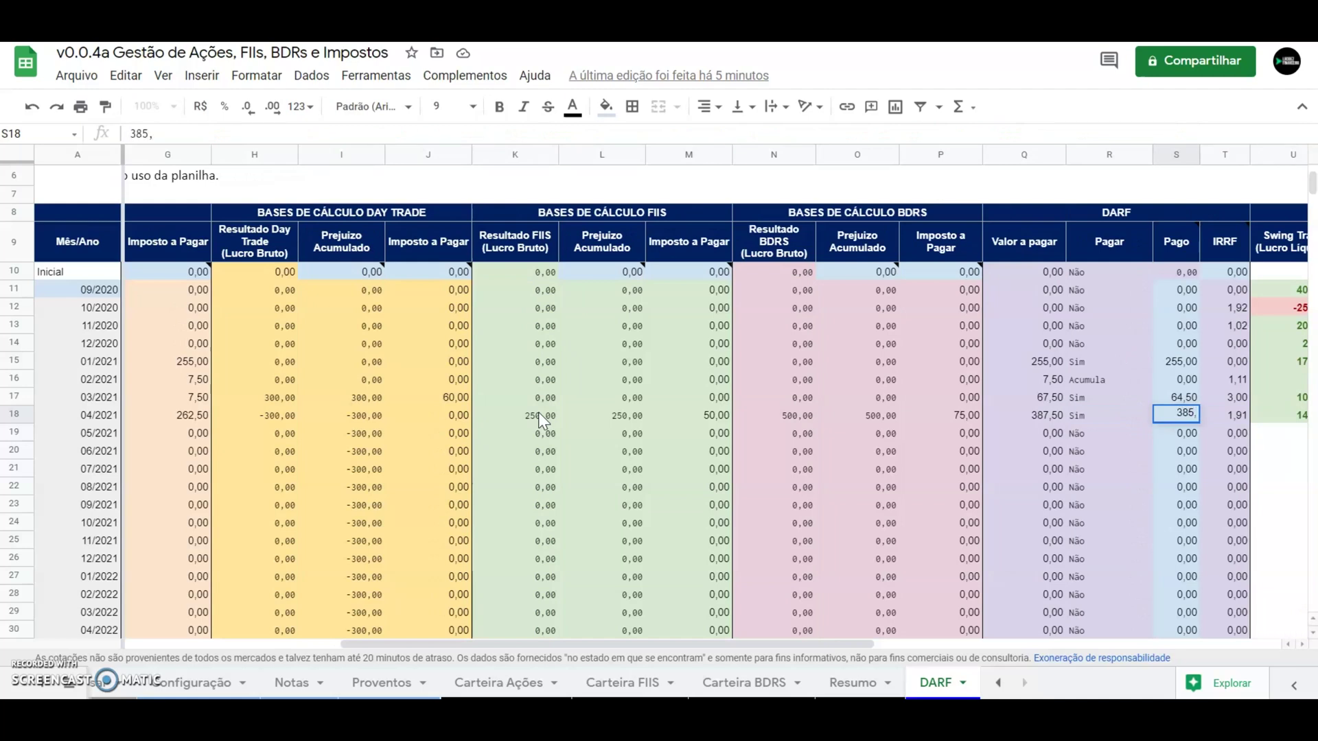
{"action": "type", "text": "59"}
{"action": "key", "text": "Right"}
Examine the 04/2021 Lucro Líquido for Swing Trade, Day Trade, FIIs and BDRs, and the Geral total.
{"action": "key", "text": "Right"}
{"action": "key", "text": "Right"}
{"action": "key", "text": "Right"}
{"action": "key", "text": "Right"}
{"action": "key", "text": "Right"}
{"action": "key", "text": "Left"}
{"action": "key", "text": "Left"}
{"action": "key", "text": "Left"}
{"action": "key", "text": "Left"}
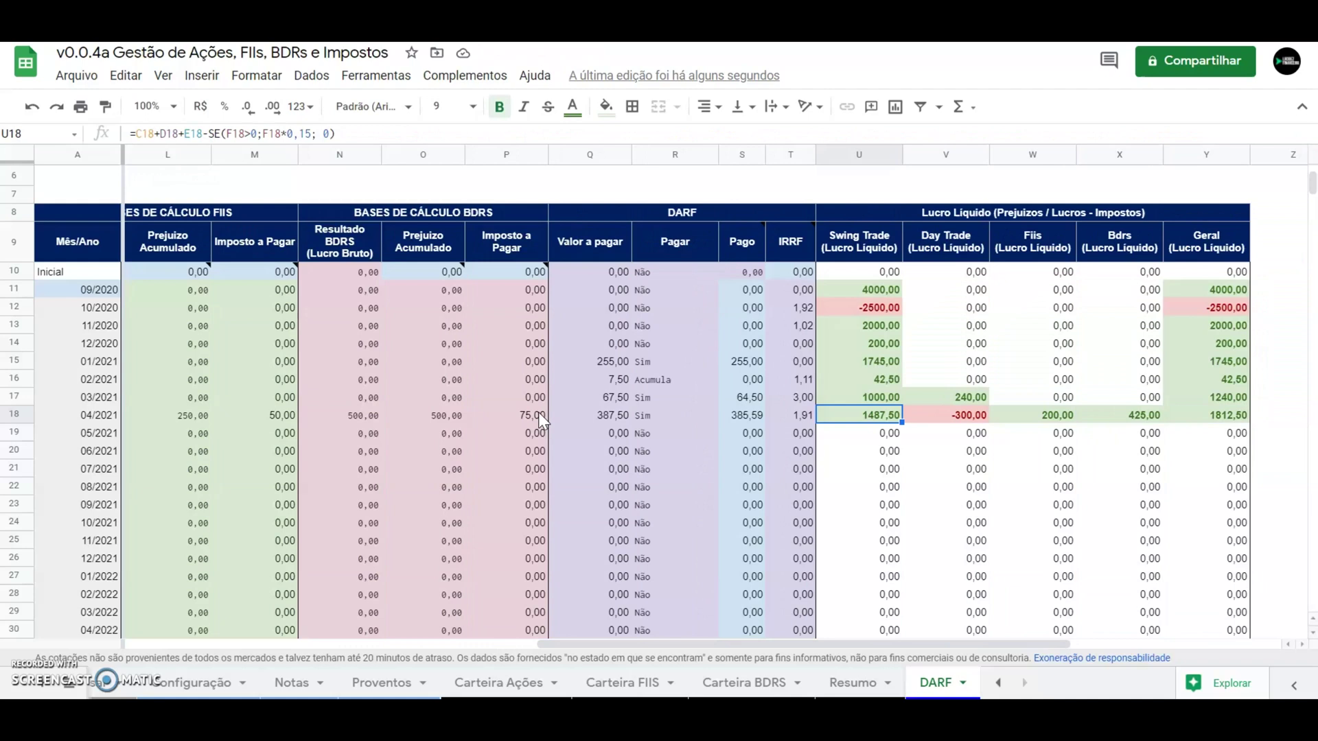
{"action": "key", "text": "Right"}
{"action": "key", "text": "Right"}
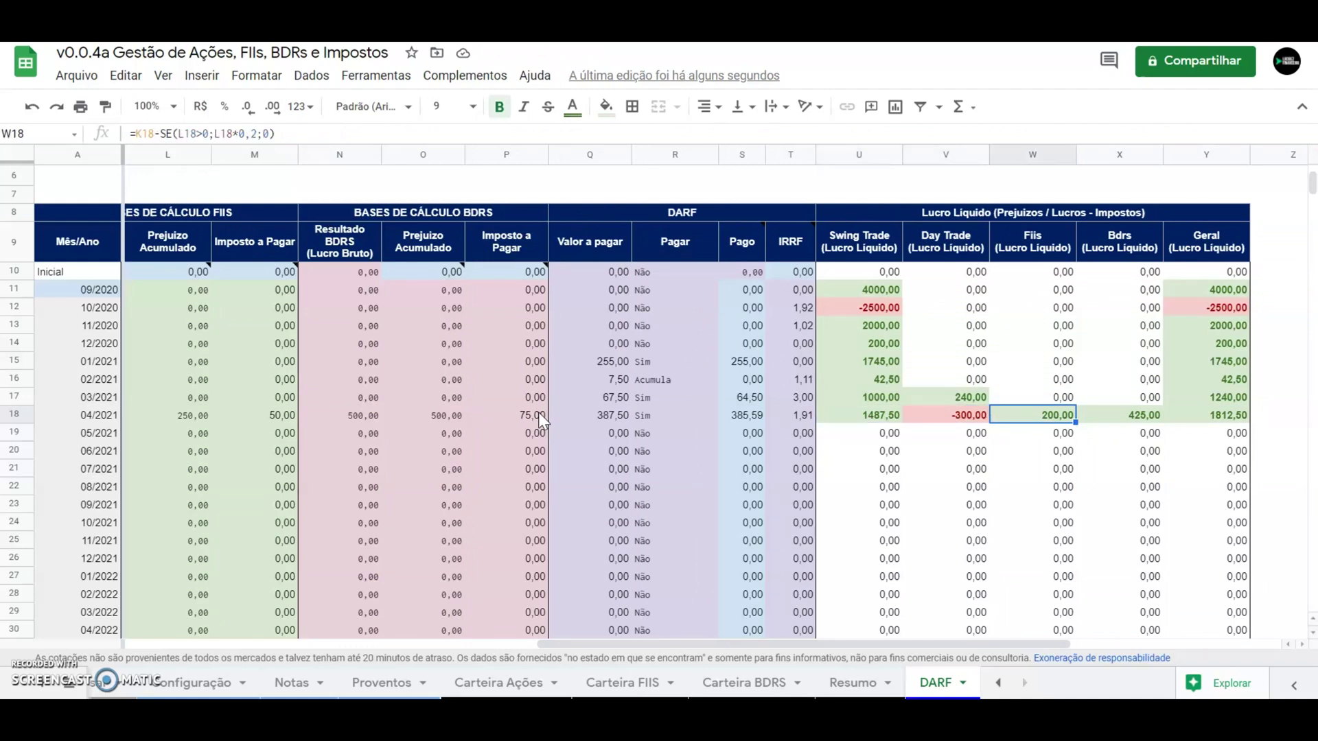
{"action": "key", "text": "Right"}
{"action": "key", "text": "Right"}
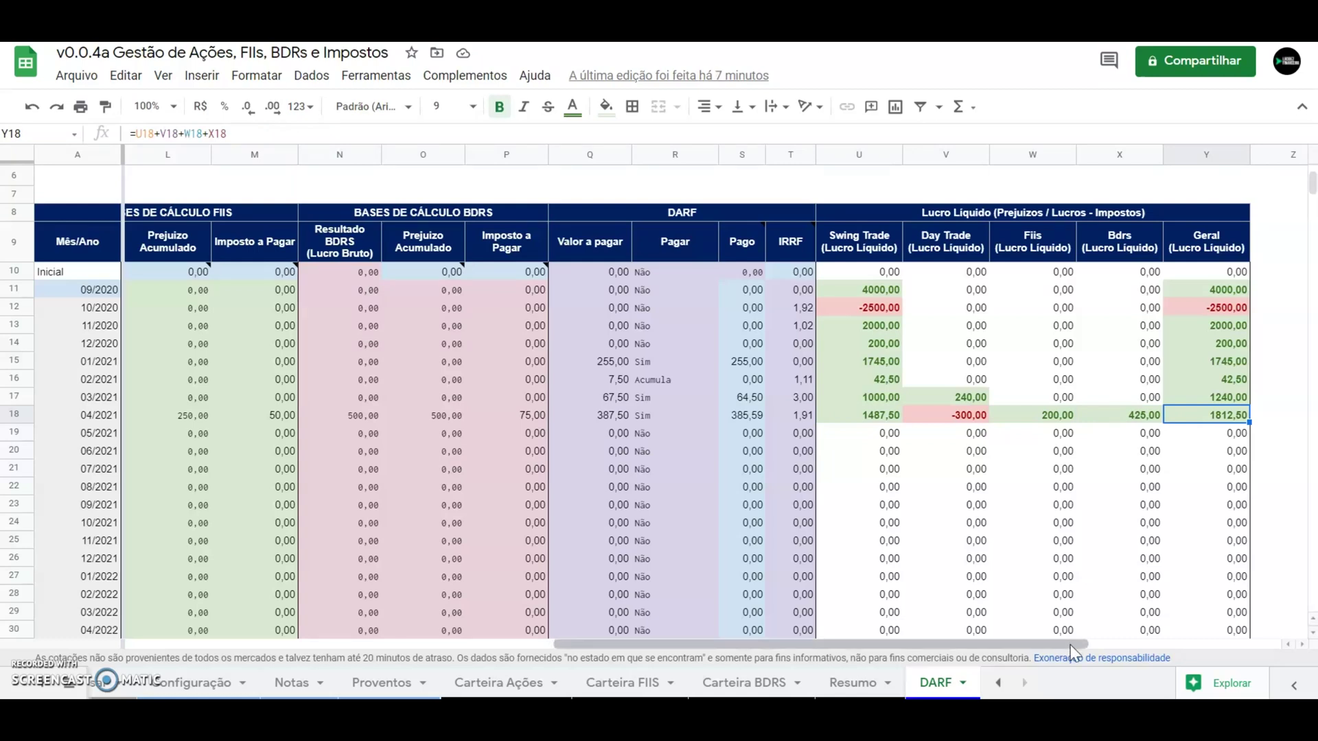
Read the notes on the Inicial row's swing trade Prejuizo Acumulado and Imposto a Pagar cells.
{"action": "left_click_drag", "start_coordinate": [1069, 644], "coordinate": [662, 642]}
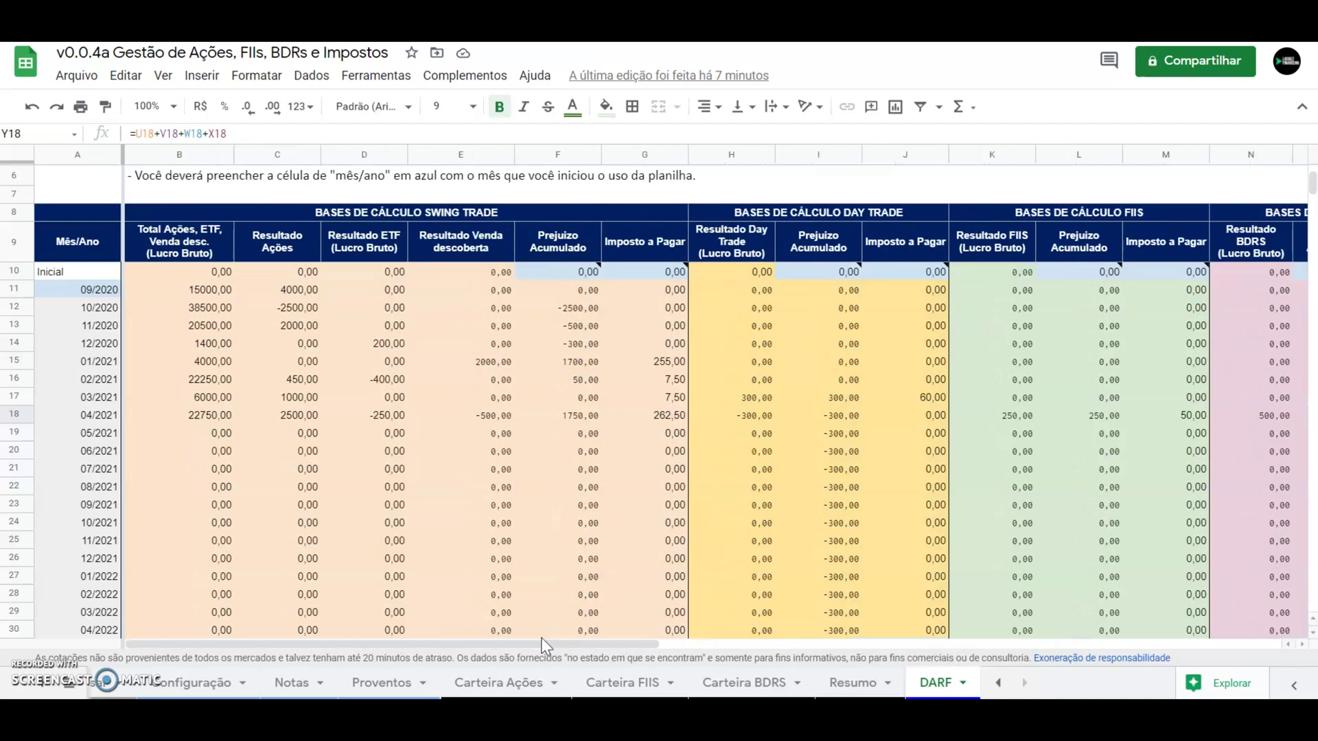
{"action": "left_click", "coordinate": [562, 274]}
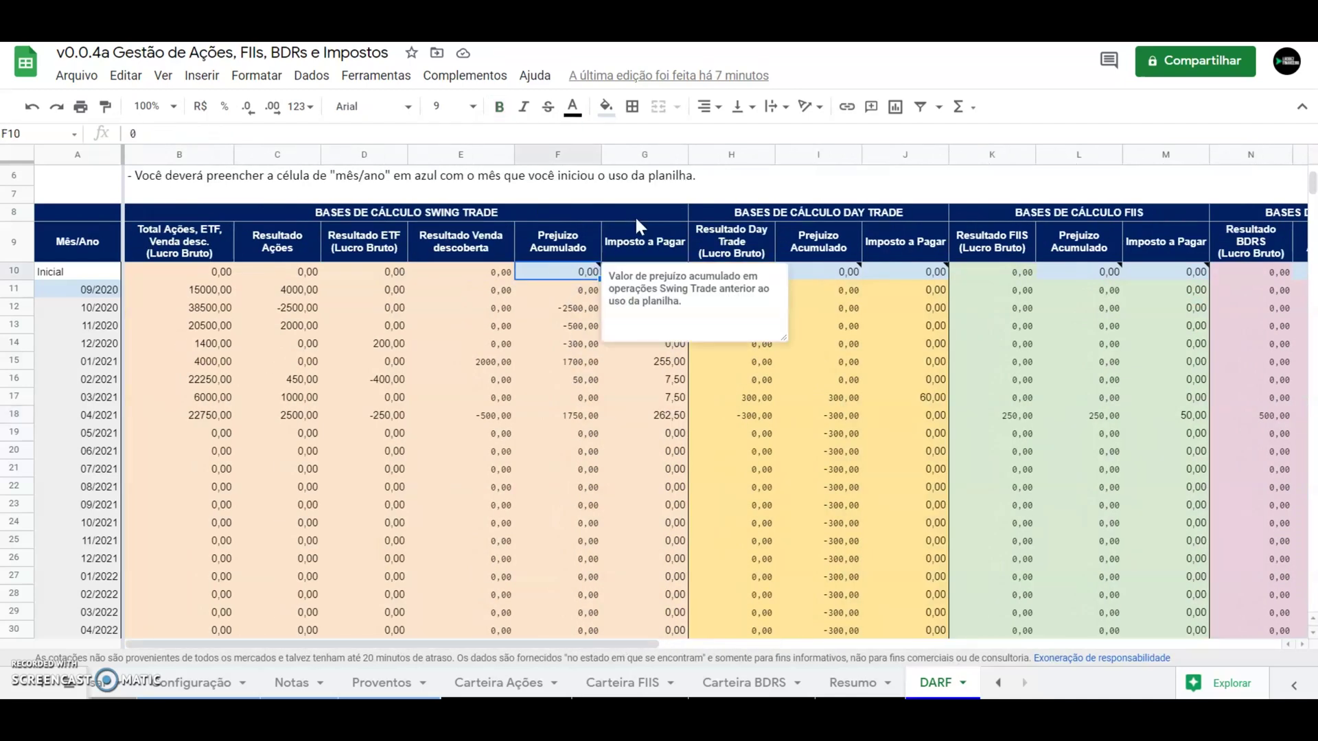
{"action": "left_click", "coordinate": [643, 274]}
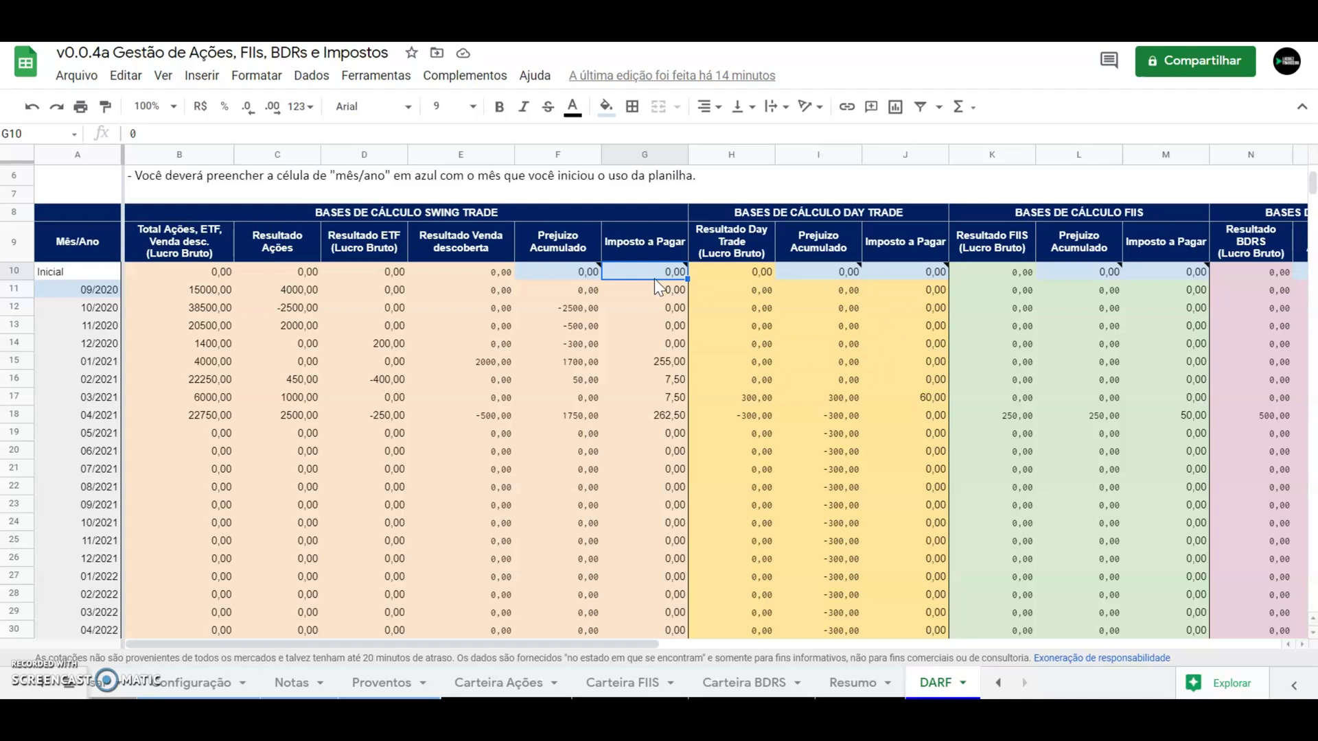
{"action": "mouse_move", "coordinate": [648, 273]}
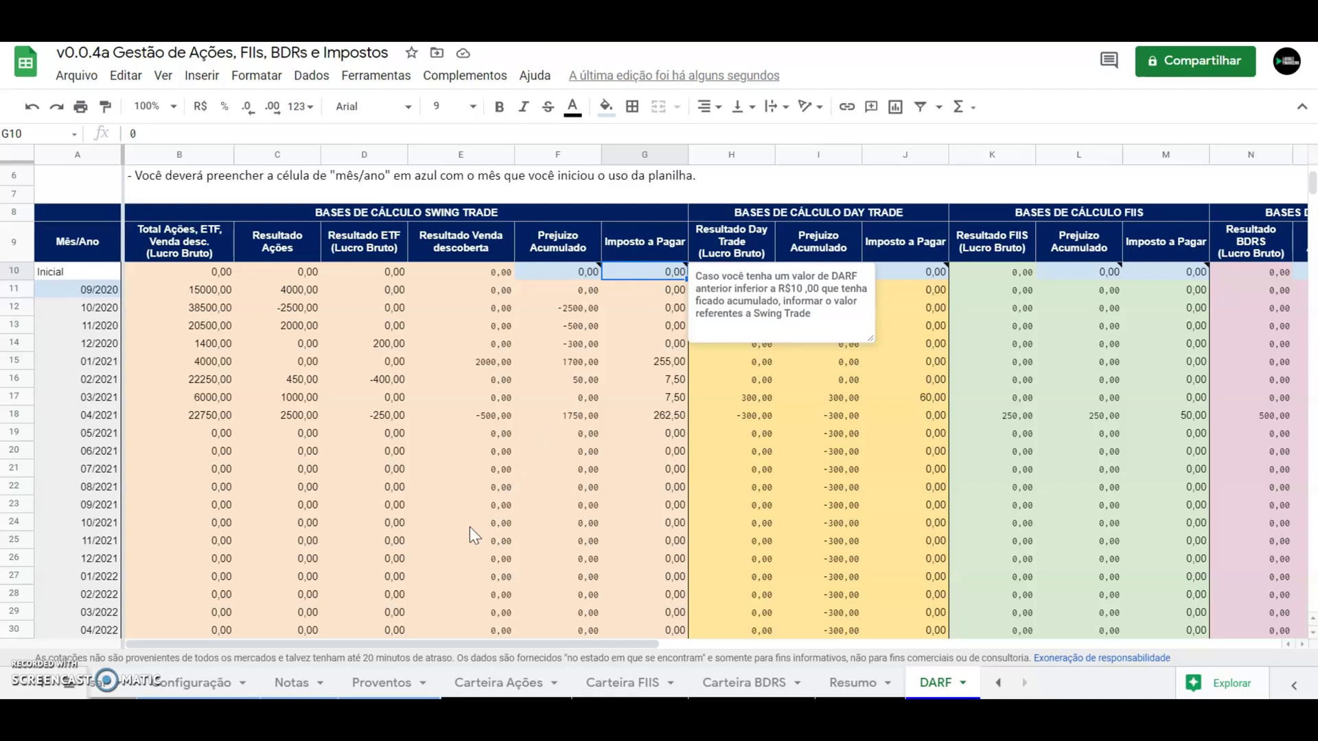
Clear all operation entries from Data through Tipo de Operação in rows 7 to 41 of the Notas sheet.
{"action": "left_click", "coordinate": [295, 683]}
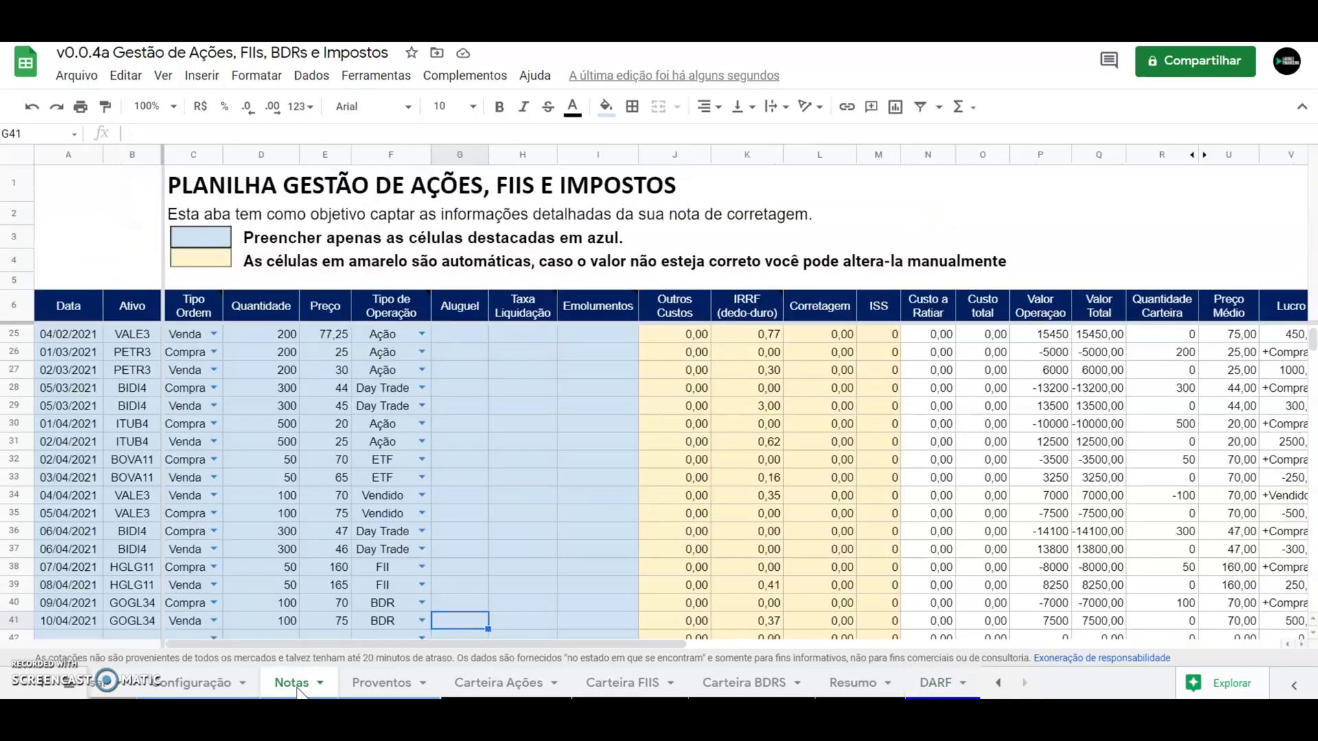
{"action": "left_click", "coordinate": [387, 625]}
{"action": "key", "text": "shift+Left"}
{"action": "key", "text": "shift+Left"}
{"action": "key", "text": "shift+Left"}
{"action": "key", "text": "shift+Left"}
{"action": "key", "text": "shift+Left"}
{"action": "key", "text": "shift+Up"}
{"action": "key", "text": "shift+Up"}
{"action": "key", "text": "shift+Up"}
{"action": "key", "text": "shift+Up"}
{"action": "key", "text": "shift+Up"}
{"action": "key", "text": "shift+Up"}
{"action": "key", "text": "shift+Up"}
{"action": "key", "text": "shift+Up"}
{"action": "key", "text": "shift+Up"}
{"action": "key", "text": "shift+Up"}
{"action": "key", "text": "shift+Up"}
{"action": "key", "text": "shift+Up"}
{"action": "key", "text": "shift+Up"}
{"action": "key", "text": "shift+Up"}
{"action": "key", "text": "shift+Up"}
{"action": "key", "text": "shift+Up"}
{"action": "key", "text": "shift+Up"}
{"action": "key", "text": "shift+Up"}
{"action": "key", "text": "shift+Up"}
{"action": "key", "text": "shift+Up"}
{"action": "key", "text": "shift+Up"}
{"action": "key", "text": "shift+Up"}
{"action": "key", "text": "shift+Up"}
{"action": "key", "text": "shift+Up"}
{"action": "key", "text": "shift+Up"}
{"action": "key", "text": "shift+Up"}
{"action": "key", "text": "shift+Up"}
{"action": "key", "text": "shift+Up"}
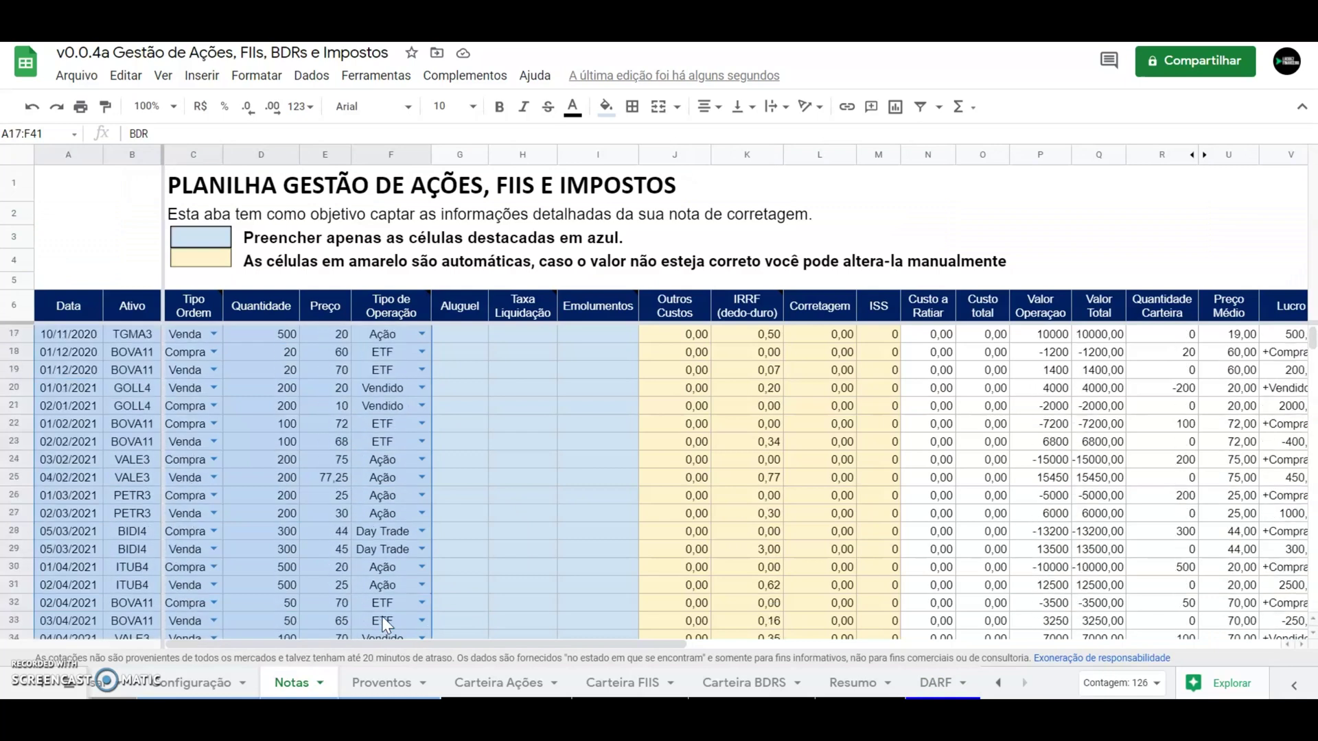
{"action": "key", "text": "shift+Up"}
{"action": "key", "text": "shift+Up"}
{"action": "key", "text": "shift+Up"}
{"action": "key", "text": "shift+Up"}
{"action": "key", "text": "shift+Up"}
{"action": "key", "text": "shift+Up"}
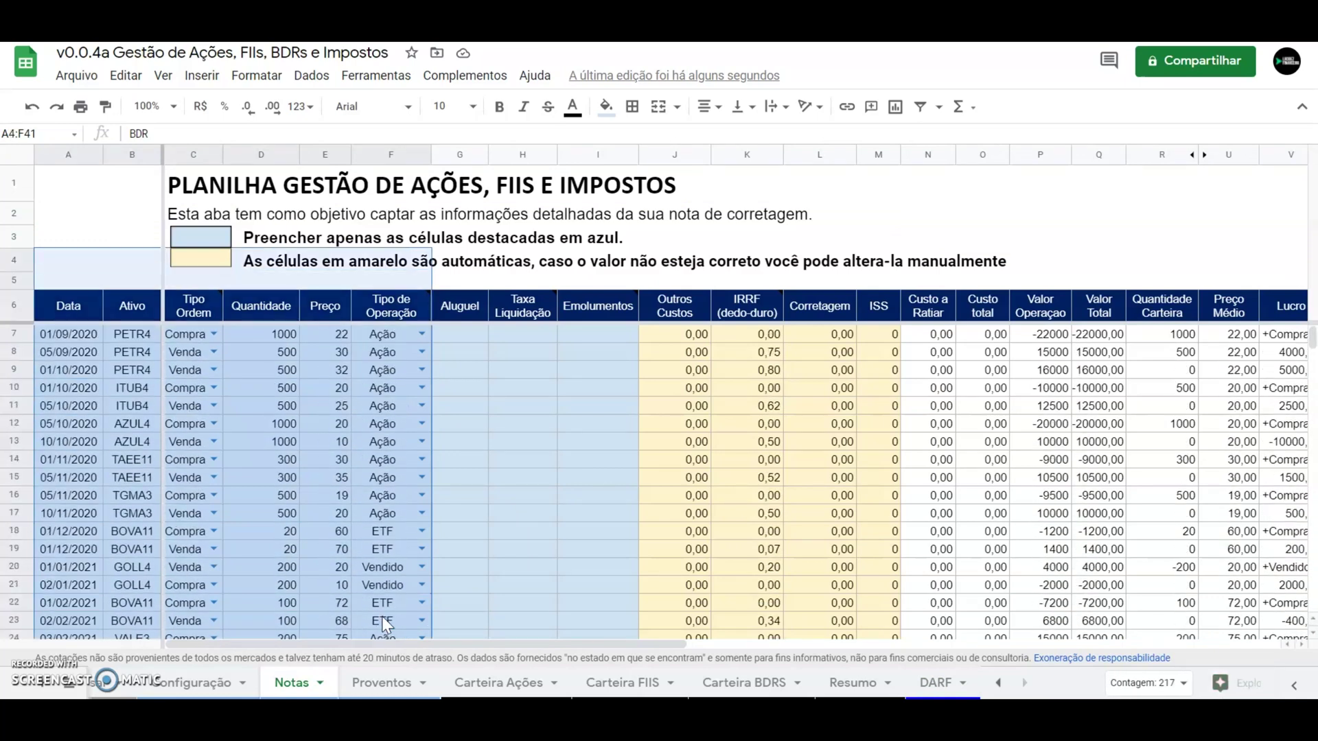
{"action": "key", "text": "shift+Down"}
{"action": "key", "text": "shift+Up"}
{"action": "key", "text": "Delete"}
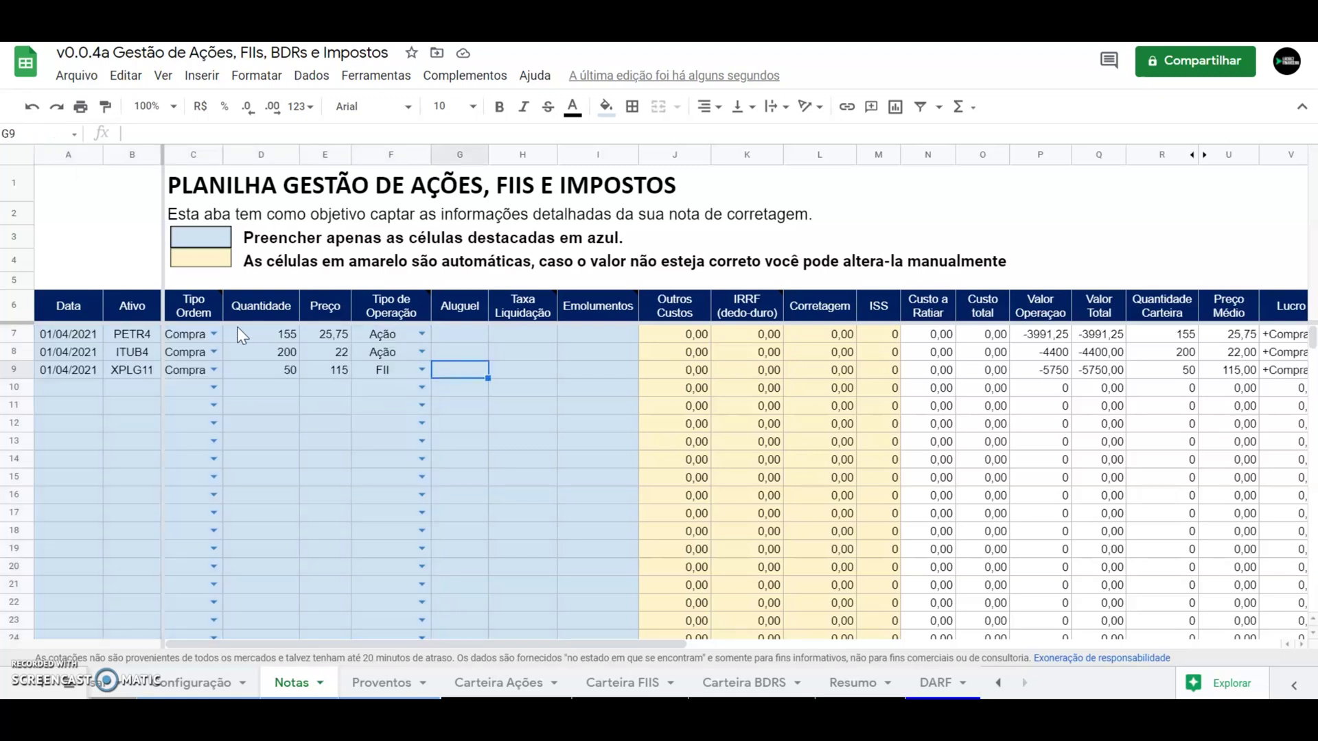
Review the prices and quantities of the three purchases in Notas and their positions in Carteira Ações and Carteira FIIS.
{"action": "left_click", "coordinate": [346, 341]}
{"action": "key", "text": "shift+Down"}
{"action": "key", "text": "shift+Down"}
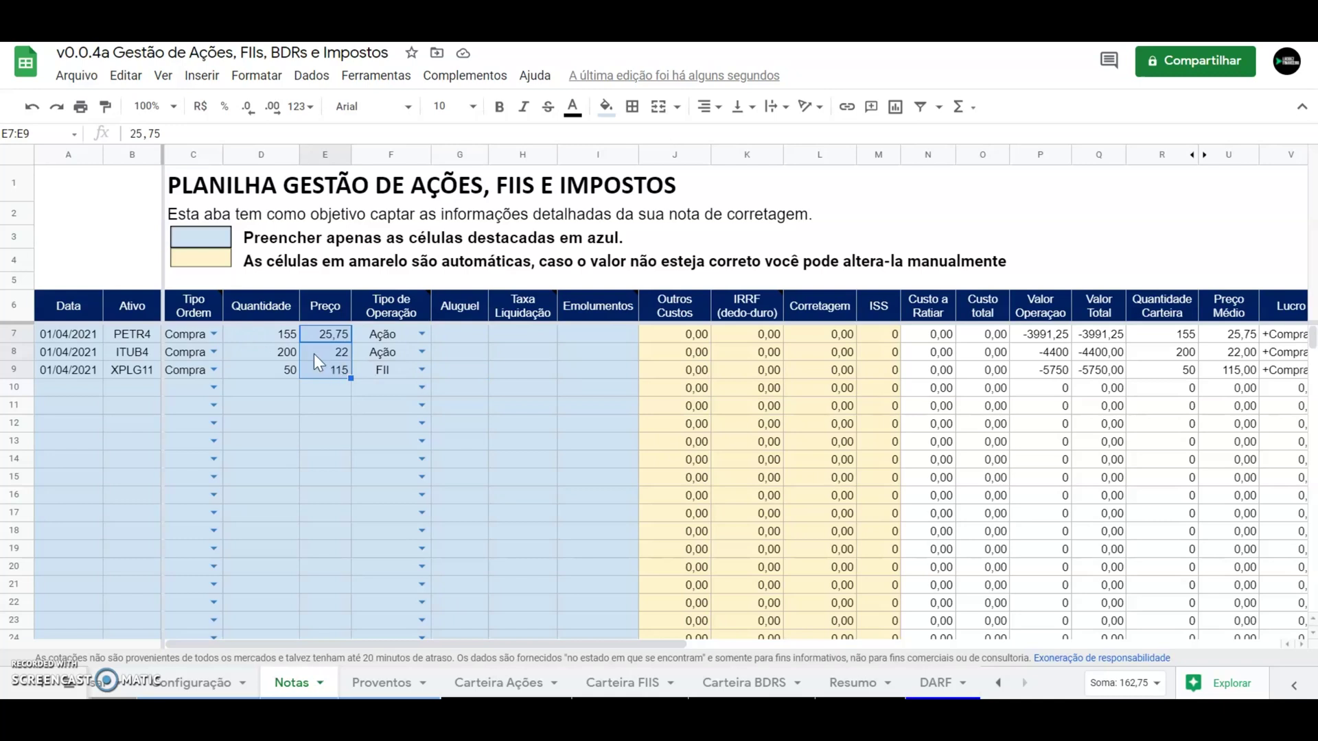
{"action": "left_click", "coordinate": [283, 337]}
{"action": "key", "text": "shift+Down"}
{"action": "key", "text": "shift+Down"}
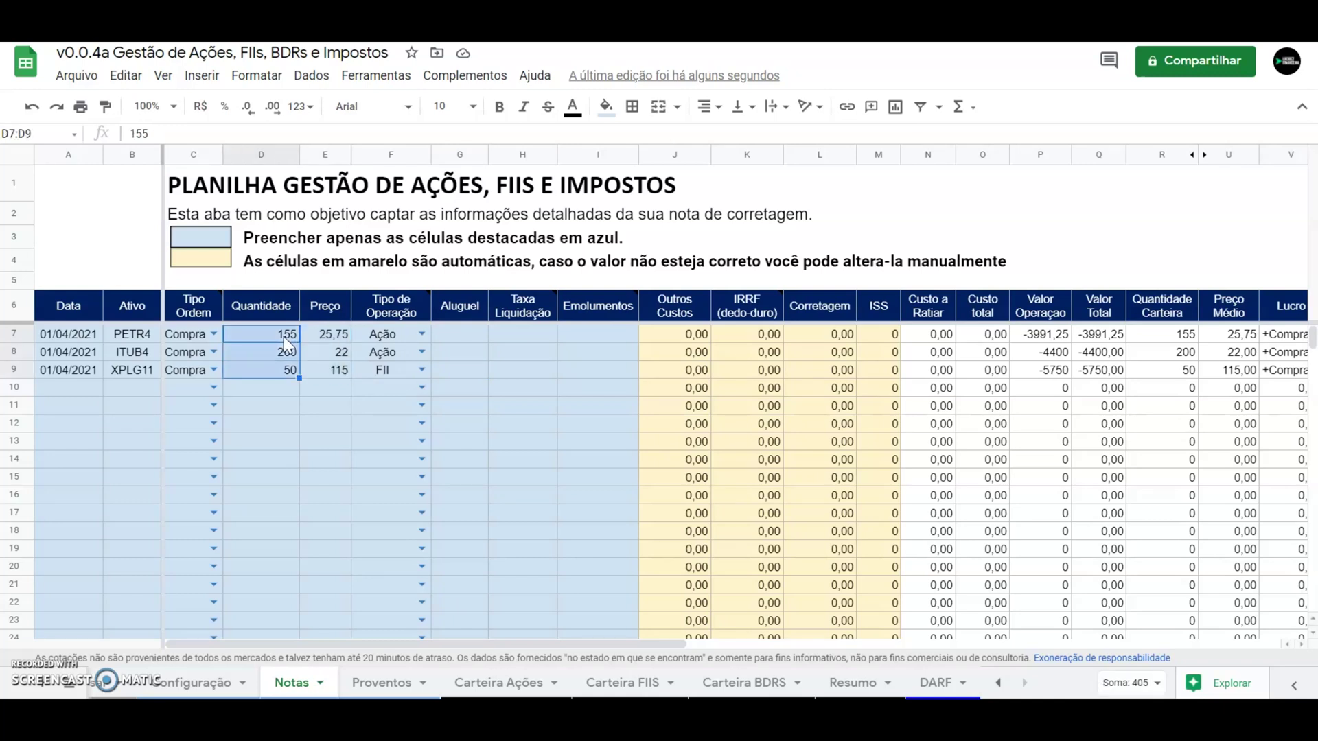
{"action": "left_click", "coordinate": [522, 693]}
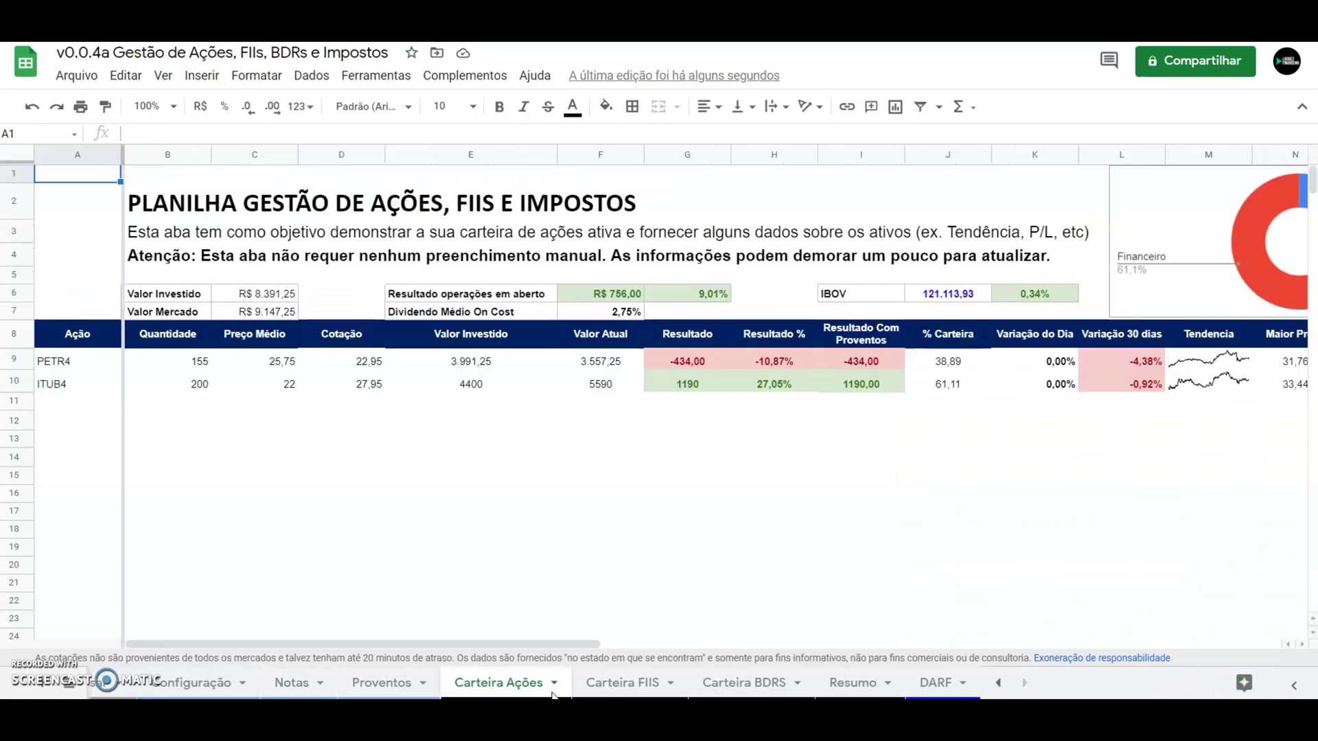
{"action": "left_click", "coordinate": [622, 692]}
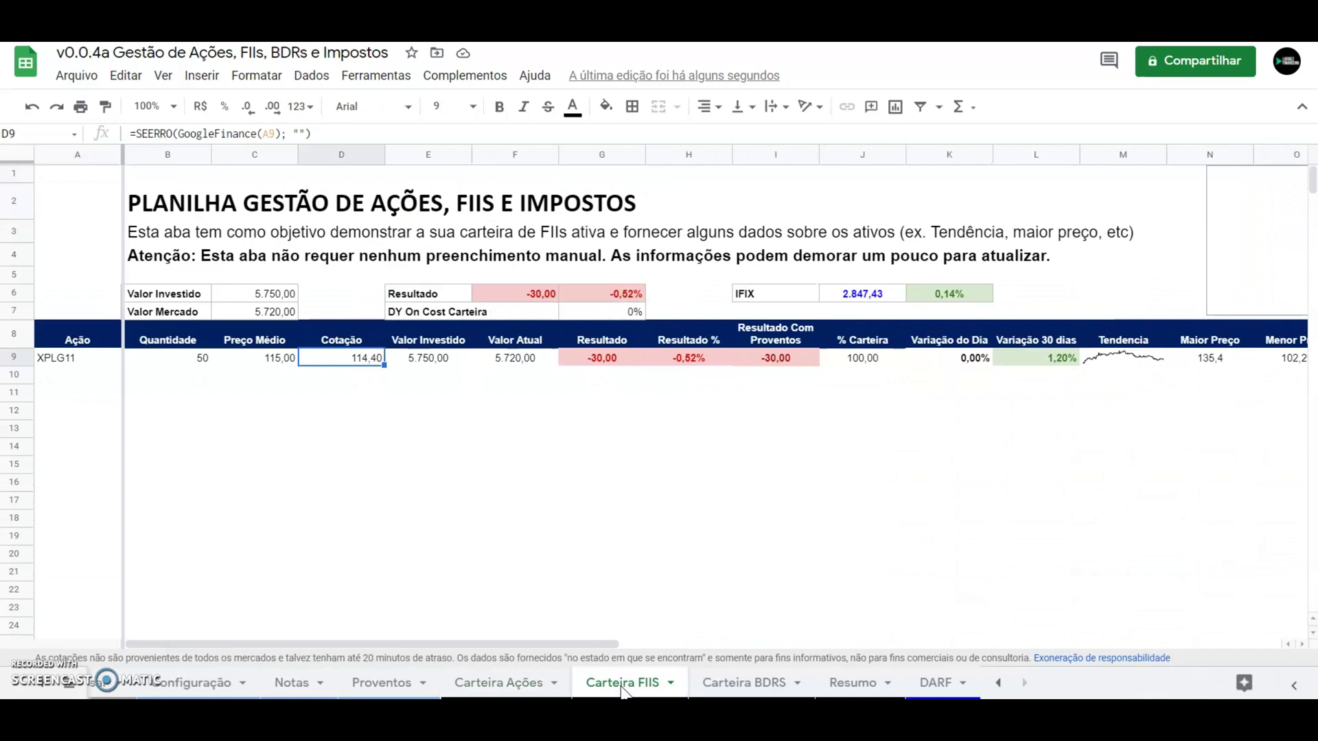
Set the starting Mês/Ano in the DARF sheet to 04/2021.
{"action": "left_click", "coordinate": [943, 690]}
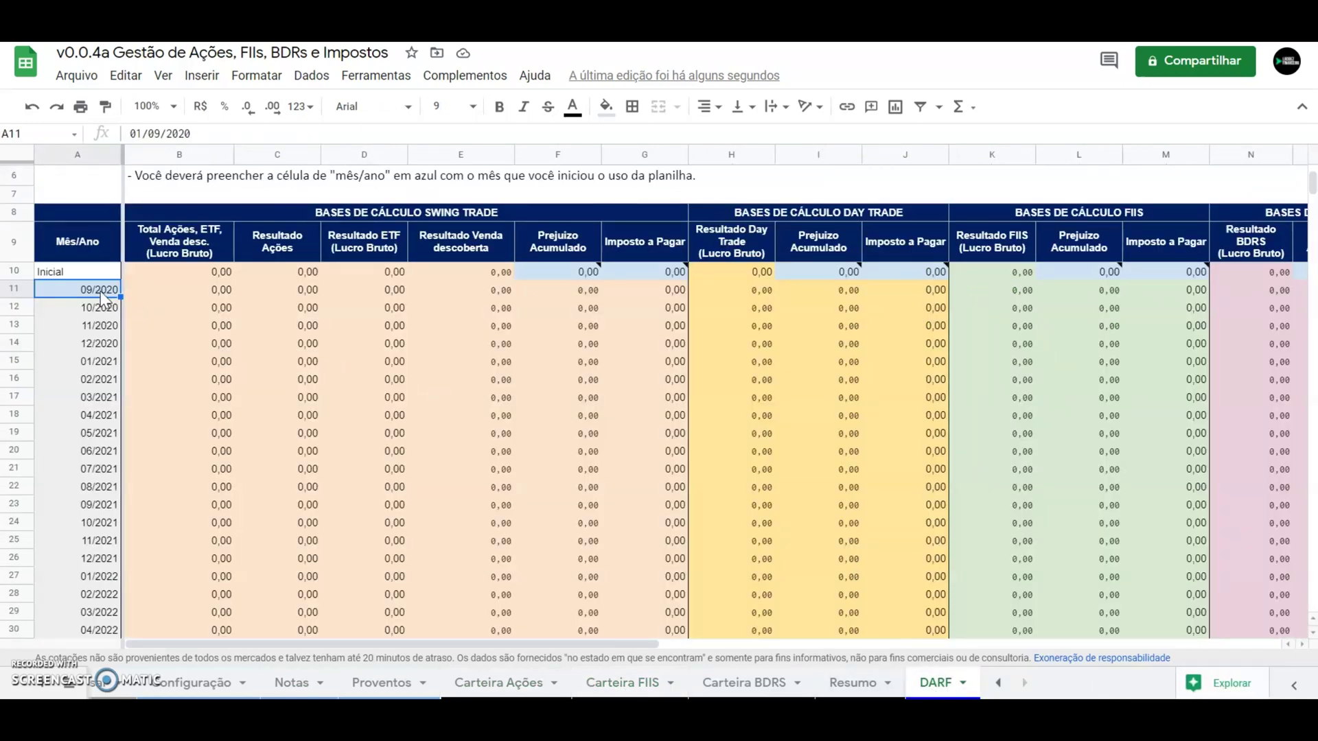
{"action": "type", "text": "04/2021"}
{"action": "key", "text": "Tab"}
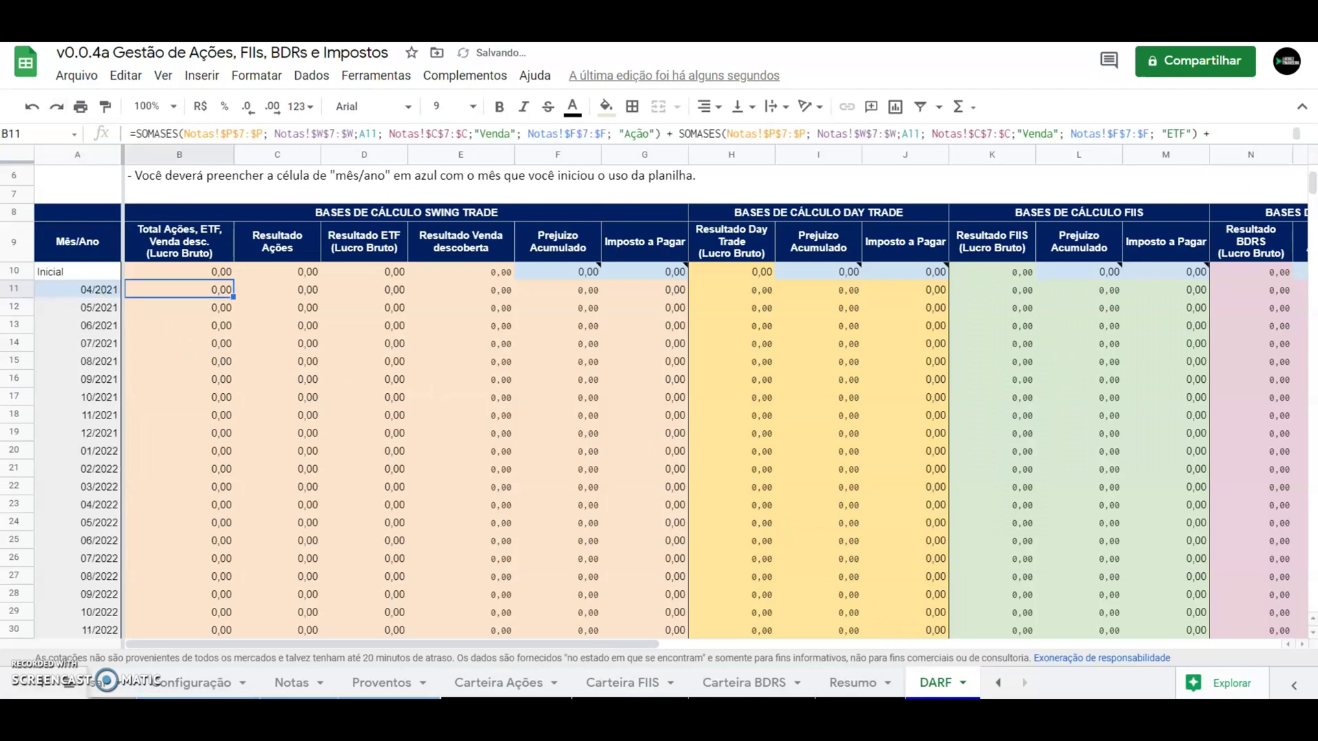
Set the Inicial row's swing trade Prejuizo Acumulado to -350 and its Imposto a Pagar to 5.
{"action": "left_click", "coordinate": [584, 272]}
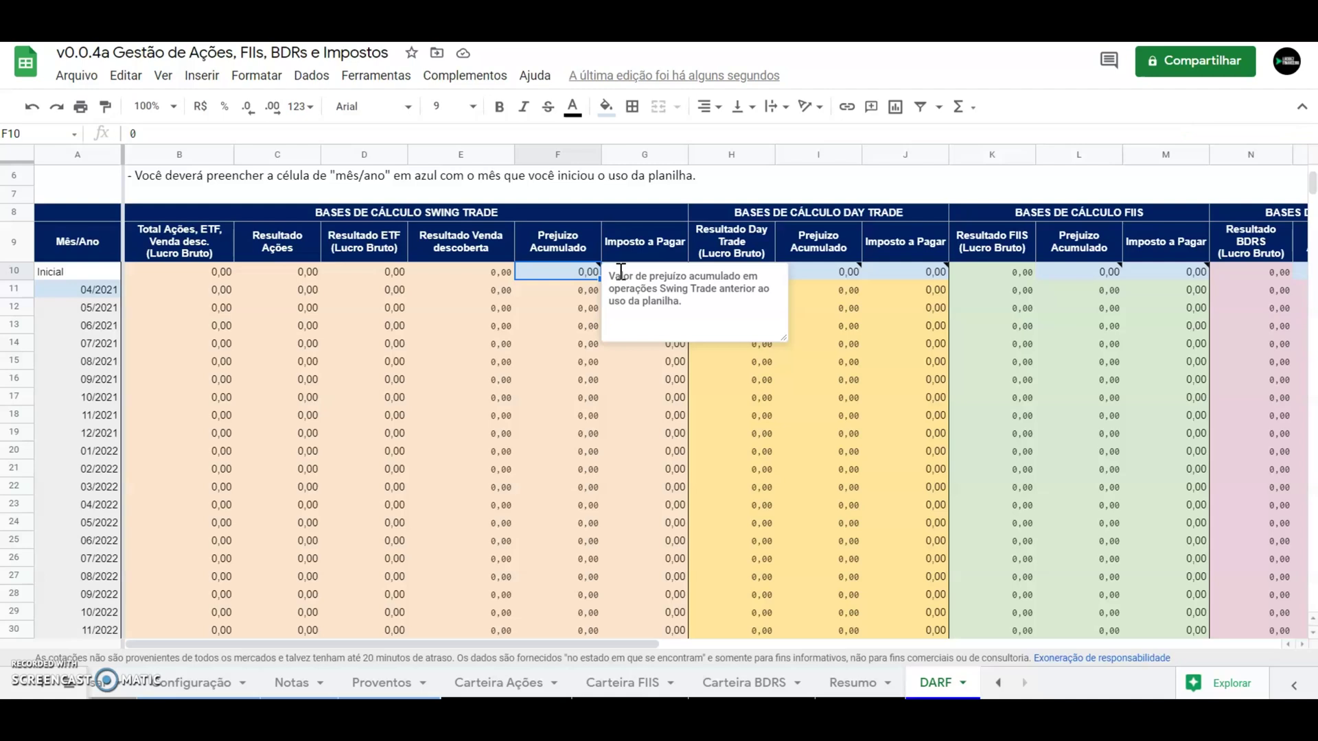
{"action": "type", "text": "-350"}
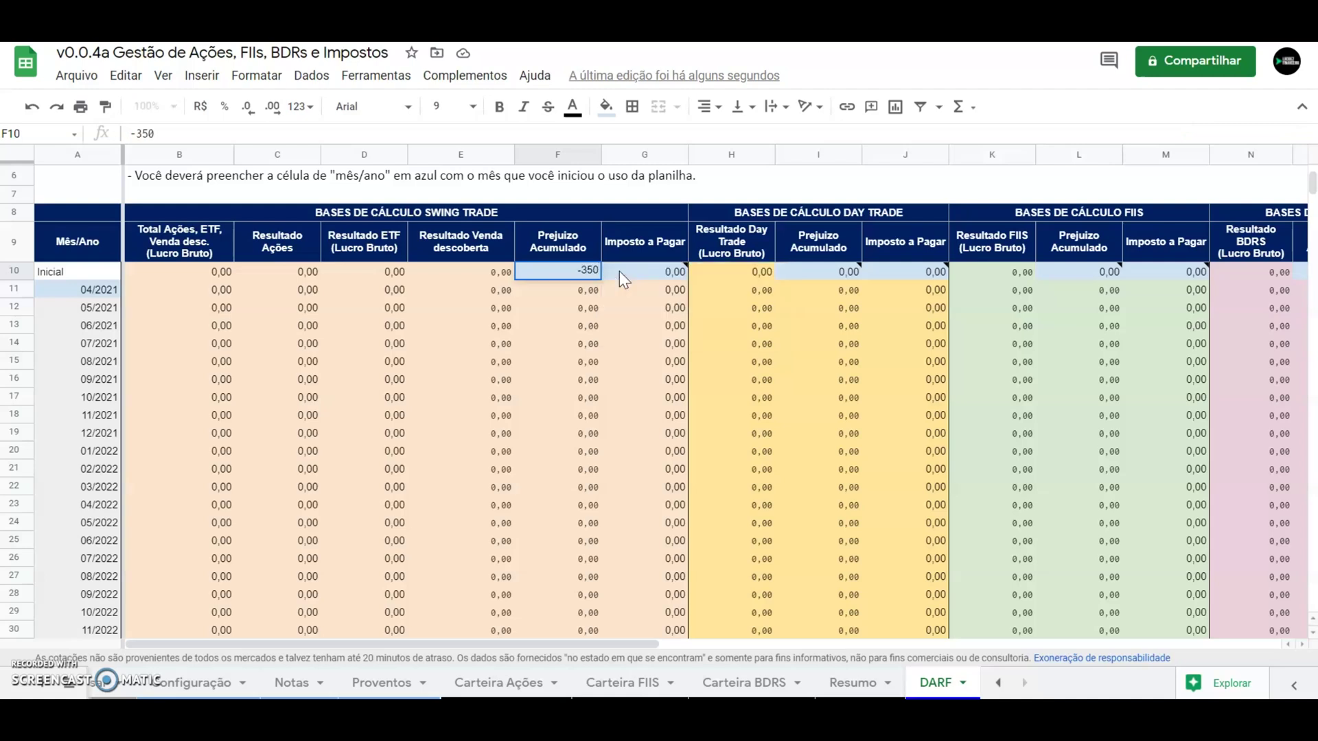
{"action": "key", "text": "Return"}
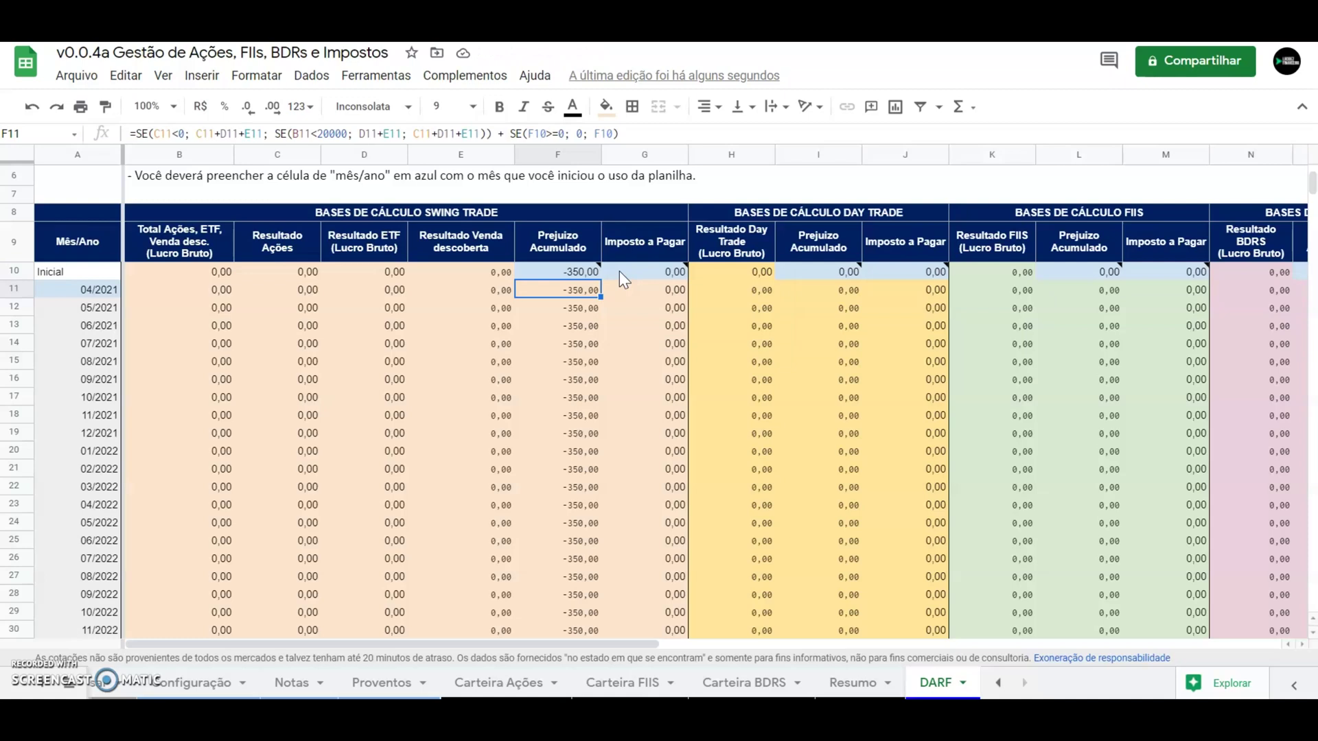
{"action": "left_click", "coordinate": [619, 270]}
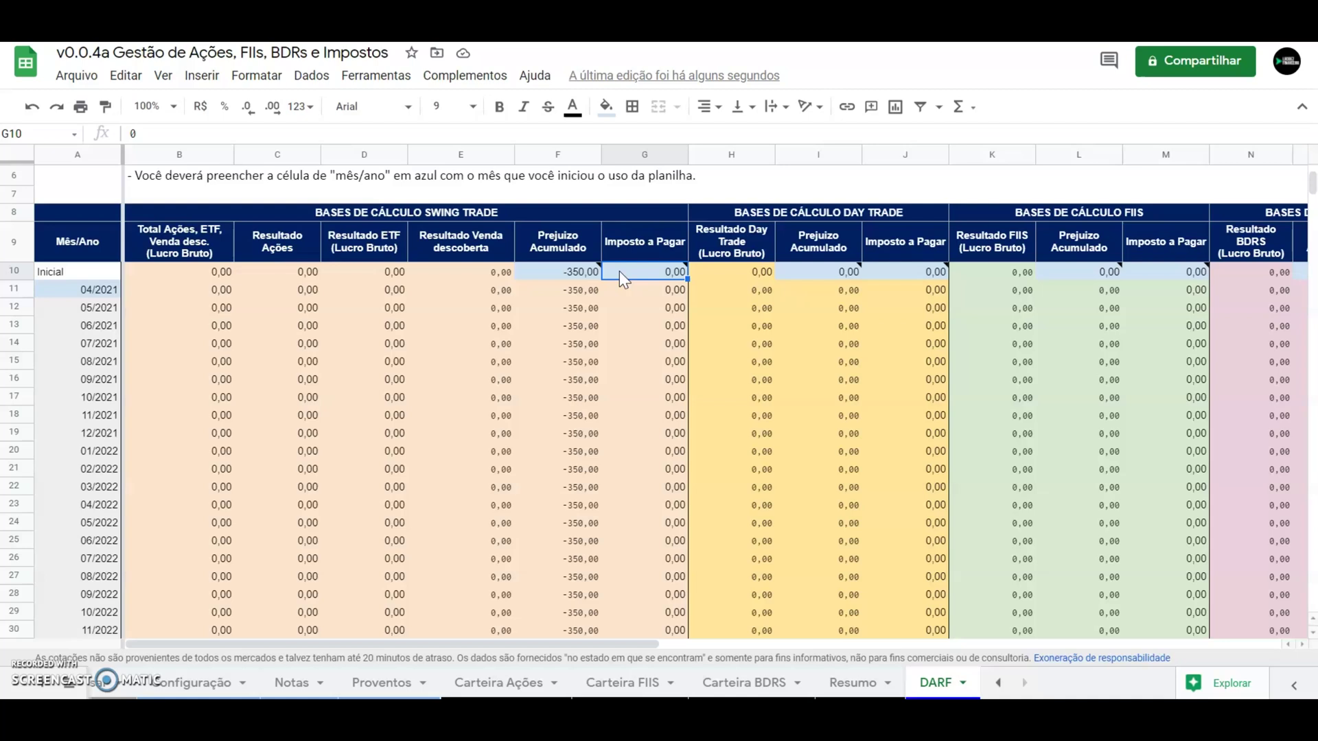
{"action": "type", "text": "5"}
{"action": "key", "text": "Return"}
{"action": "left_click", "coordinate": [660, 275]}
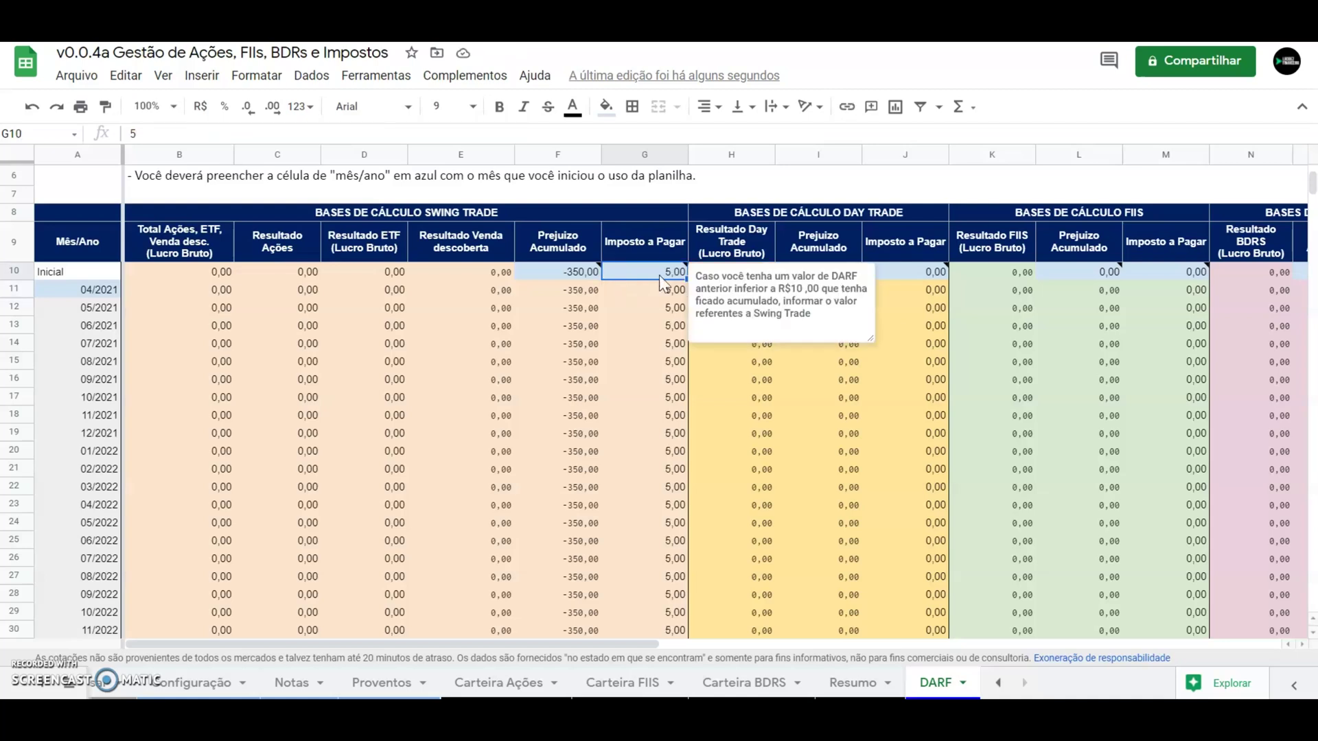
Set the Inicial row's day trade Prejuizo Acumulado to -500 and its Imposto a Pagar to 2.
{"action": "key", "text": "Tab"}
{"action": "key", "text": "Tab"}
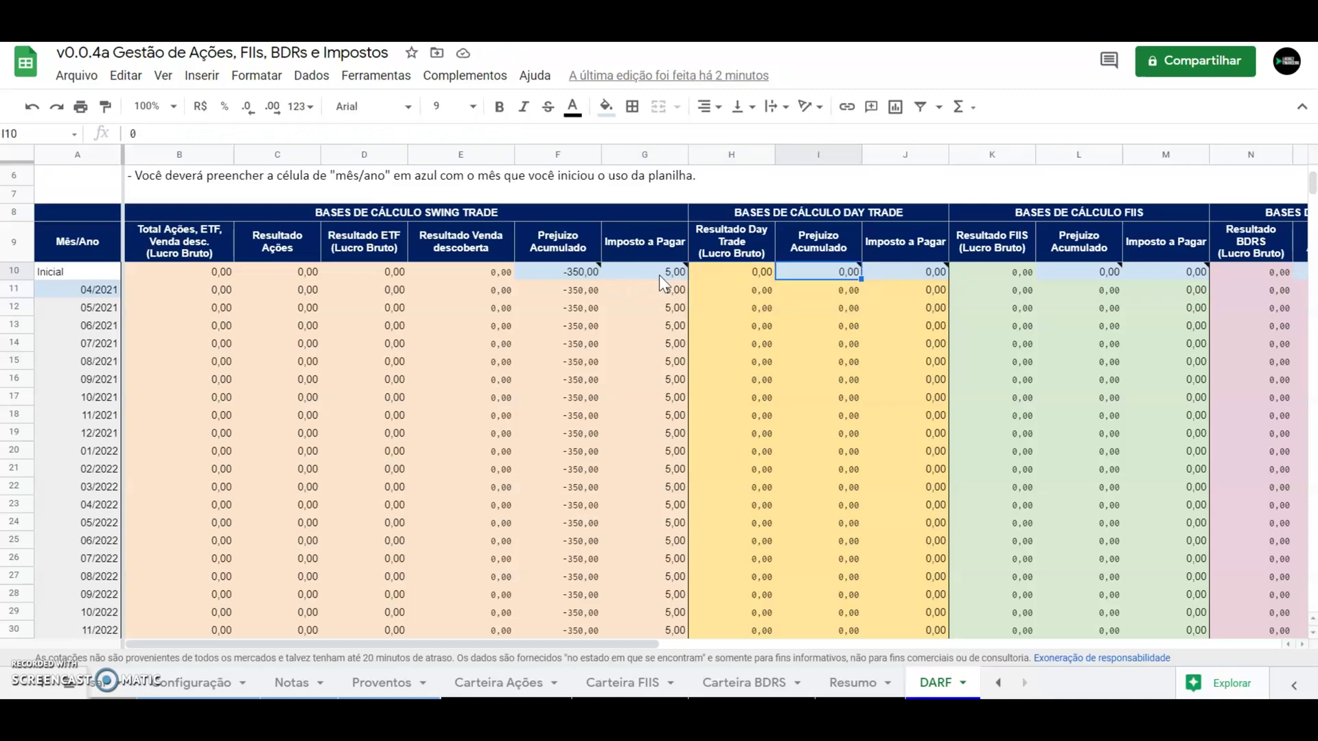
{"action": "key", "text": "BackSpace"}
{"action": "type", "text": "-500"}
{"action": "key", "text": "Tab"}
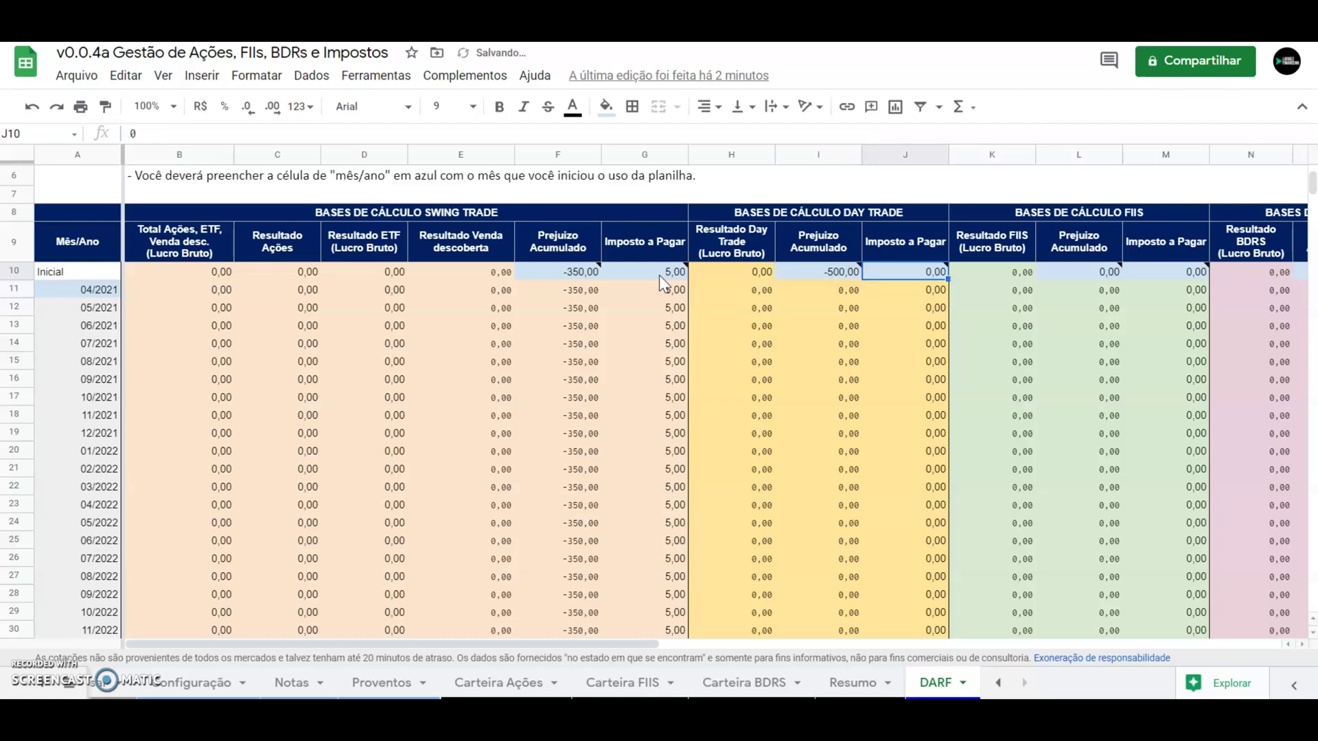
{"action": "type", "text": "2"}
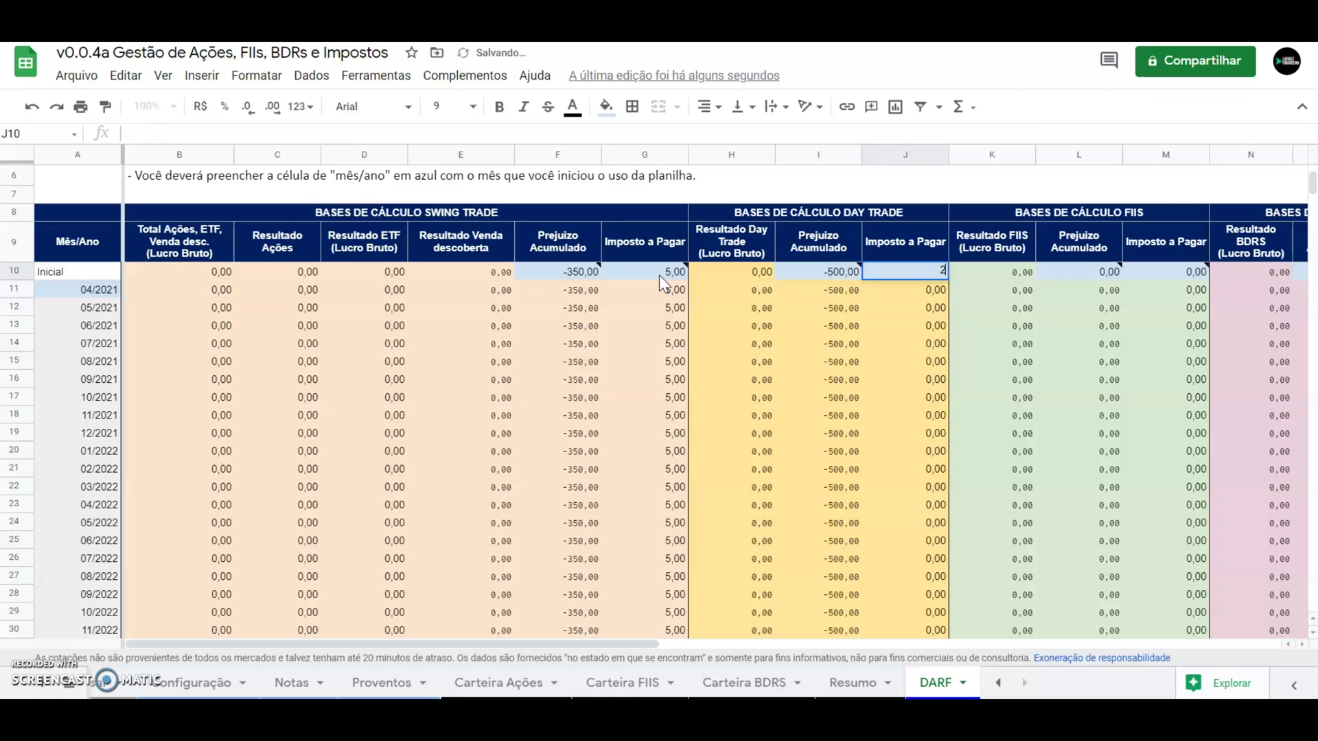
{"action": "key", "text": "Return"}
{"action": "key", "text": "Up"}
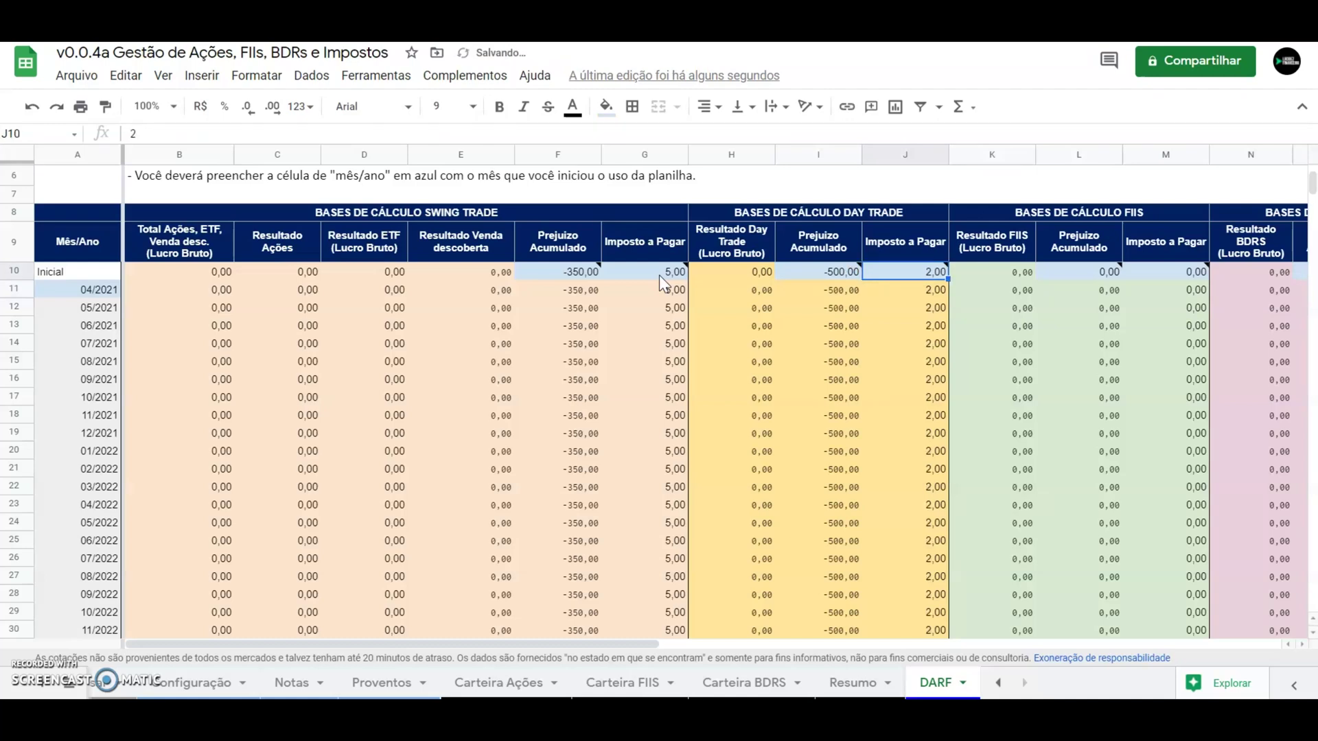
{"action": "mouse_move", "coordinate": [661, 277]}
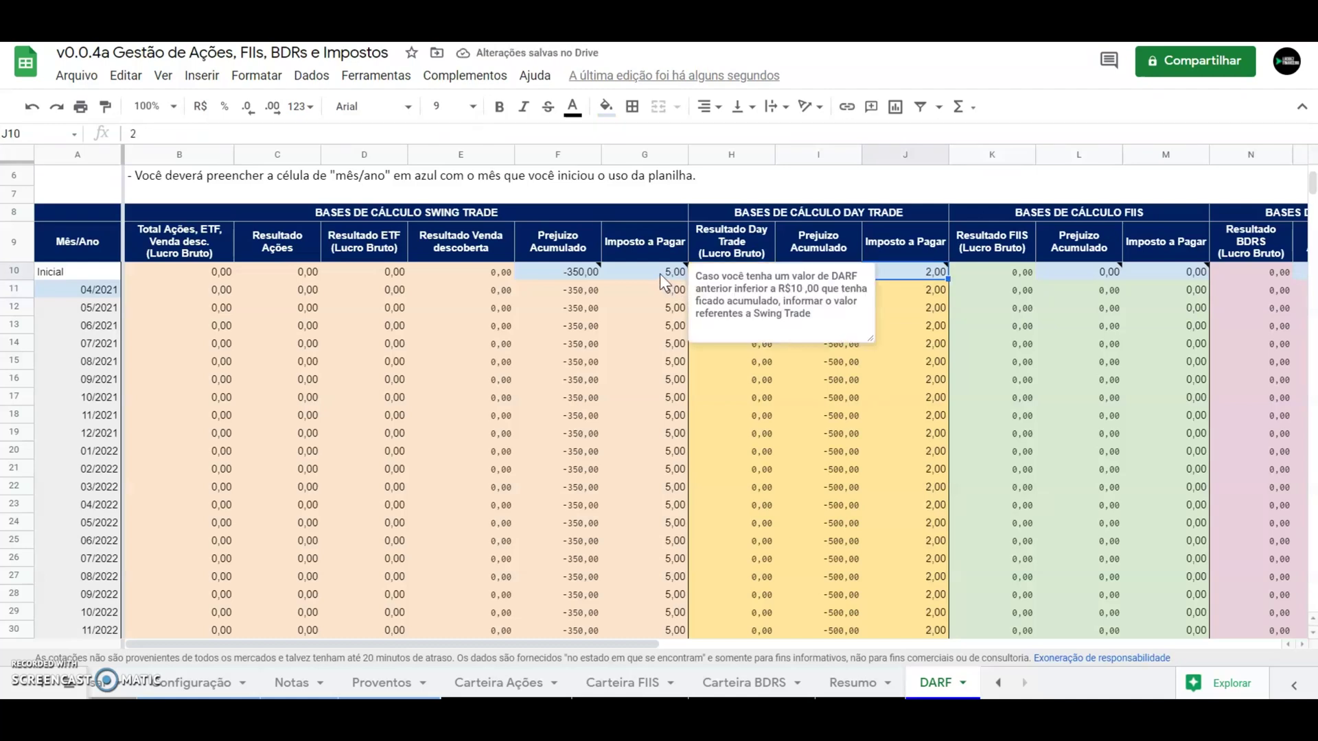